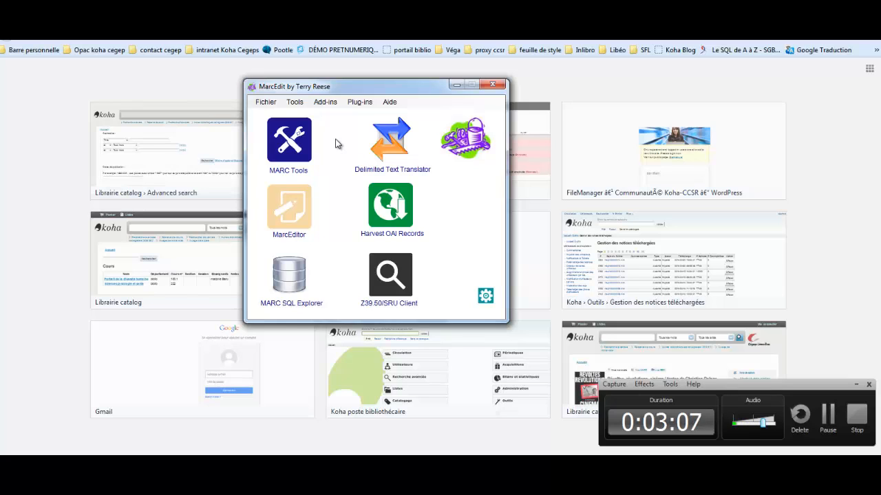
Convert MARCNew (2).mrc from the Downloads folder to MARCNew (2).mrk on the desktop with MarcBreaker, and open the resulting records for editing.
{"action": "left_click", "coordinate": [283, 143]}
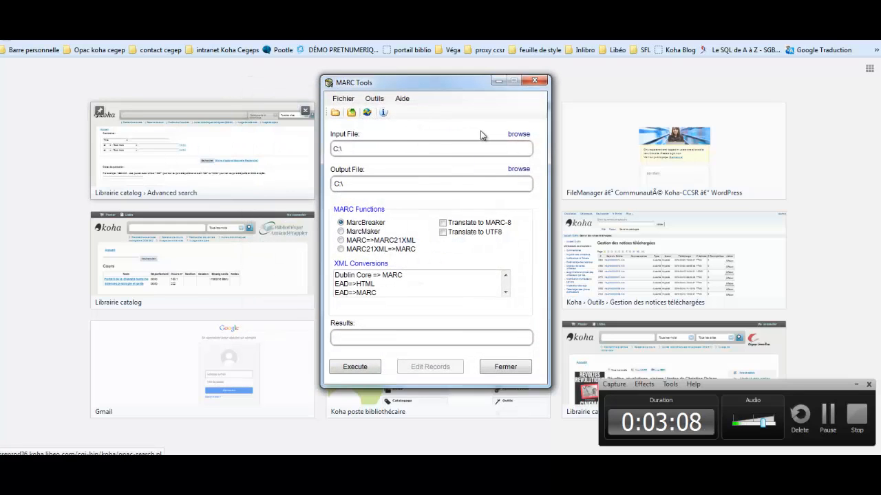
{"action": "left_click", "coordinate": [518, 134]}
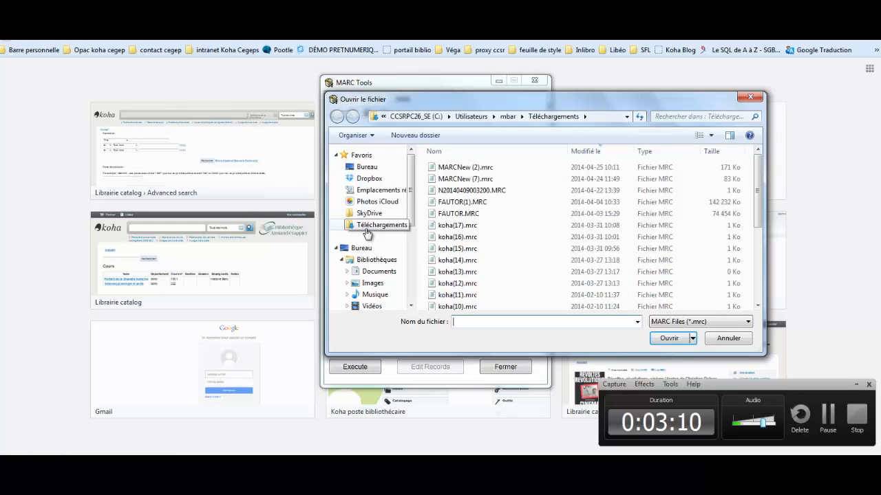
{"action": "left_click", "coordinate": [444, 168]}
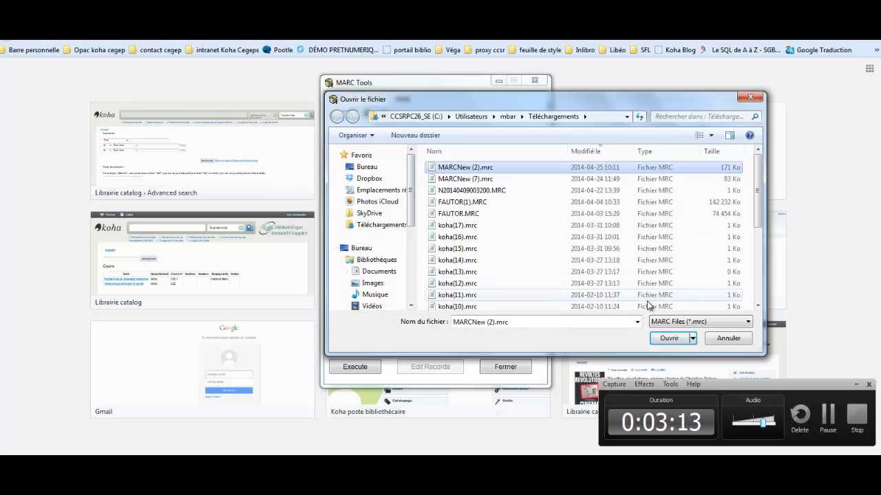
{"action": "left_click", "coordinate": [666, 338]}
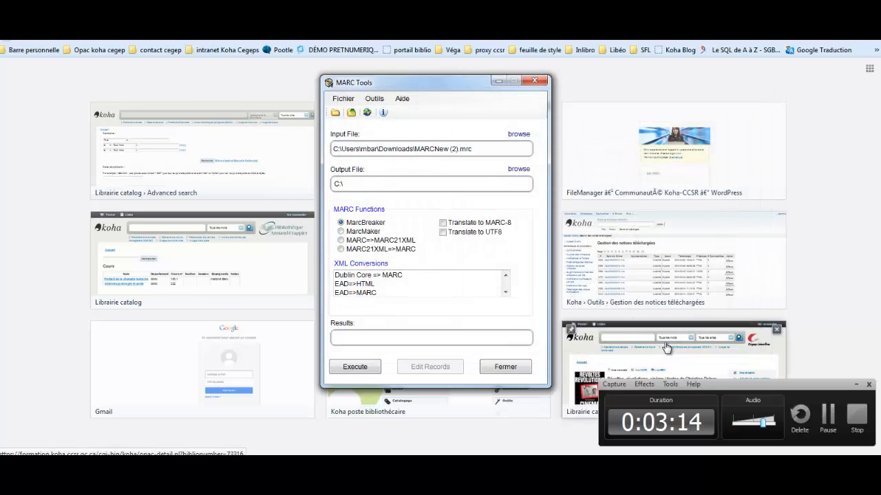
{"action": "left_click", "coordinate": [518, 171]}
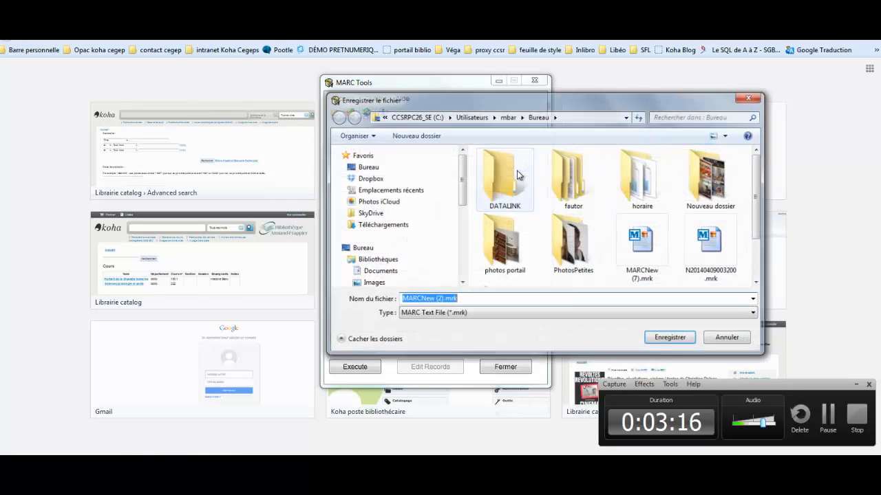
{"action": "left_click", "coordinate": [679, 342]}
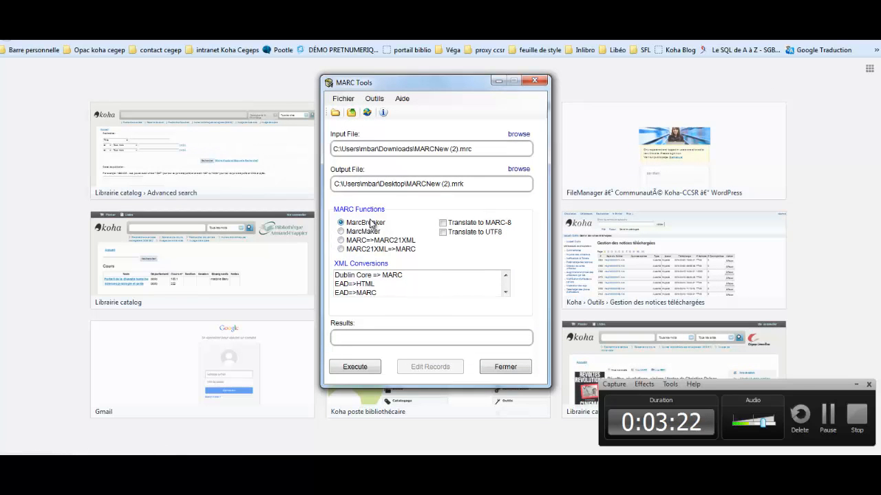
{"action": "left_click", "coordinate": [361, 374]}
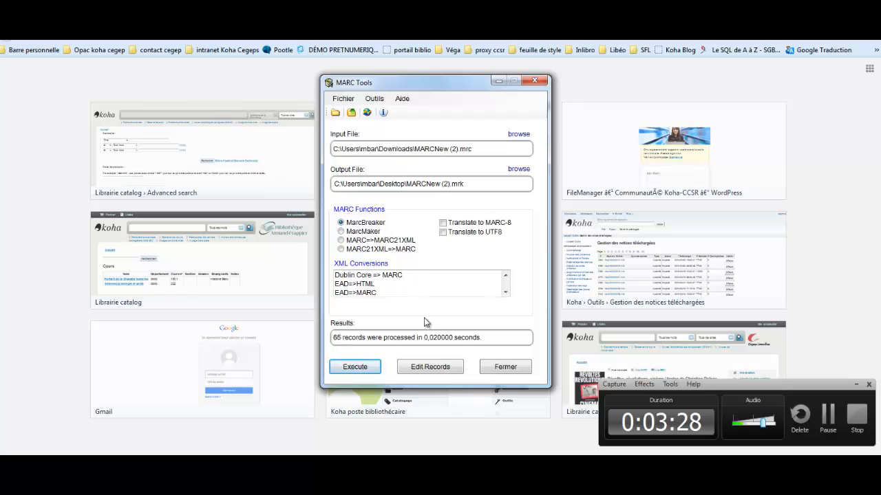
{"action": "left_click", "coordinate": [431, 370]}
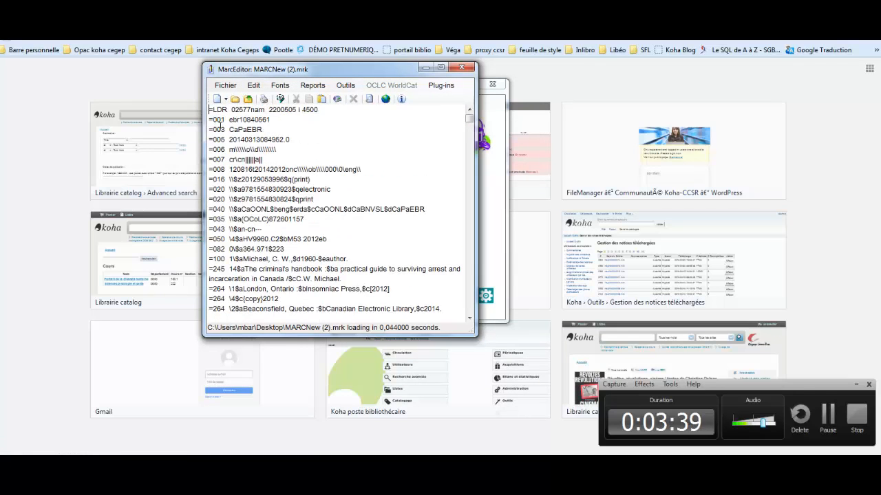
Examine the fields of the first records, down to the "Mode of access" wording in the 538 field.
{"action": "scroll", "coordinate": [240, 199], "scroll_direction": "down", "scroll_amount": 8}
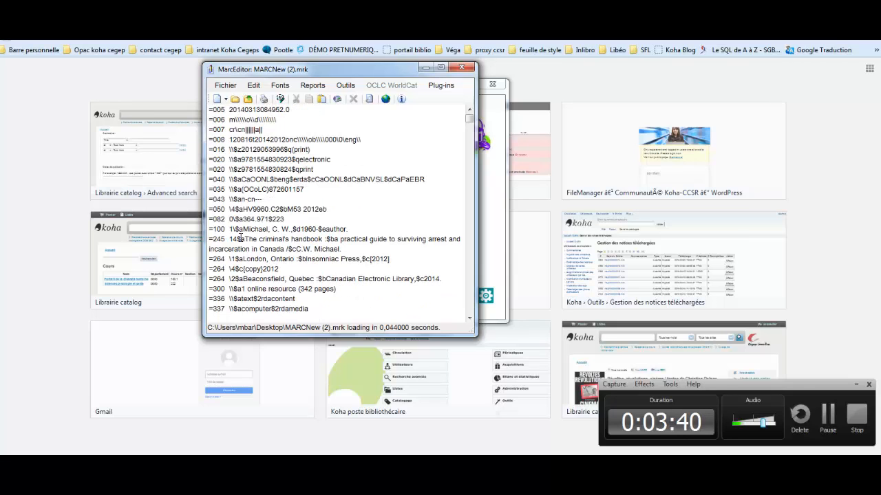
{"action": "scroll", "coordinate": [229, 270], "scroll_direction": "down", "scroll_amount": 5}
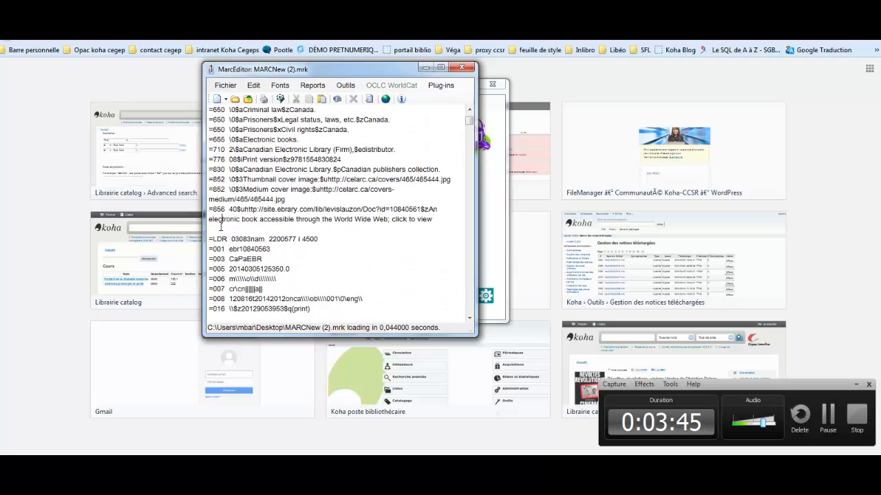
{"action": "scroll", "coordinate": [250, 238], "scroll_direction": "down", "scroll_amount": 6}
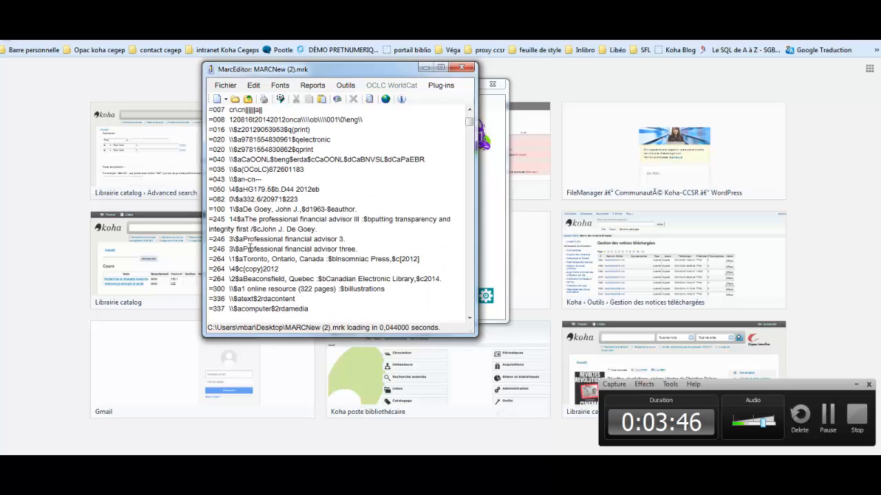
{"action": "scroll", "coordinate": [249, 264], "scroll_direction": "down", "scroll_amount": 3}
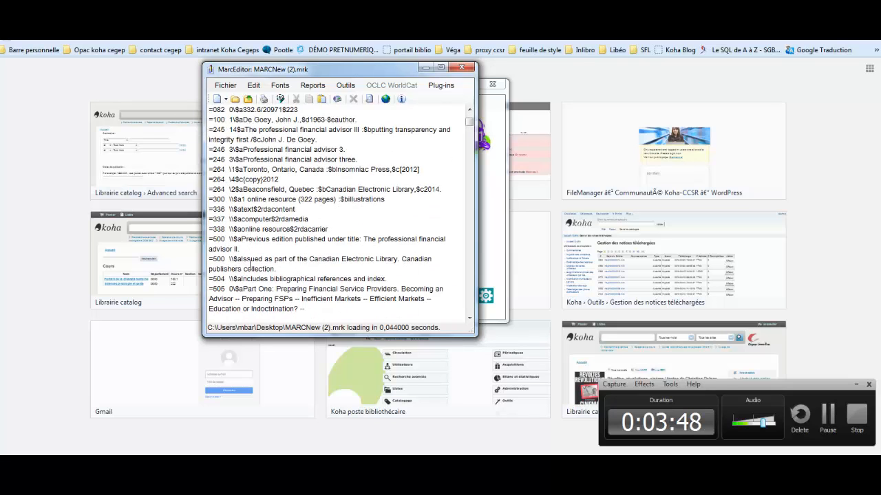
{"action": "scroll", "coordinate": [249, 267], "scroll_direction": "down", "scroll_amount": 8}
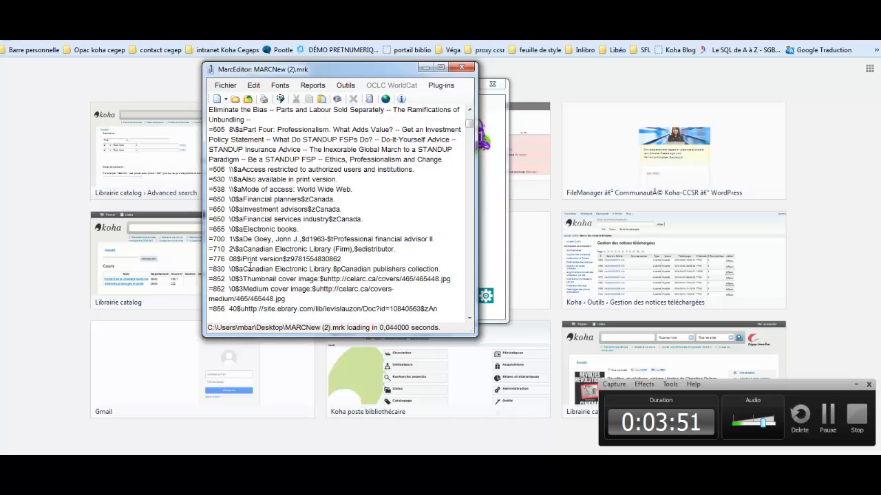
{"action": "scroll", "coordinate": [250, 266], "scroll_direction": "down", "scroll_amount": 2}
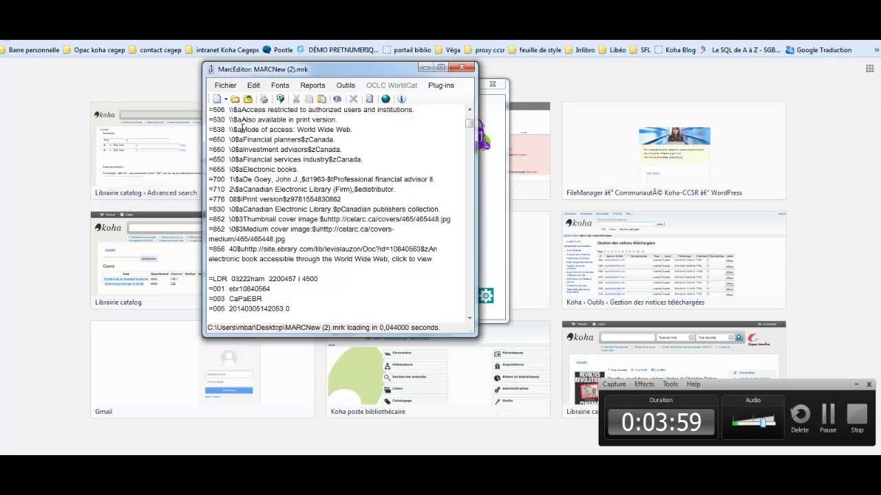
{"action": "left_click_drag", "start_coordinate": [241, 129], "coordinate": [295, 129]}
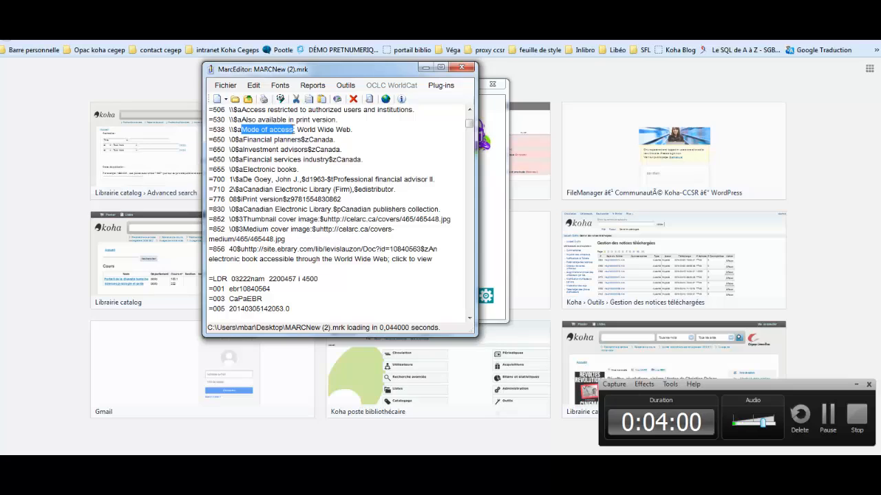
{"action": "left_click", "coordinate": [294, 130]}
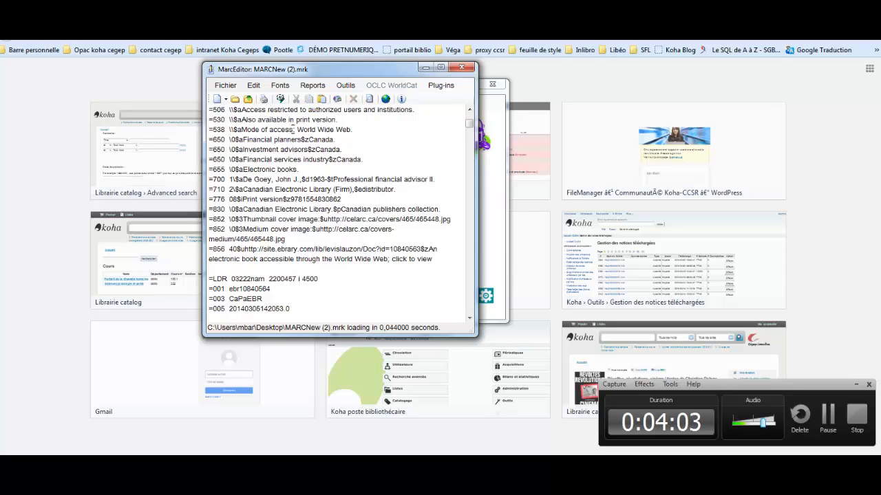
Batch edit field 538 in all records, replacing "Mode of access" with "Mode d'accès".
{"action": "left_click", "coordinate": [347, 85]}
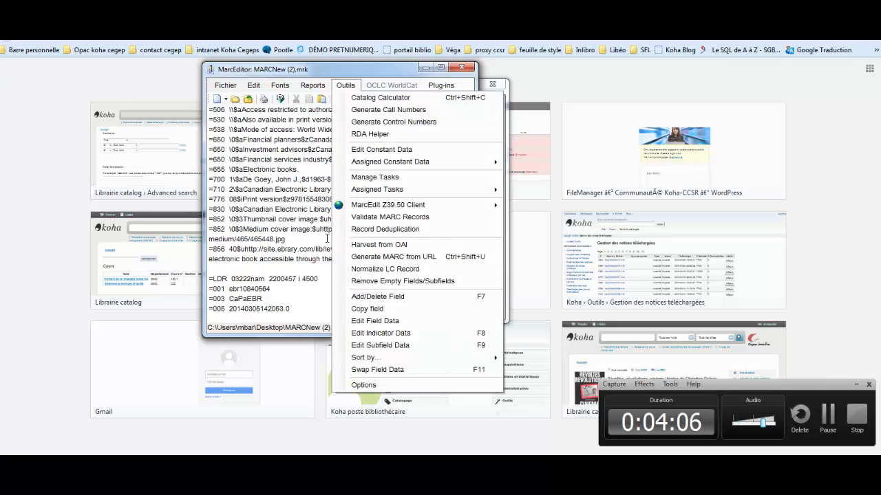
{"action": "left_click", "coordinate": [369, 324]}
{"action": "left_click_drag", "start_coordinate": [371, 142], "coordinate": [317, 199]}
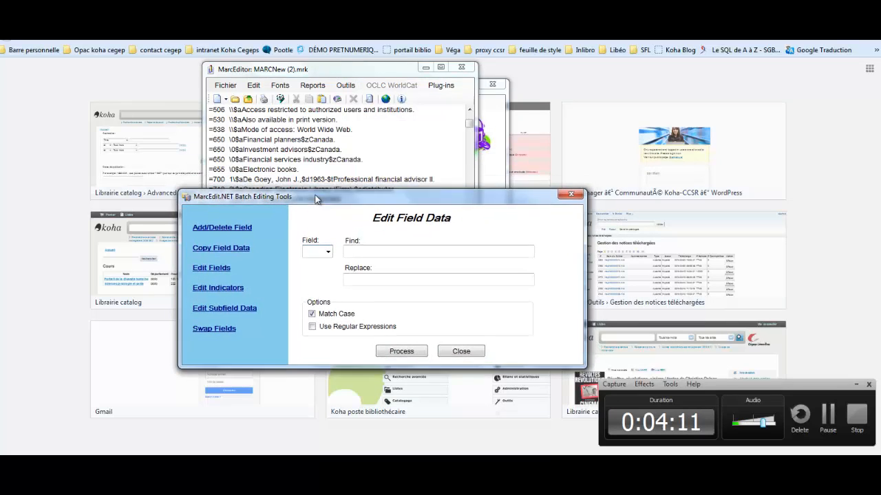
{"action": "left_click", "coordinate": [318, 251]}
{"action": "left_click", "coordinate": [385, 251]}
{"action": "type", "text": "Mode o"}
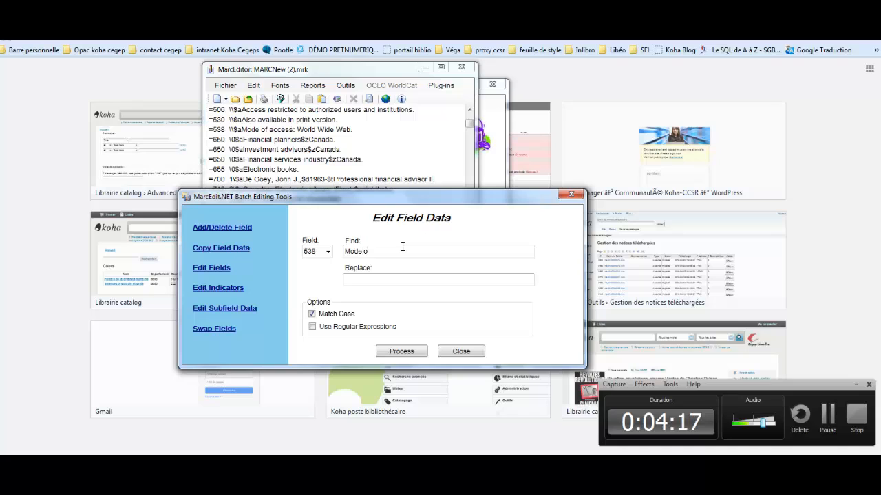
{"action": "type", "text": "f access"}
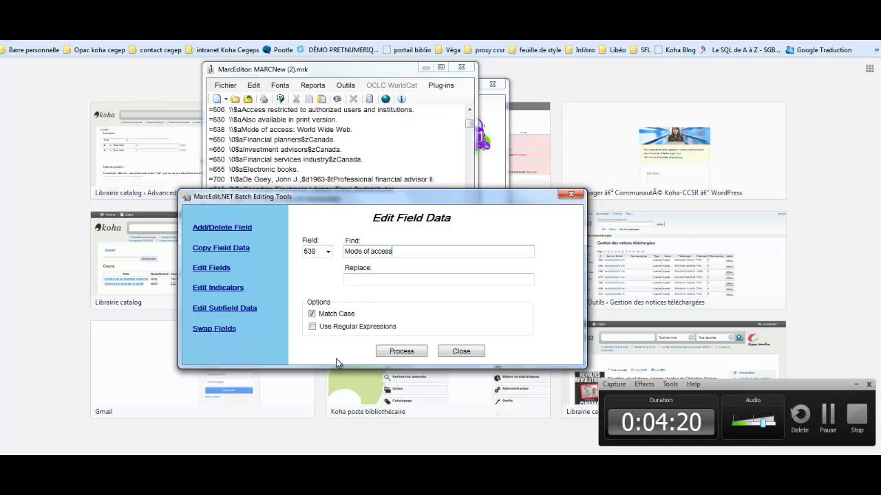
{"action": "left_click", "coordinate": [357, 279]}
{"action": "type", "text": "M"}
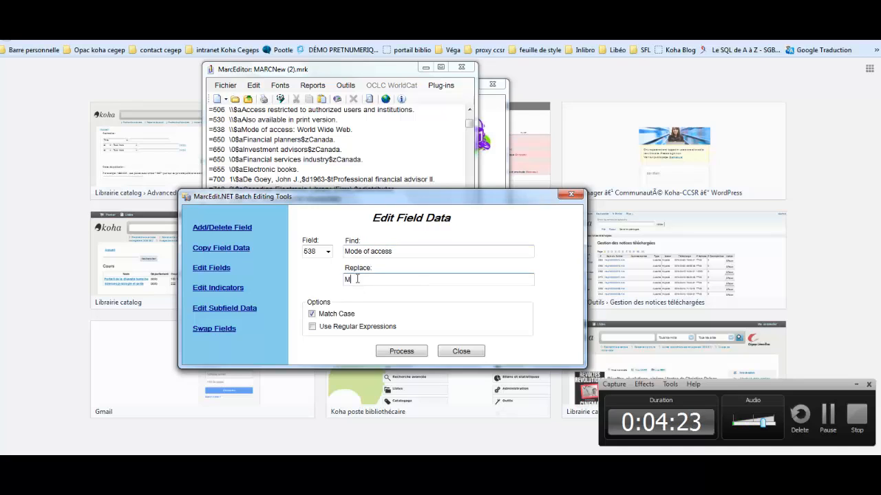
{"action": "type", "text": "ode d'accès"}
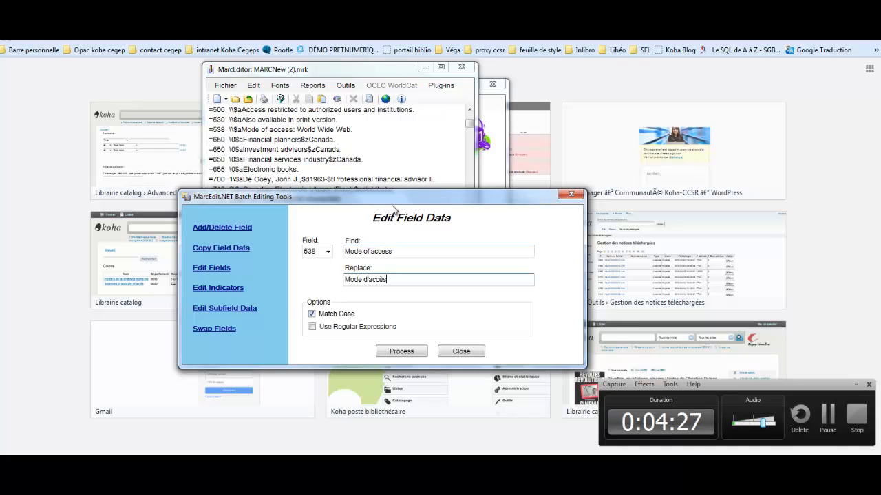
{"action": "left_click", "coordinate": [402, 352]}
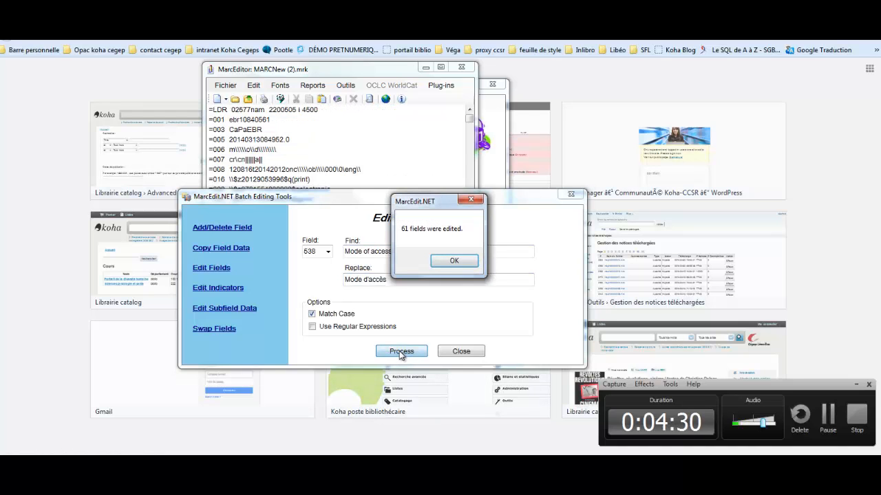
{"action": "left_click", "coordinate": [451, 262]}
Arrange the record editor and the batch editing window side by side, and check the wording of the first record's 538 field.
{"action": "left_click", "coordinate": [408, 132]}
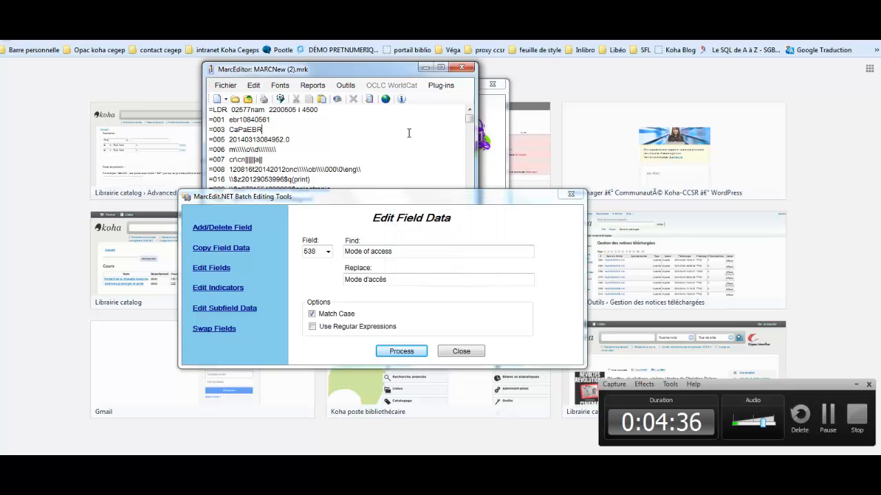
{"action": "left_click_drag", "start_coordinate": [388, 71], "coordinate": [307, 83]}
{"action": "left_click_drag", "start_coordinate": [495, 196], "coordinate": [753, 126]}
{"action": "left_click", "coordinate": [225, 249]}
{"action": "scroll", "coordinate": [224, 277], "scroll_direction": "down", "scroll_amount": 3}
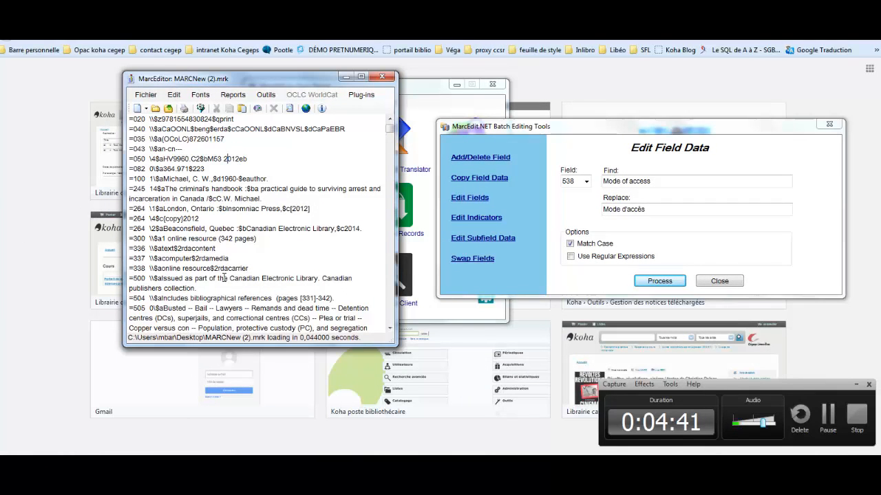
{"action": "scroll", "coordinate": [176, 273], "scroll_direction": "down", "scroll_amount": 3}
{"action": "scroll", "coordinate": [149, 283], "scroll_direction": "down", "scroll_amount": 1}
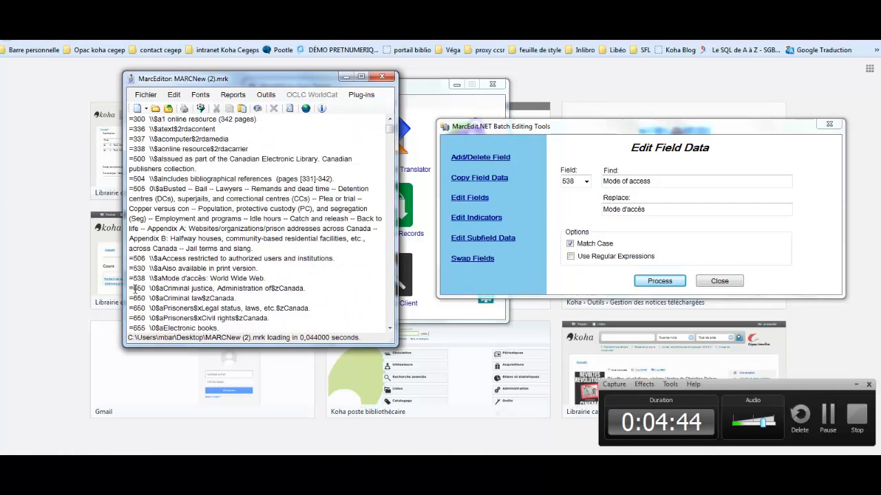
{"action": "left_click_drag", "start_coordinate": [160, 277], "coordinate": [206, 278]}
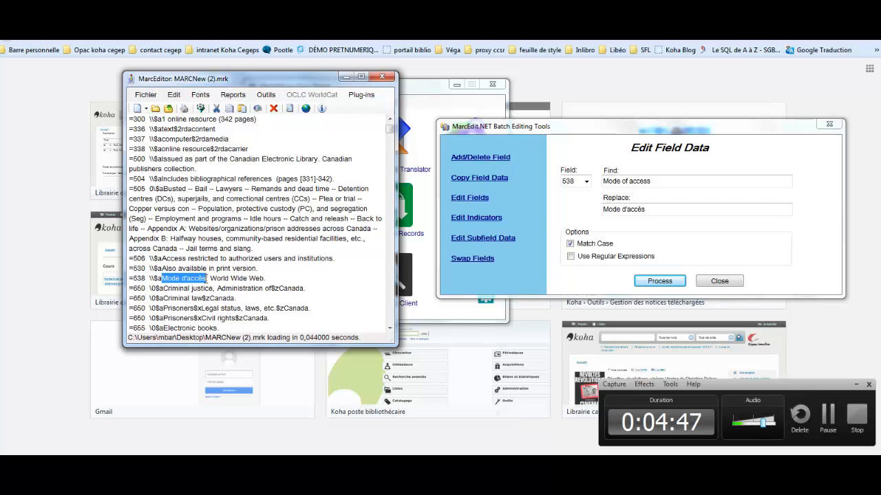
{"action": "left_click", "coordinate": [206, 278]}
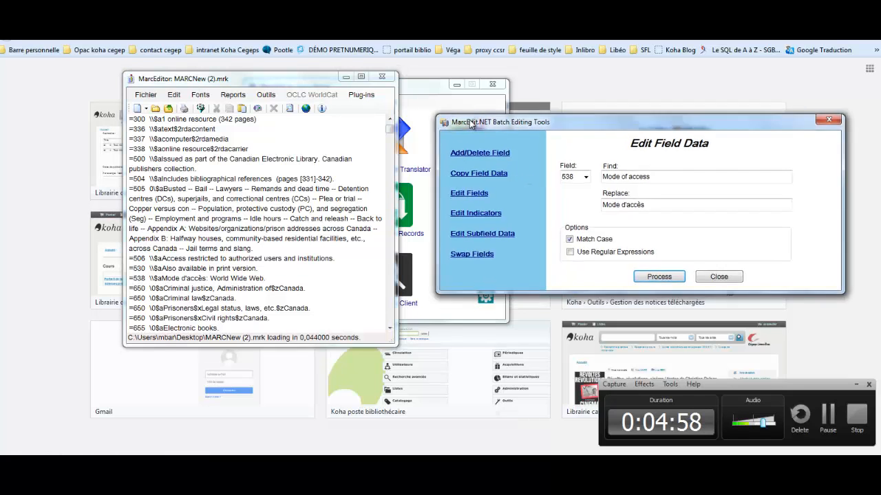
{"action": "left_click_drag", "start_coordinate": [473, 130], "coordinate": [456, 113]}
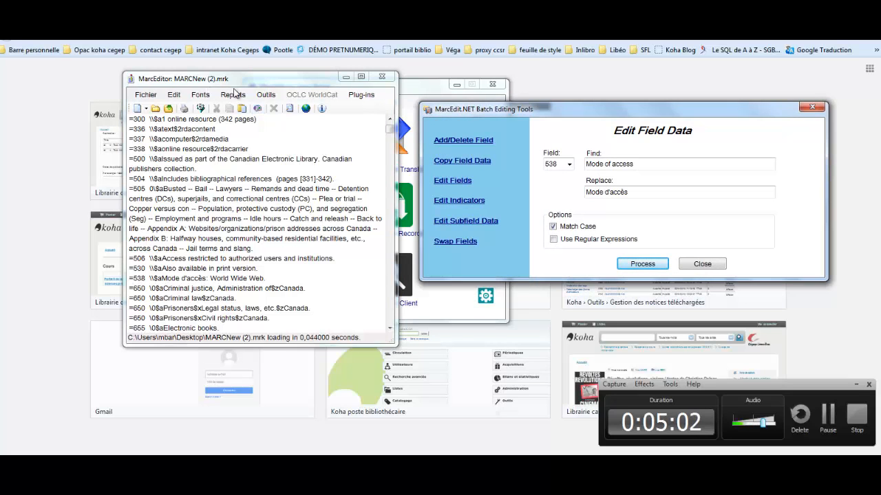
{"action": "left_click", "coordinate": [268, 97]}
{"action": "left_click", "coordinate": [267, 95]}
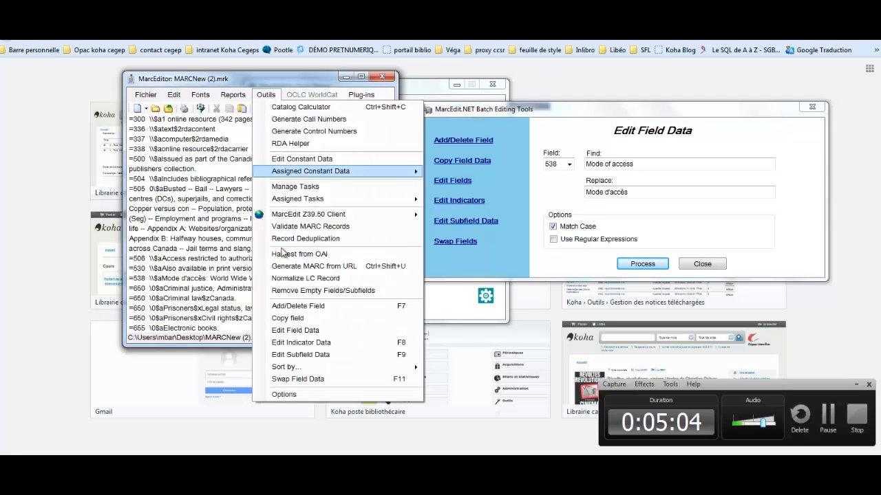
{"action": "left_click", "coordinate": [300, 307]}
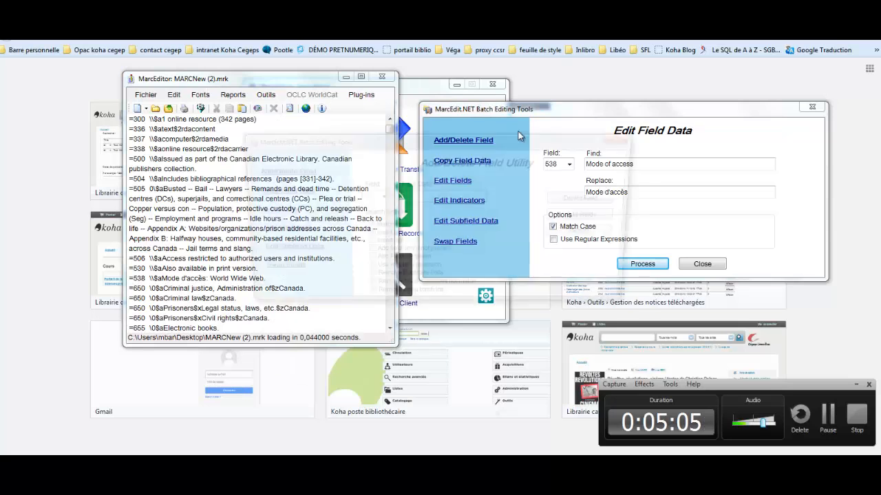
{"action": "left_click", "coordinate": [627, 140]}
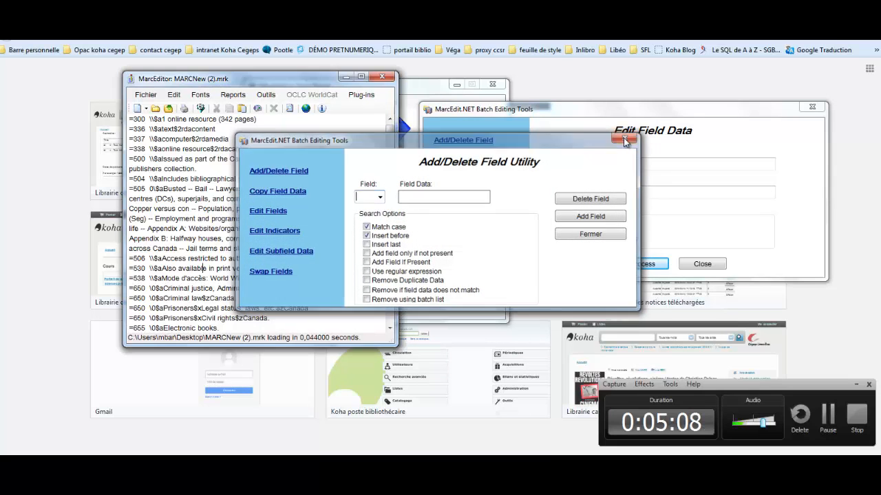
Delete field 530 from all records with the Add/Delete Field Utility.
{"action": "left_click", "coordinate": [445, 141]}
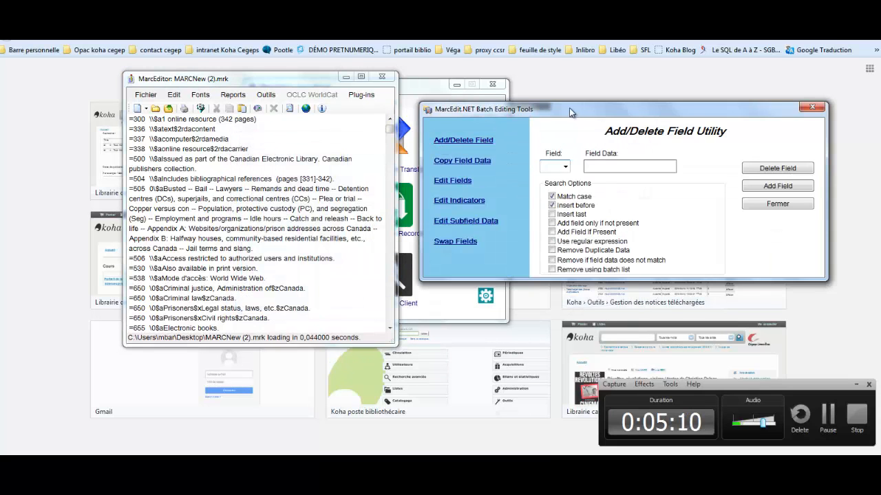
{"action": "left_click_drag", "start_coordinate": [572, 109], "coordinate": [558, 103]}
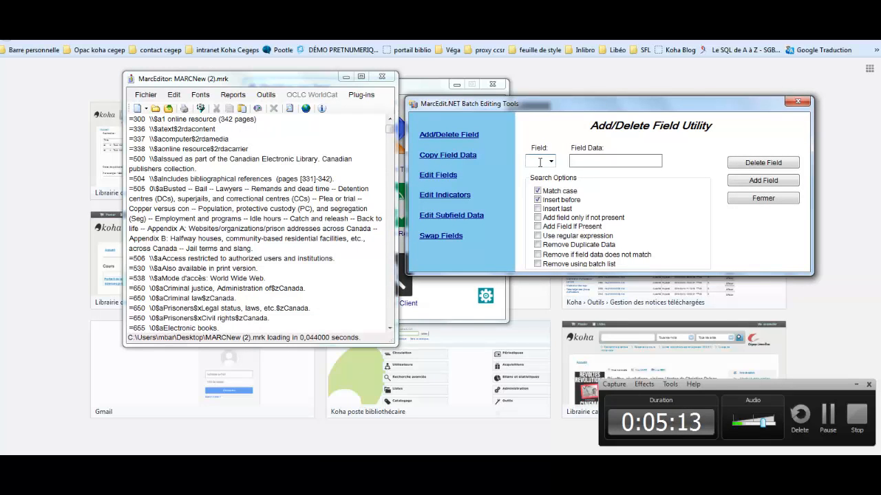
{"action": "type", "text": "0"}
{"action": "left_click", "coordinate": [757, 164]}
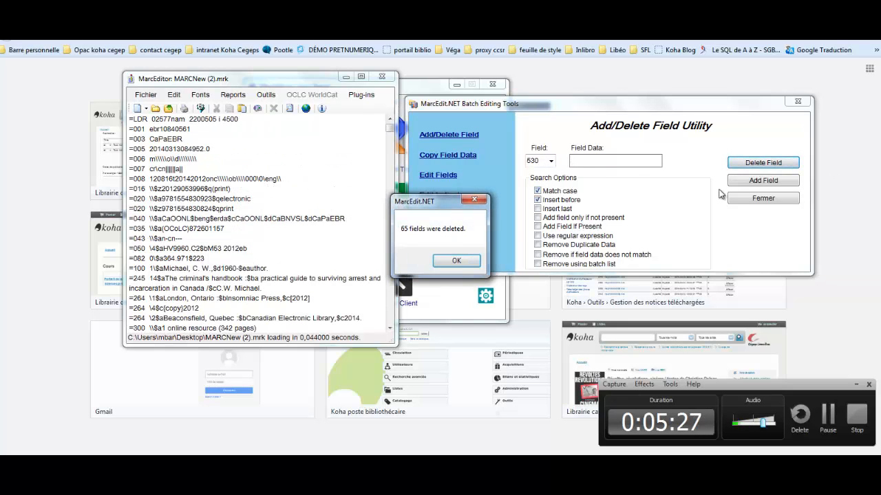
Check the first record's note fields for the removal of field 530 and the wording of field 538.
{"action": "left_click", "coordinate": [451, 263]}
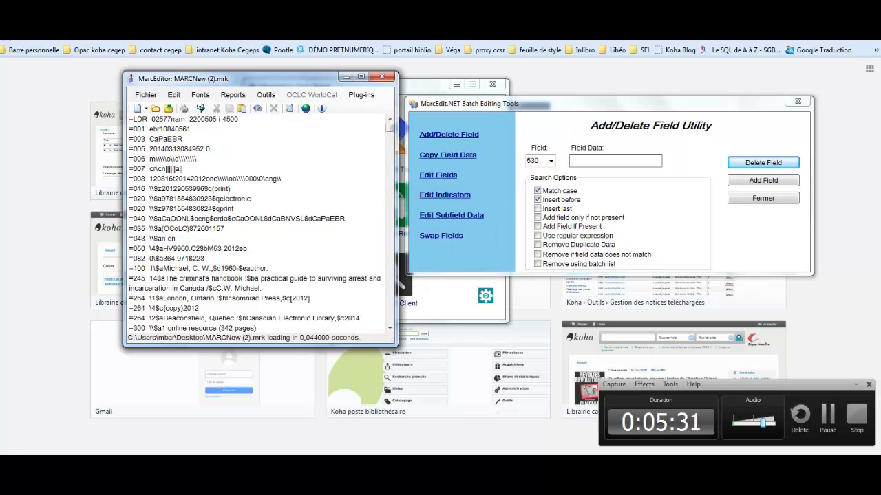
{"action": "scroll", "coordinate": [193, 282], "scroll_direction": "down", "scroll_amount": 2}
{"action": "scroll", "coordinate": [192, 280], "scroll_direction": "down", "scroll_amount": 2}
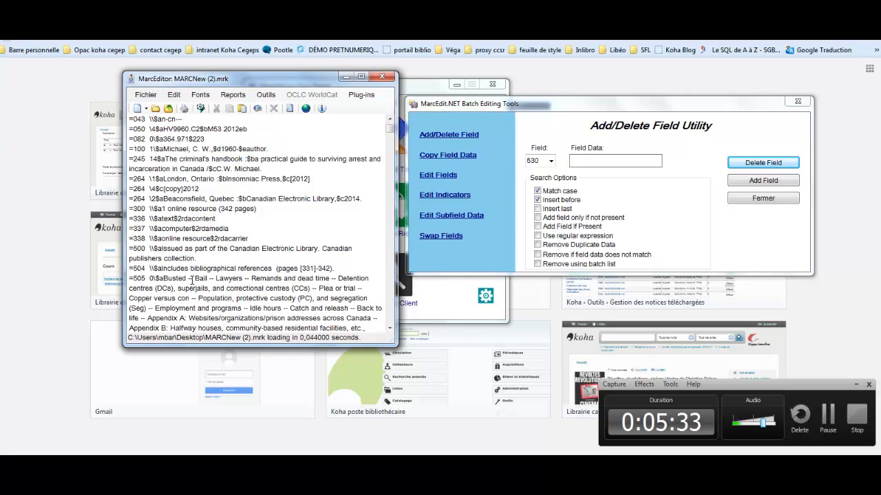
{"action": "scroll", "coordinate": [182, 267], "scroll_direction": "down", "scroll_amount": 2}
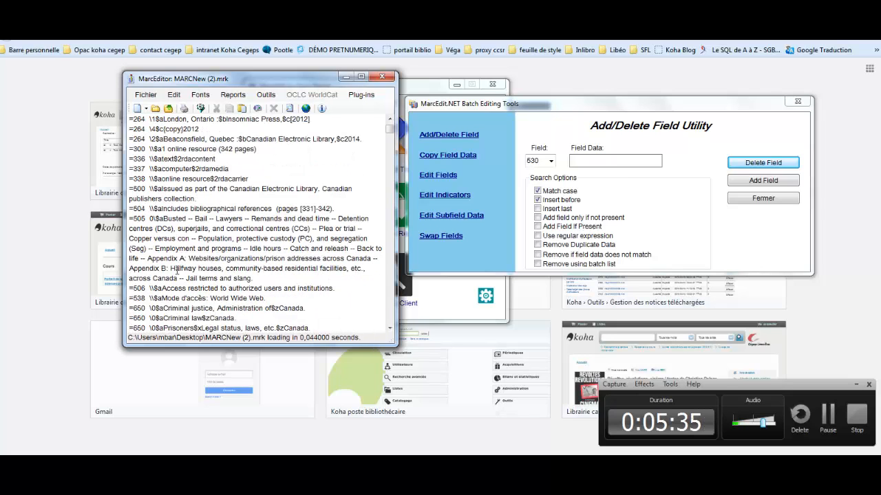
{"action": "scroll", "coordinate": [174, 274], "scroll_direction": "down", "scroll_amount": 1}
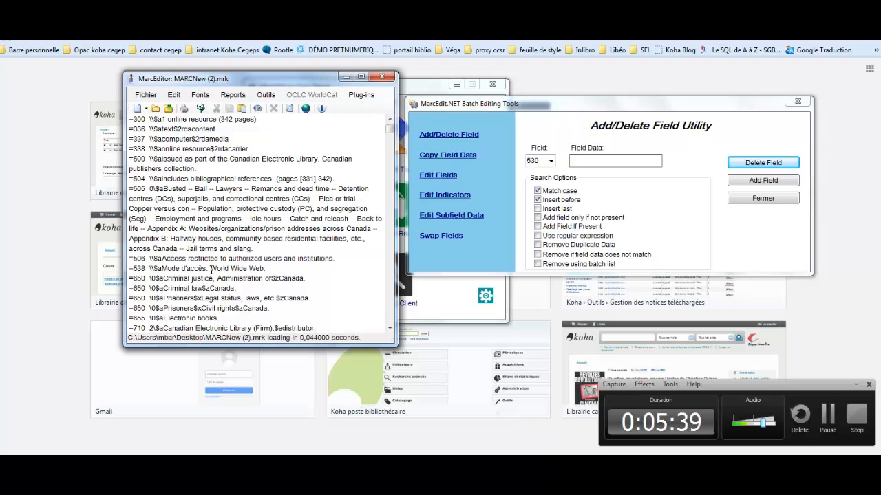
{"action": "scroll", "coordinate": [212, 270], "scroll_direction": "down", "scroll_amount": 2}
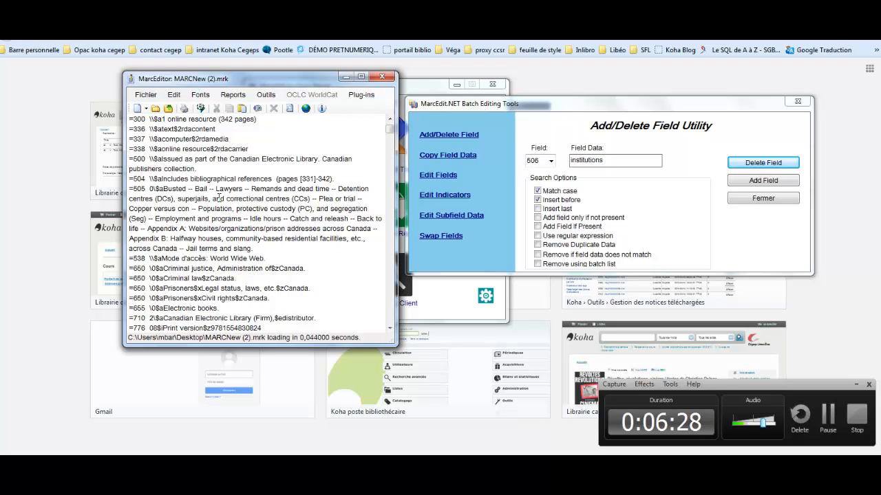
{"action": "scroll", "coordinate": [219, 198], "scroll_direction": "up", "scroll_amount": 1}
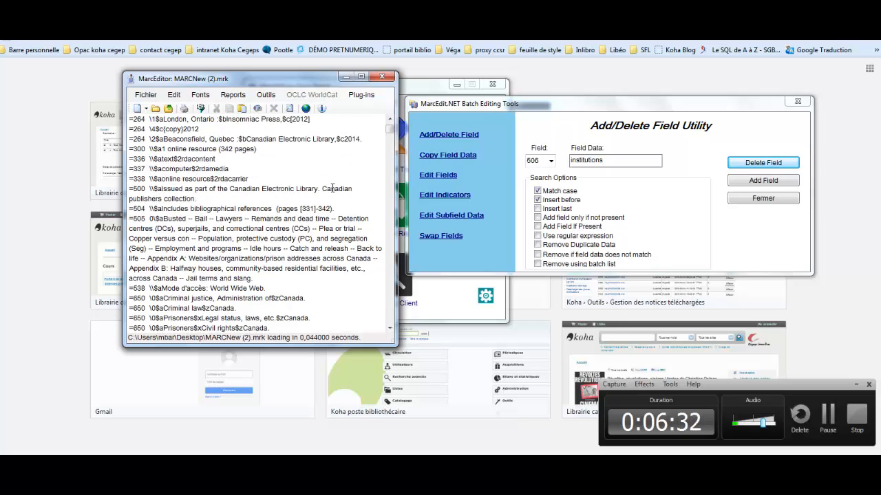
Set the Edit Field Data tool to field 538, picking out the word "Web" in the first record's 538 note.
{"action": "left_click", "coordinate": [441, 178]}
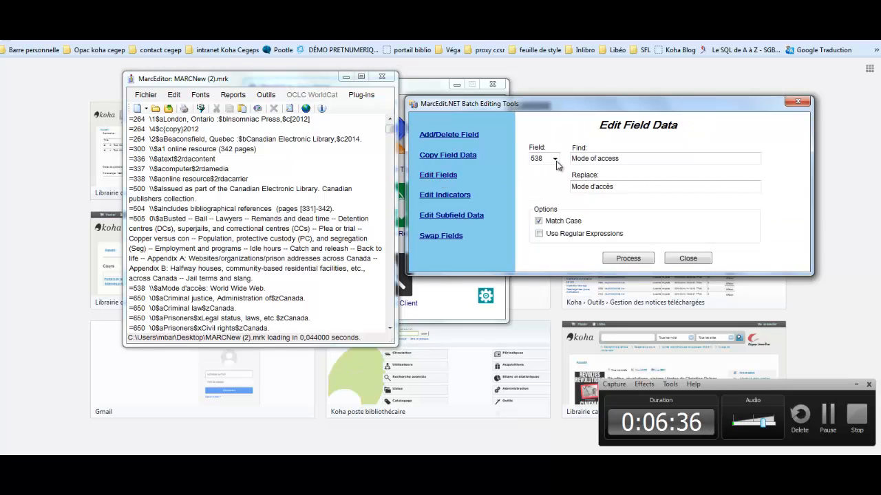
{"action": "left_click", "coordinate": [556, 162]}
{"action": "left_click", "coordinate": [544, 159]}
{"action": "left_click", "coordinate": [544, 158]}
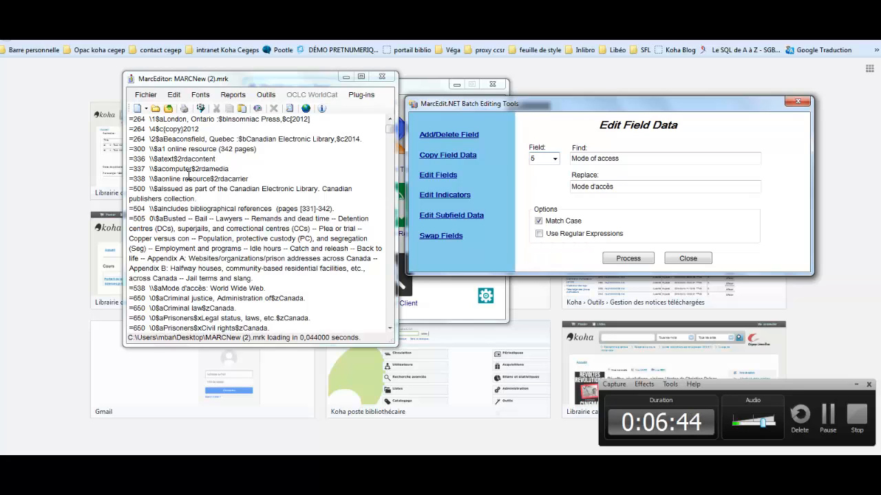
{"action": "left_click", "coordinate": [209, 288]}
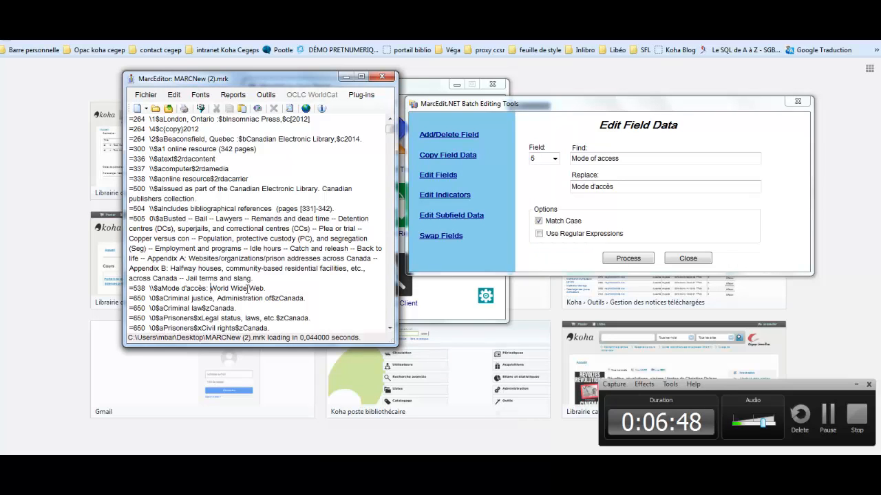
{"action": "left_click_drag", "start_coordinate": [249, 288], "coordinate": [263, 289]}
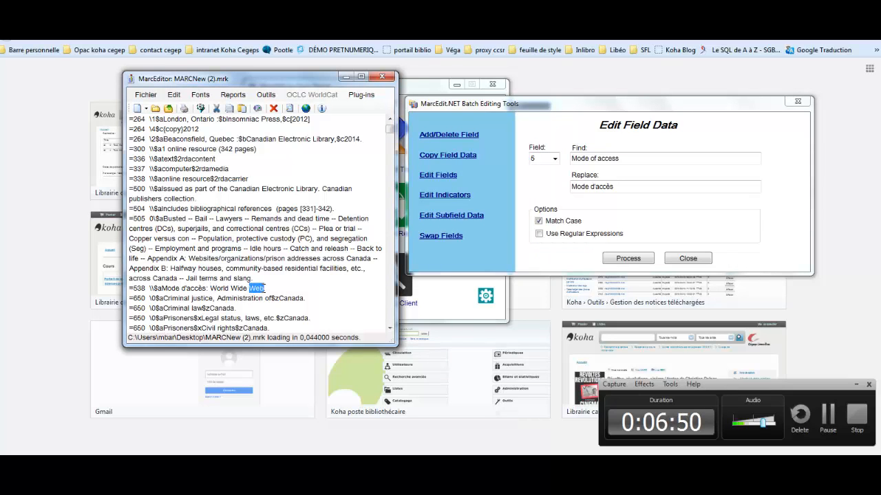
{"action": "left_click", "coordinate": [547, 159]}
{"action": "type", "text": "53"}
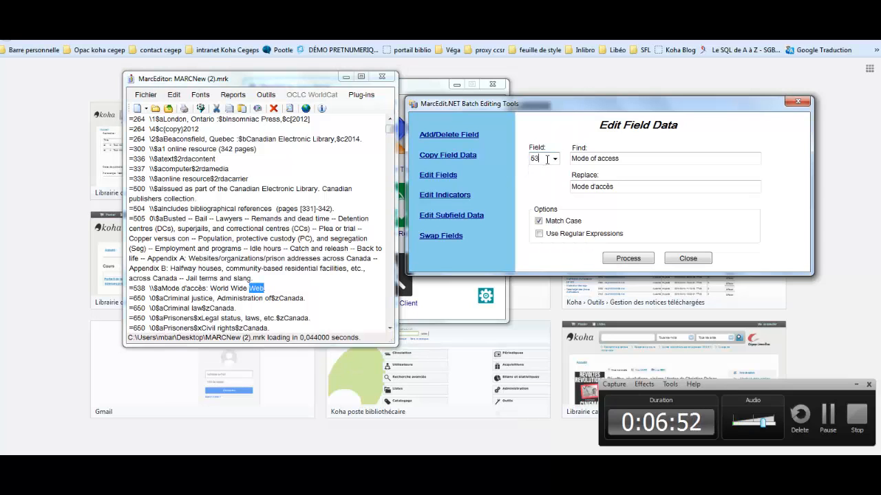
{"action": "type", "text": "8"}
{"action": "key", "text": "Tab"}
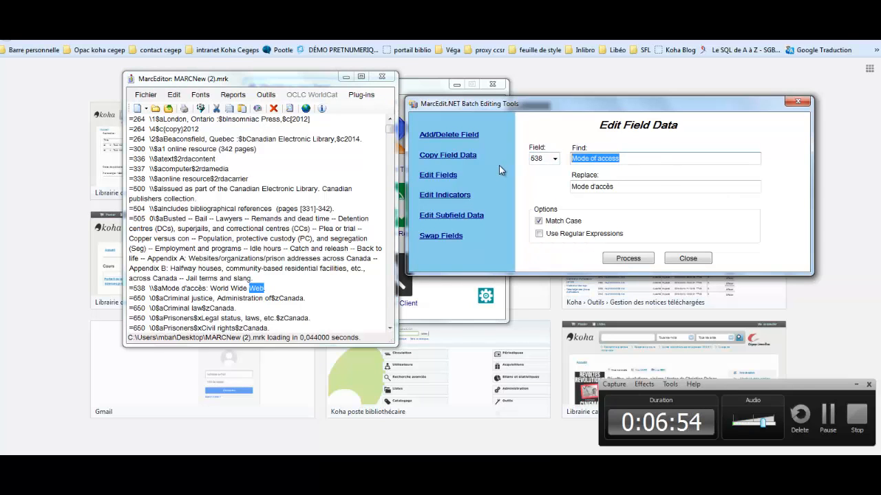
Remove the word "Web" from field 538 in all records, and check the first record's 538 note.
{"action": "key", "text": "BackSpace"}
{"action": "type", "text": "We"}
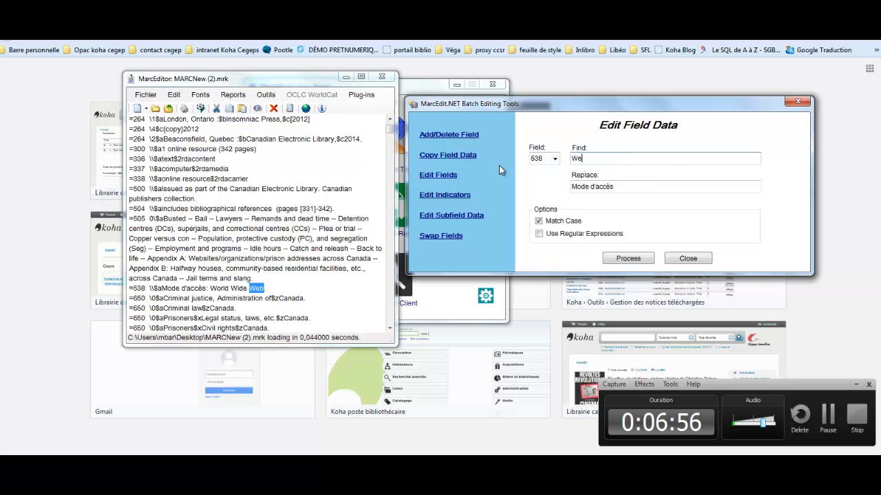
{"action": "type", "text": "b"}
{"action": "left_click_drag", "start_coordinate": [625, 188], "coordinate": [499, 187]}
{"action": "key", "text": "BackSpace"}
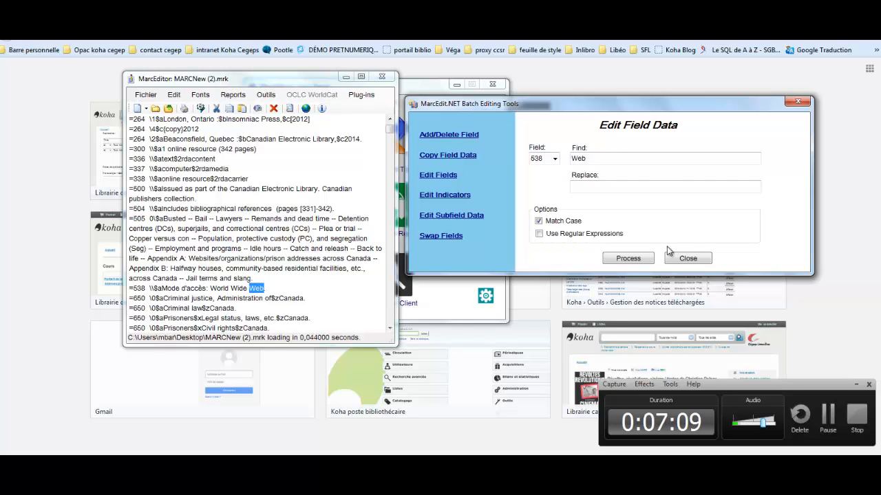
{"action": "left_click", "coordinate": [626, 259]}
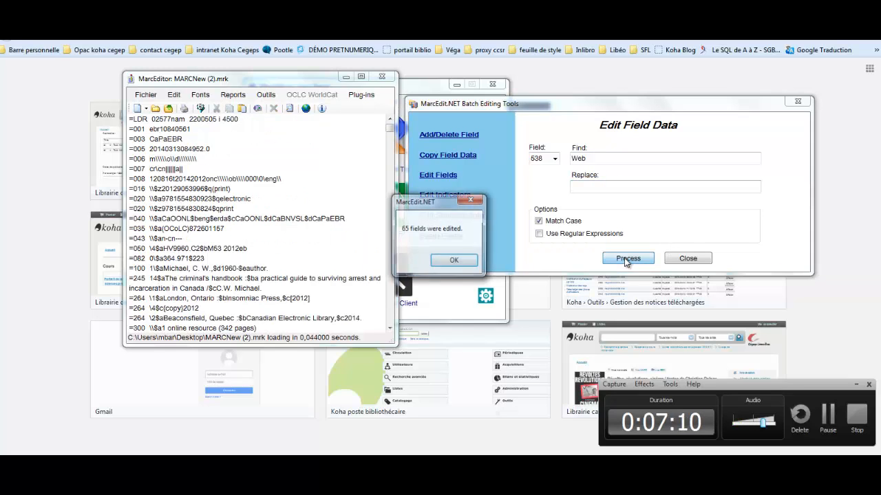
{"action": "left_click", "coordinate": [454, 261]}
{"action": "scroll", "coordinate": [261, 264], "scroll_direction": "down", "scroll_amount": 3}
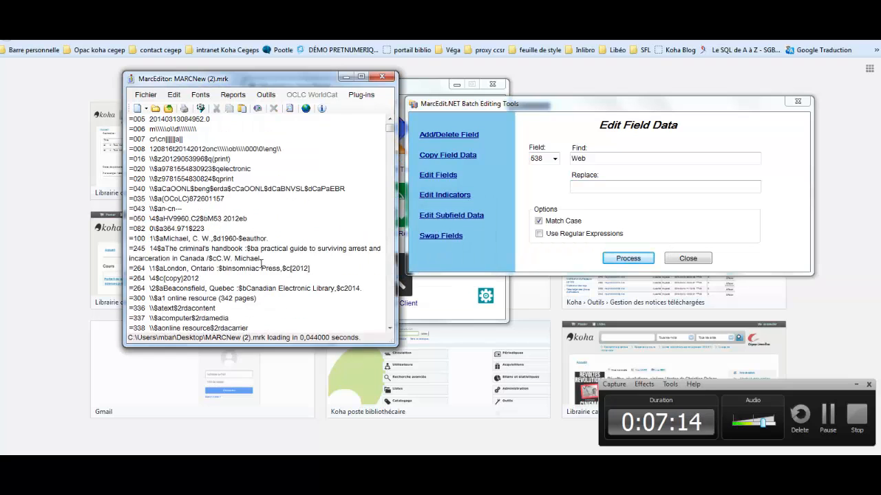
{"action": "scroll", "coordinate": [261, 264], "scroll_direction": "down", "scroll_amount": 3}
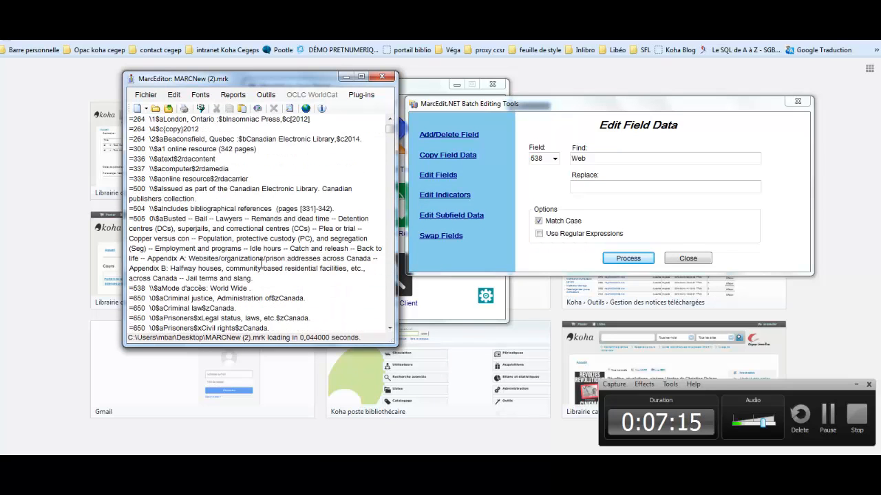
{"action": "scroll", "coordinate": [260, 264], "scroll_direction": "down", "scroll_amount": 1}
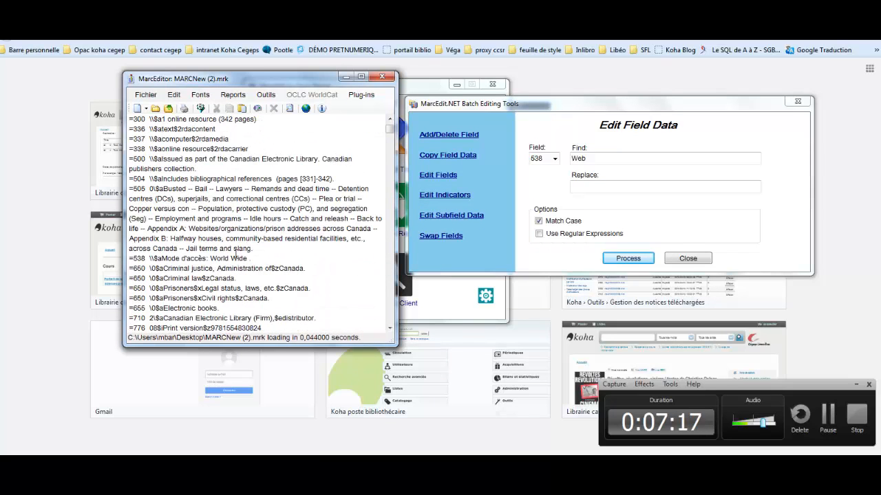
{"action": "left_click", "coordinate": [245, 256]}
{"action": "scroll", "coordinate": [229, 298], "scroll_direction": "down", "scroll_amount": 4}
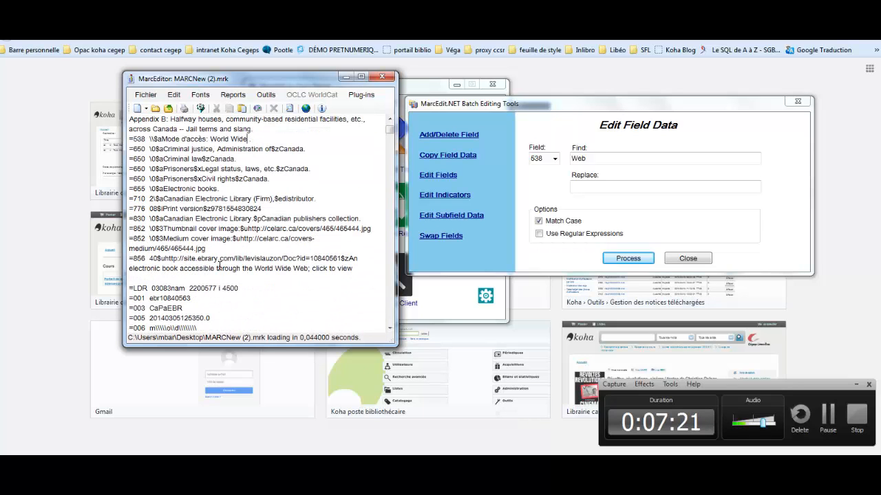
{"action": "left_click", "coordinate": [362, 268]}
{"action": "left_click", "coordinate": [428, 141]}
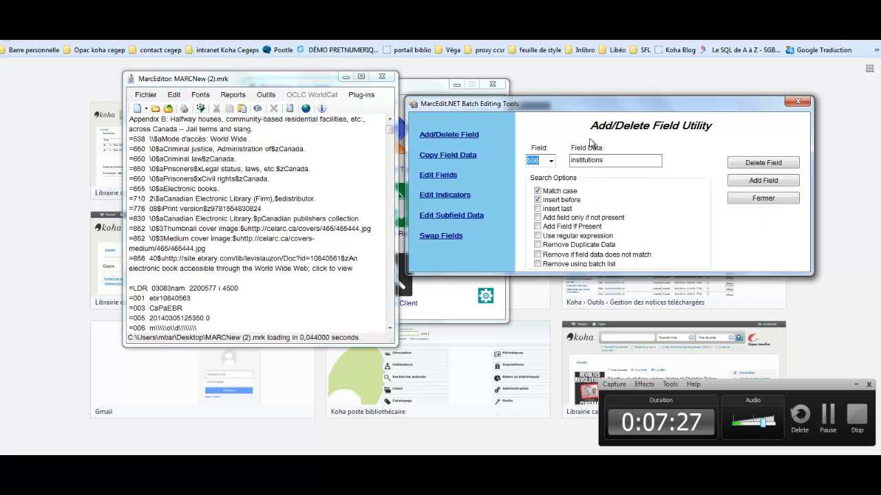
{"action": "double_click", "coordinate": [541, 160]}
{"action": "type", "text": "856"}
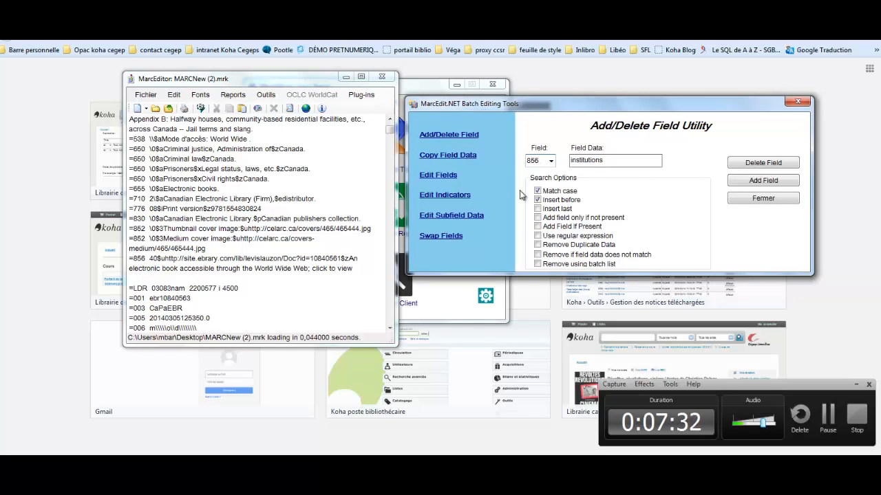
{"action": "key", "text": "Tab"}
{"action": "key", "text": "BackSpace"}
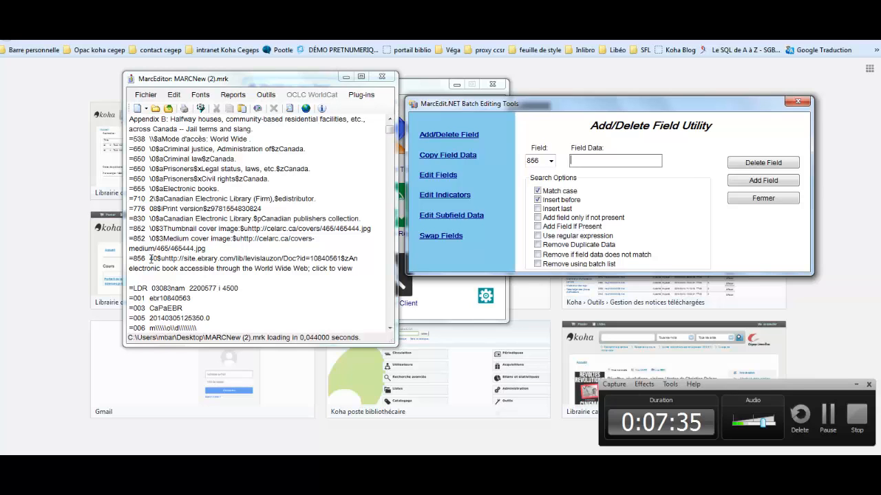
{"action": "left_click_drag", "start_coordinate": [149, 259], "coordinate": [339, 259]}
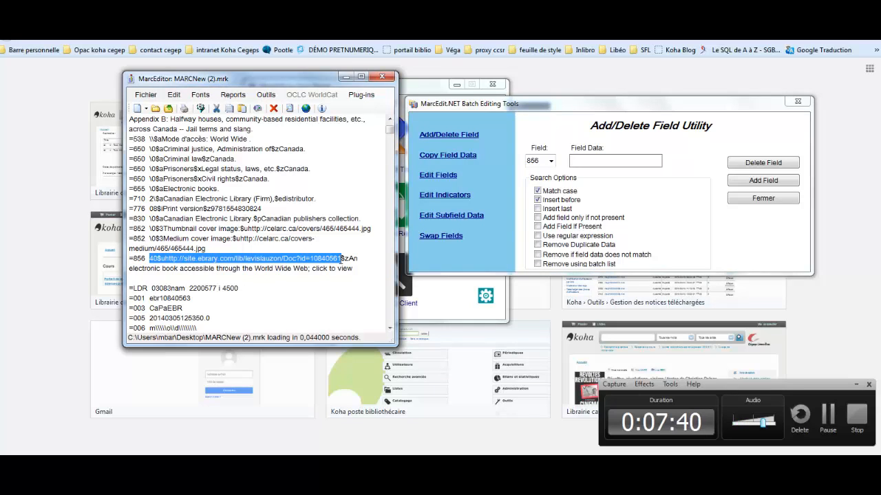
{"action": "left_click", "coordinate": [607, 164]}
{"action": "type", "text": "40$uhttp://site.ebrary.com/lib/levislauzon/Doc?id=10840561"}
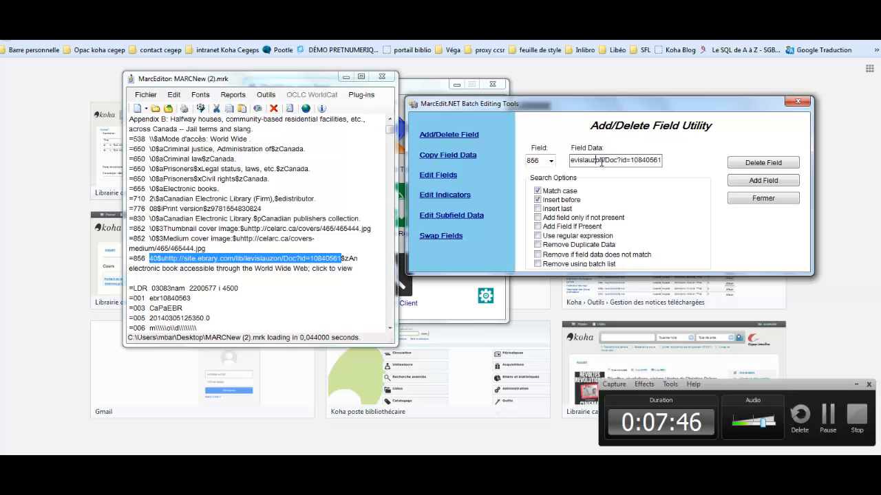
Insert "proxy." before "site.ebrary.com" in the 856 field data.
{"action": "key", "text": "Left"}
{"action": "key", "text": "Left"}
{"action": "key", "text": "Left"}
{"action": "key", "text": "Left"}
{"action": "key", "text": "Left"}
{"action": "key", "text": "Left"}
{"action": "key", "text": "Left"}
{"action": "key", "text": "Left"}
{"action": "key", "text": "Left"}
{"action": "key", "text": "Left"}
{"action": "key", "text": "Left"}
{"action": "key", "text": "Left"}
{"action": "key", "text": "Left"}
{"action": "key", "text": "Left"}
{"action": "key", "text": "Left"}
{"action": "key", "text": "Left"}
{"action": "key", "text": "Left"}
{"action": "key", "text": "Left"}
{"action": "key", "text": "Left"}
{"action": "key", "text": "Left"}
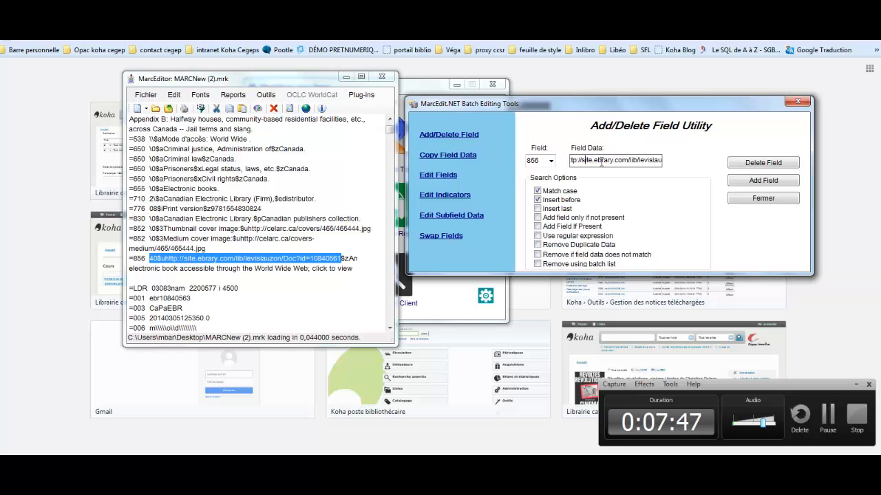
{"action": "key", "text": "Left"}
{"action": "key", "text": "Left"}
{"action": "type", "text": "proxy."}
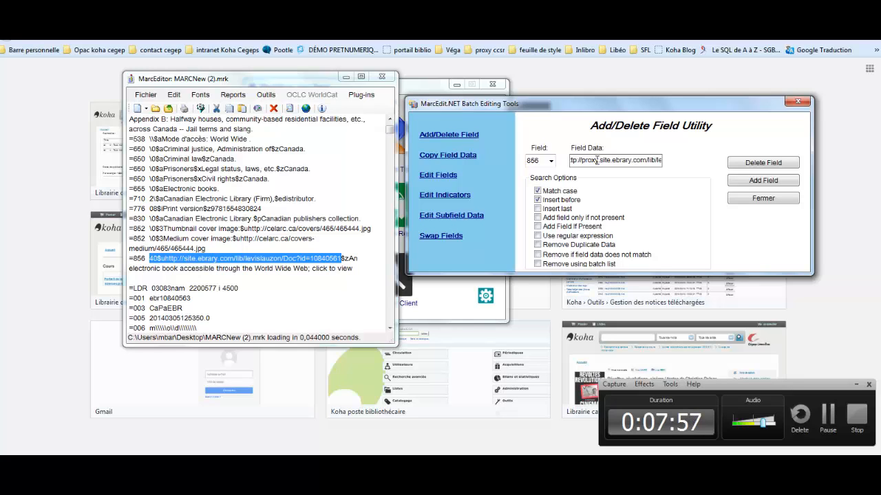
{"action": "left_click_drag", "start_coordinate": [596, 160], "coordinate": [560, 161]}
{"action": "left_click", "coordinate": [619, 160]}
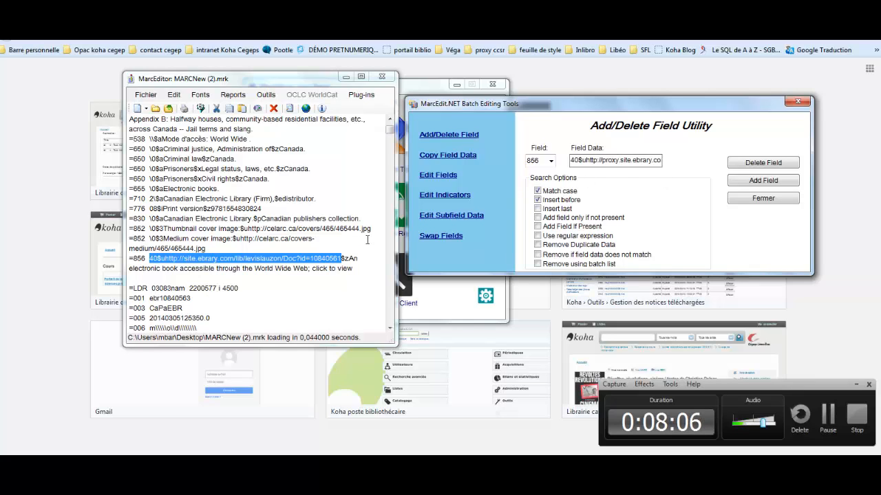
Append "$zLivre électronique" to the 856 data, add the field to all records, and check it in the first record.
{"action": "double_click", "coordinate": [626, 158]}
{"action": "key", "text": "End"}
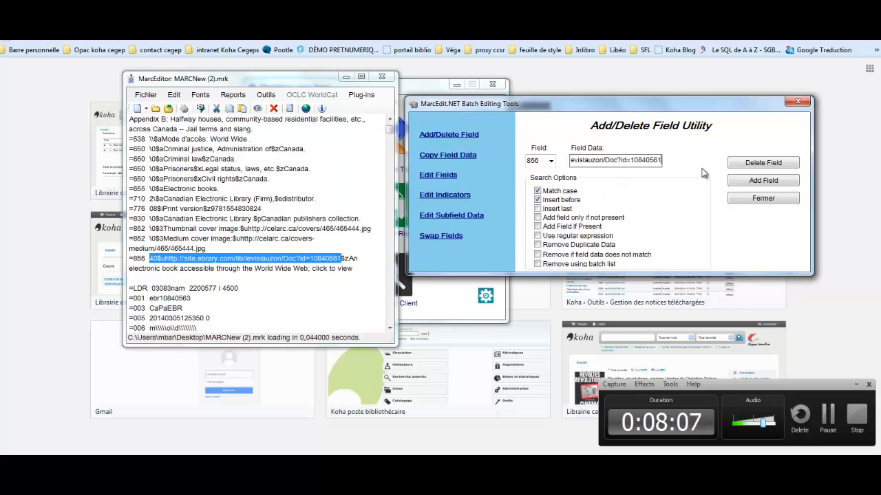
{"action": "type", "text": "$"}
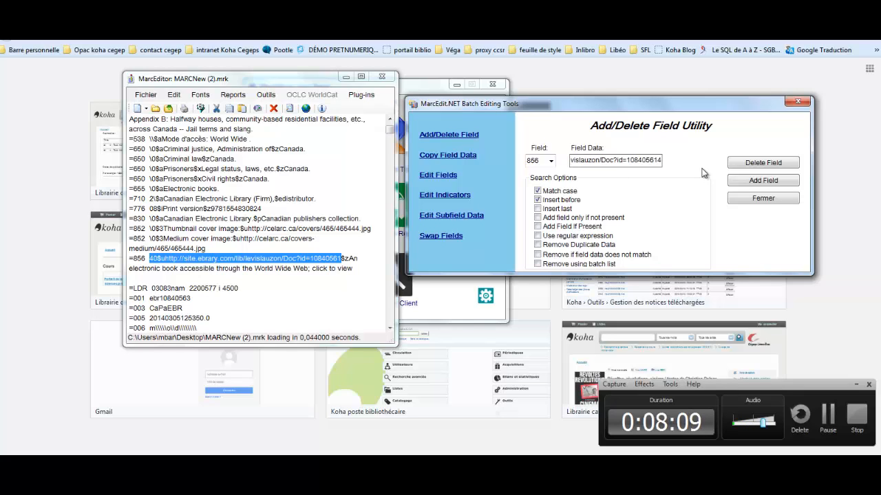
{"action": "type", "text": "zLivre"}
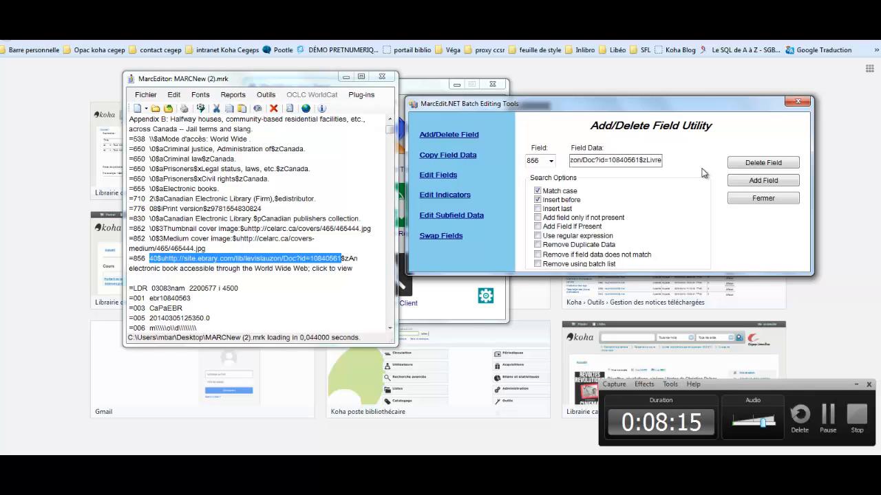
{"action": "type", "text": " électronique"}
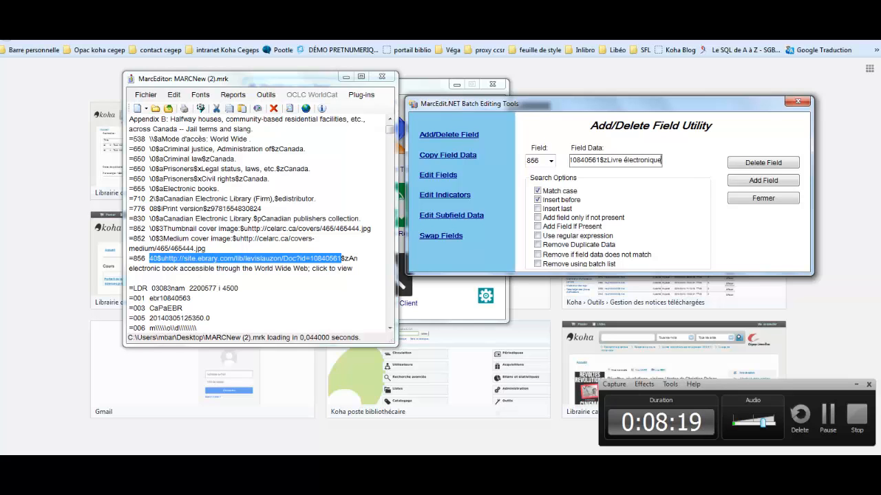
{"action": "left_click", "coordinate": [750, 181]}
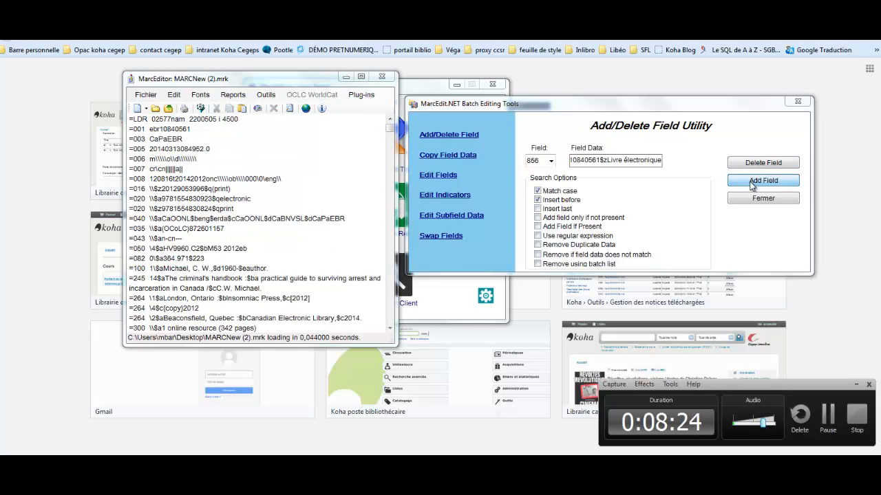
{"action": "left_click", "coordinate": [448, 262]}
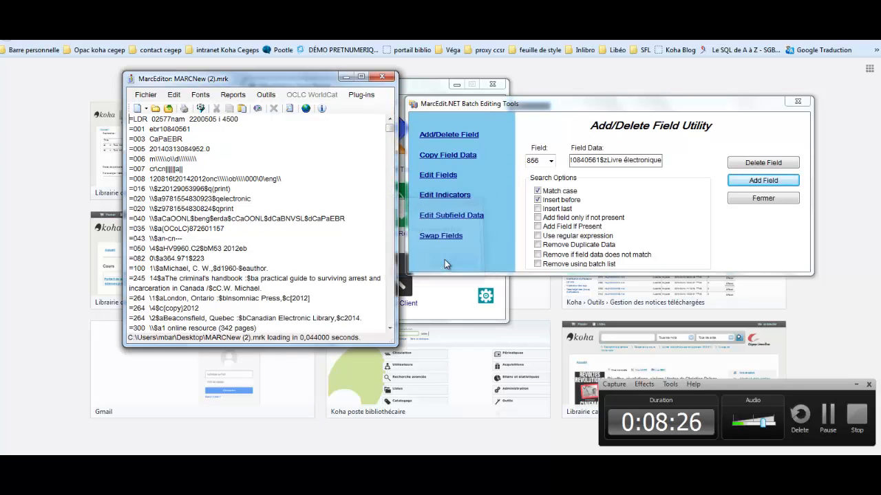
{"action": "scroll", "coordinate": [232, 209], "scroll_direction": "down", "scroll_amount": 8}
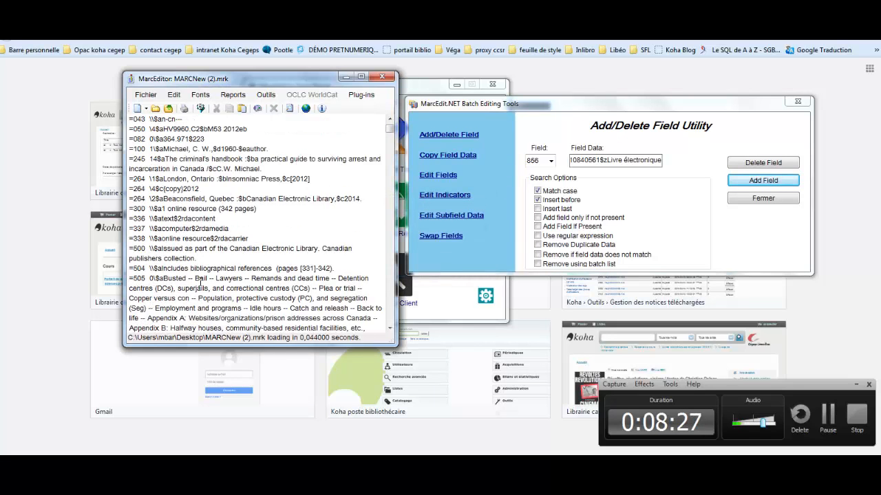
{"action": "scroll", "coordinate": [203, 196], "scroll_direction": "down", "scroll_amount": 4}
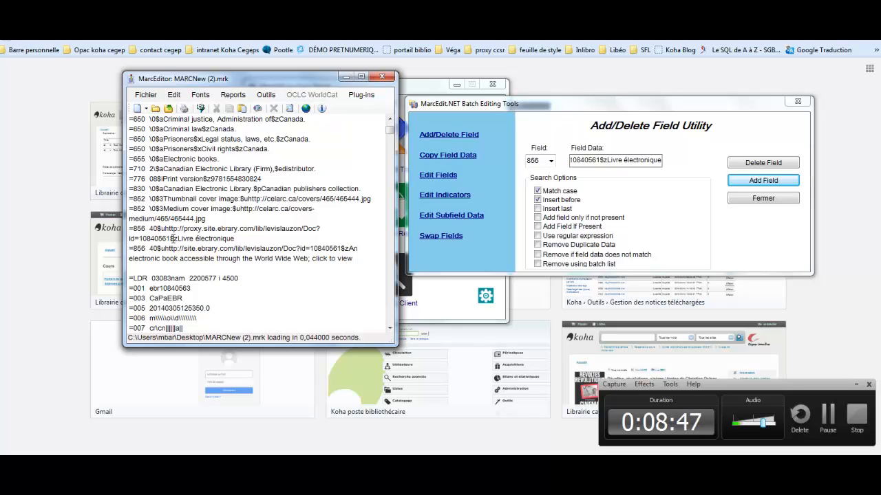
Locate the second record's 245 title indicators and set the Edit Indicator Utilities to field 245.
{"action": "scroll", "coordinate": [172, 238], "scroll_direction": "down", "scroll_amount": 5}
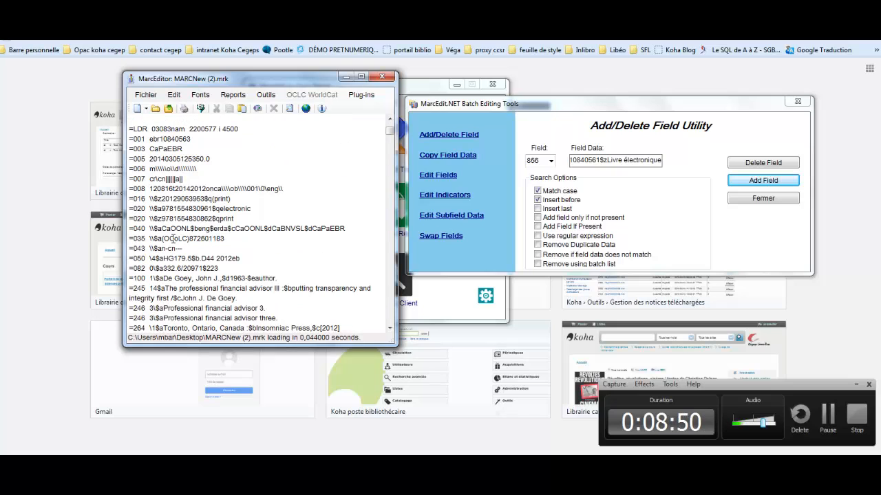
{"action": "scroll", "coordinate": [172, 238], "scroll_direction": "down", "scroll_amount": 3}
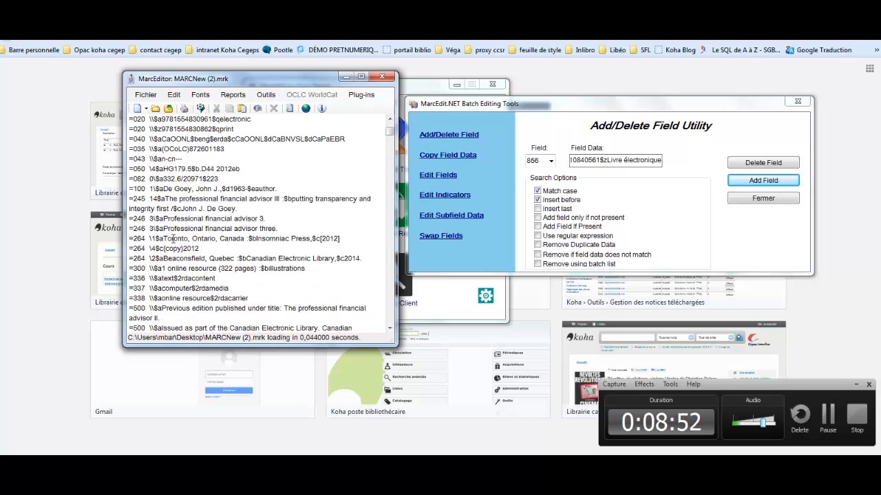
{"action": "scroll", "coordinate": [172, 238], "scroll_direction": "down", "scroll_amount": 1}
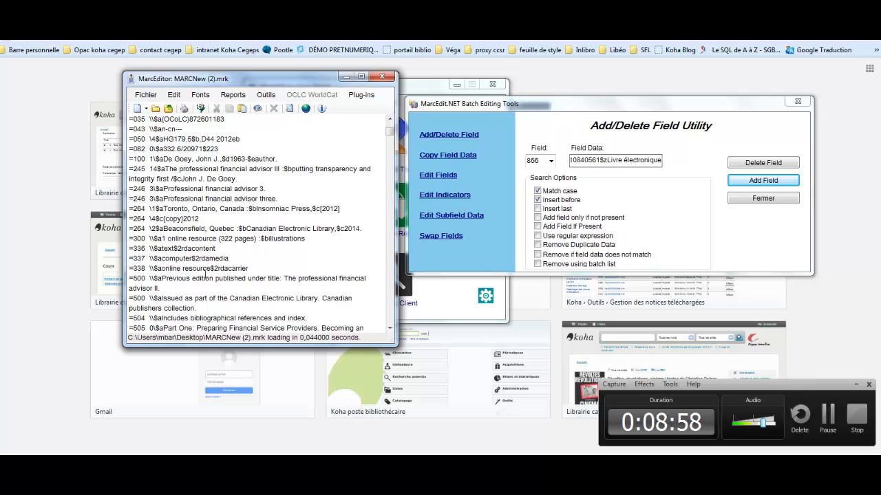
{"action": "left_click_drag", "start_coordinate": [157, 169], "coordinate": [149, 169]}
{"action": "left_click", "coordinate": [435, 198]}
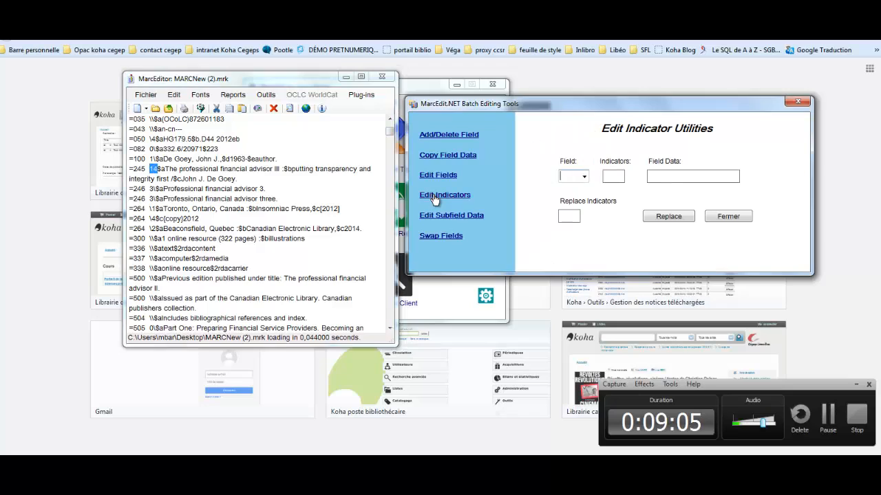
{"action": "left_click", "coordinate": [580, 174]}
{"action": "type", "text": "245"}
{"action": "left_click", "coordinate": [613, 176]}
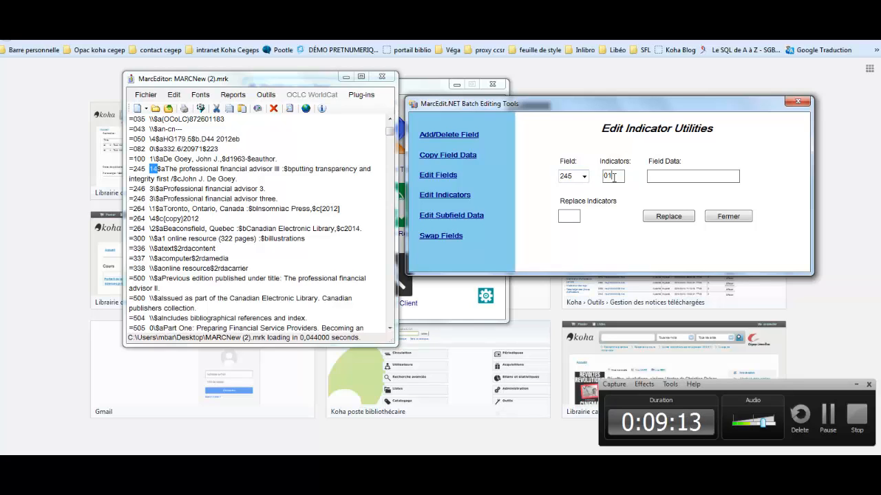
Replace indicators 14 with 01 in field 245 across all records, and check the first record's 245 indicators.
{"action": "key", "text": "BackSpace"}
{"action": "key", "text": "BackSpace"}
{"action": "type", "text": "1401"}
{"action": "left_click", "coordinate": [662, 220]}
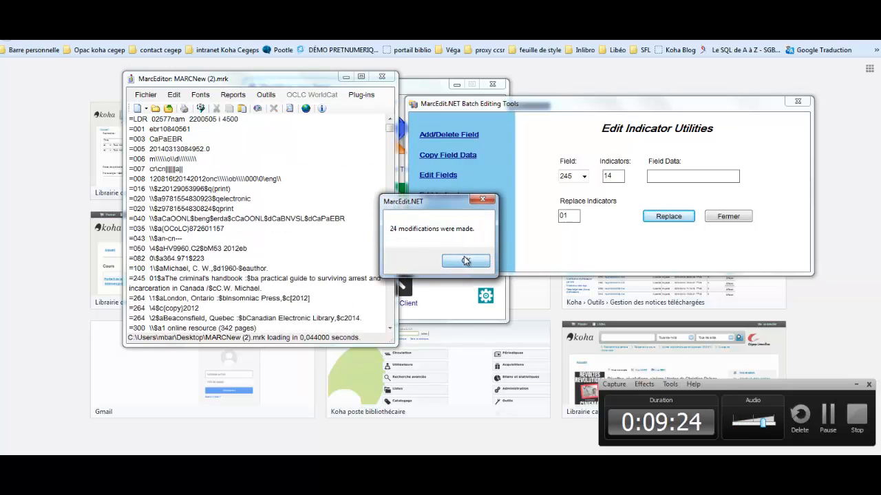
{"action": "left_click", "coordinate": [483, 267]}
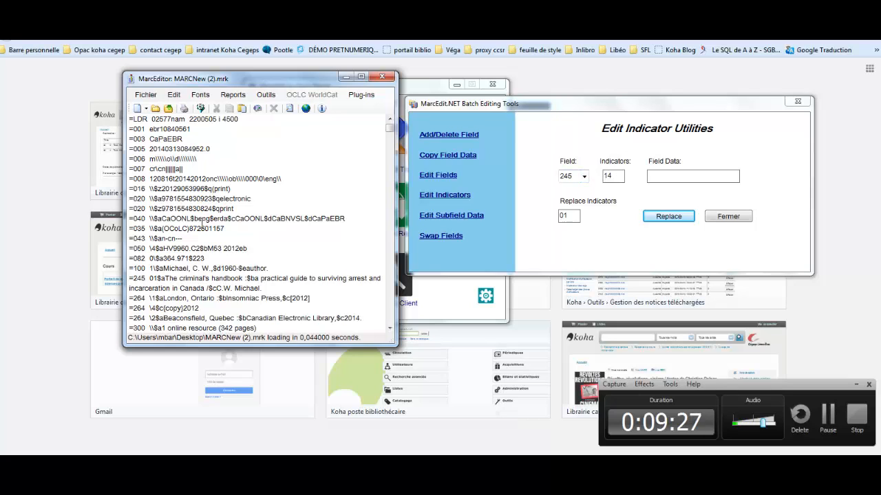
{"action": "double_click", "coordinate": [154, 278]}
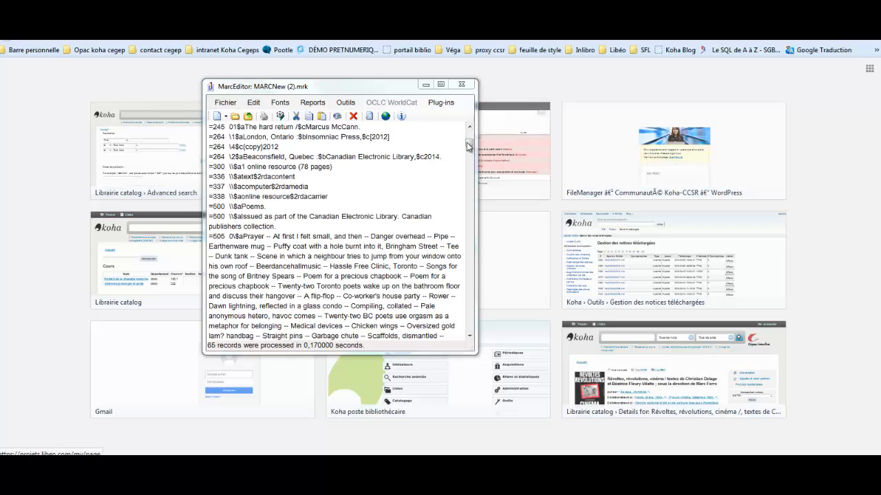
Examine the accented character in "Mode d'accès" in the 538 note of the storytellers record.
{"action": "left_click", "coordinate": [470, 152]}
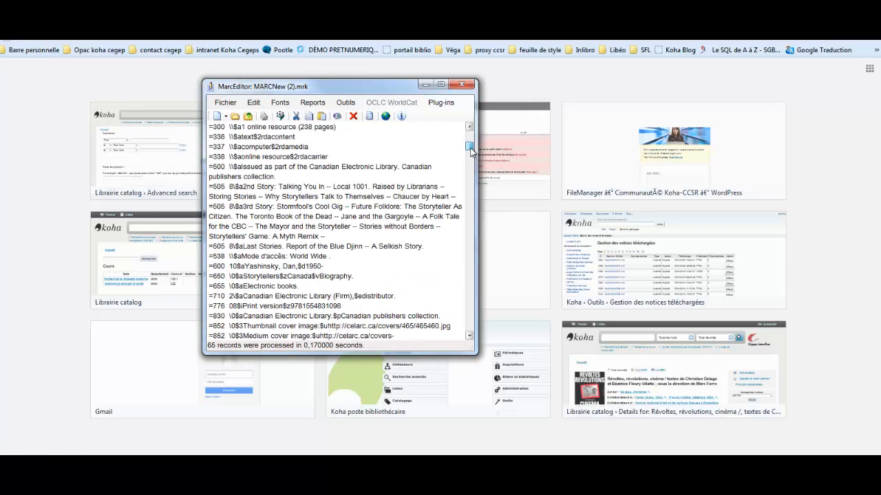
{"action": "scroll", "coordinate": [333, 231], "scroll_direction": "down", "scroll_amount": 1}
{"action": "left_click", "coordinate": [282, 227]}
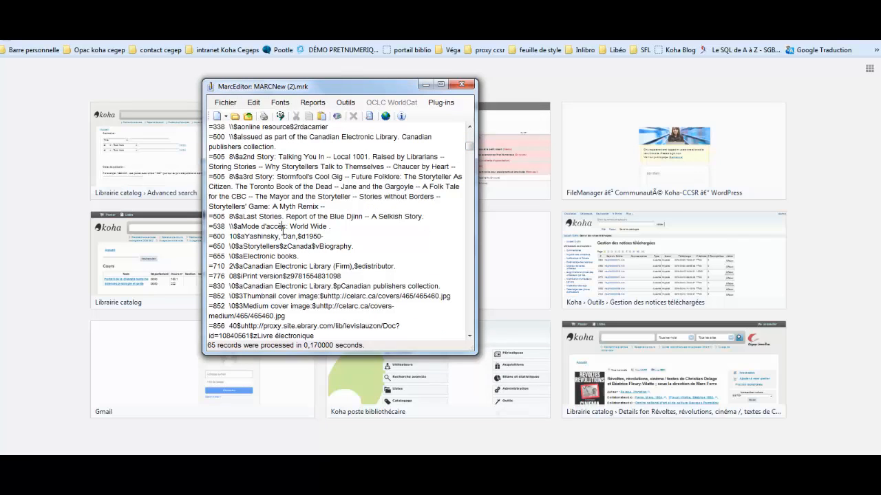
{"action": "left_click_drag", "start_coordinate": [282, 226], "coordinate": [274, 227]}
{"action": "left_click", "coordinate": [301, 236]}
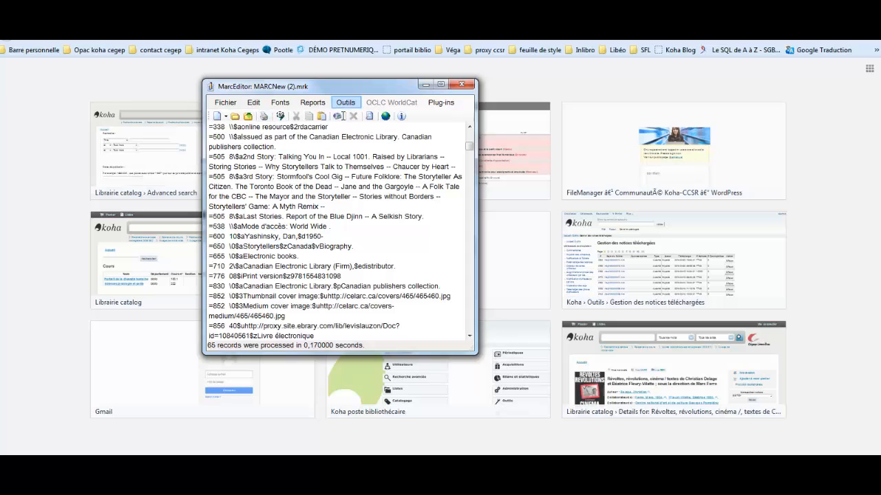
{"action": "left_click_drag", "start_coordinate": [321, 88], "coordinate": [317, 74]}
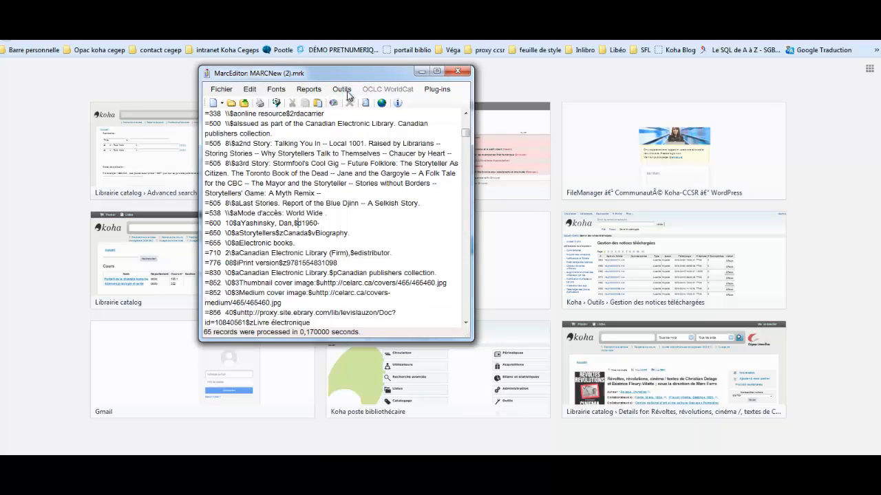
Enable Compile Records as MARC8 in the MarcEditor preferences, keeping the default encoding UTF8, and save the preferences.
{"action": "left_click", "coordinate": [348, 93]}
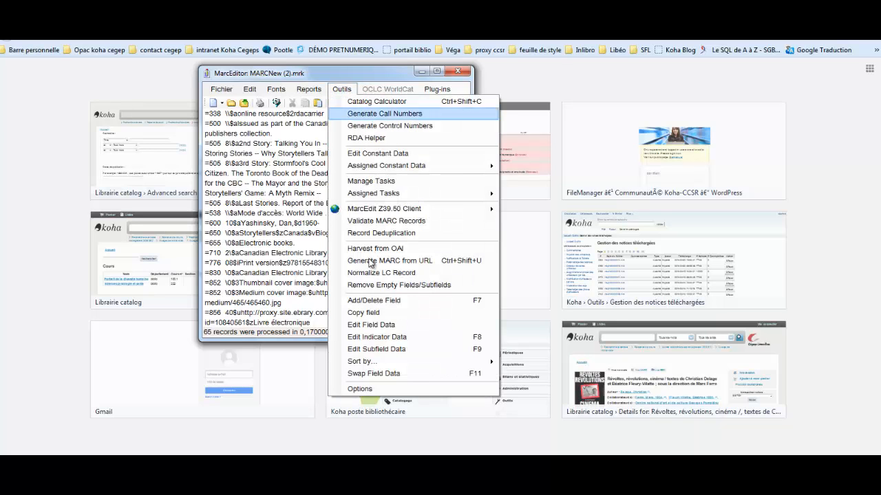
{"action": "left_click", "coordinate": [360, 390]}
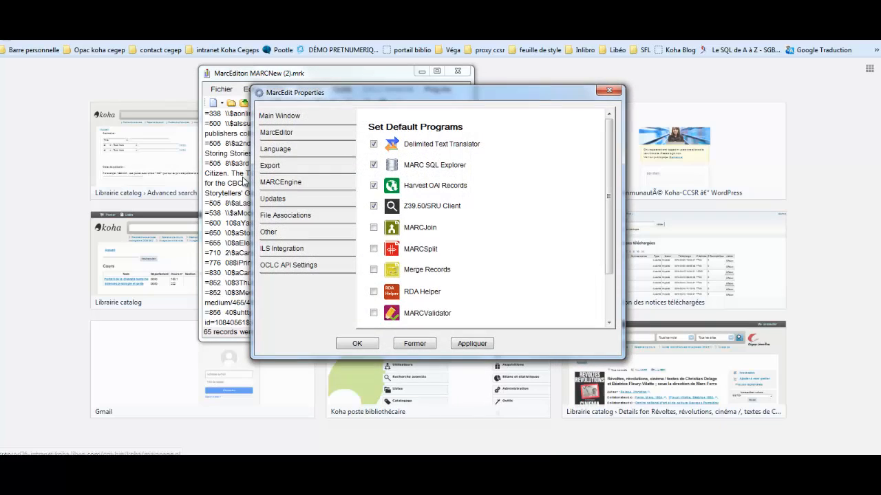
{"action": "left_click", "coordinate": [274, 134]}
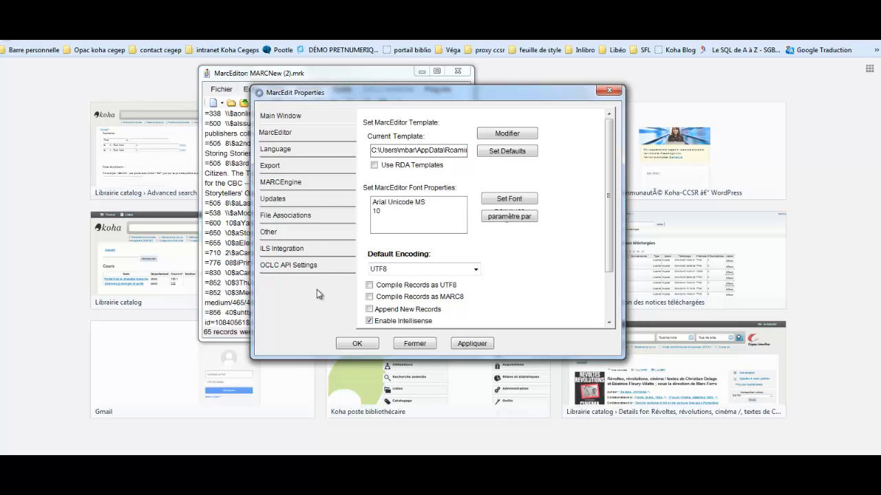
{"action": "left_click", "coordinate": [476, 270]}
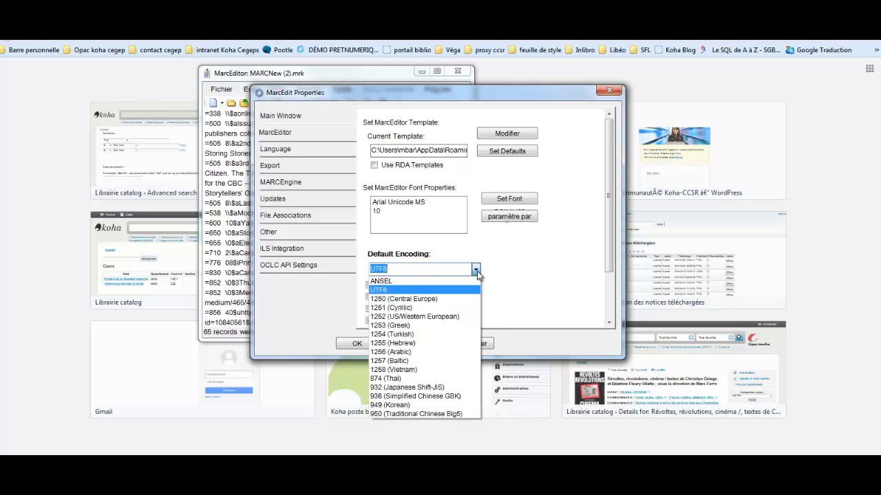
{"action": "left_click", "coordinate": [477, 271]}
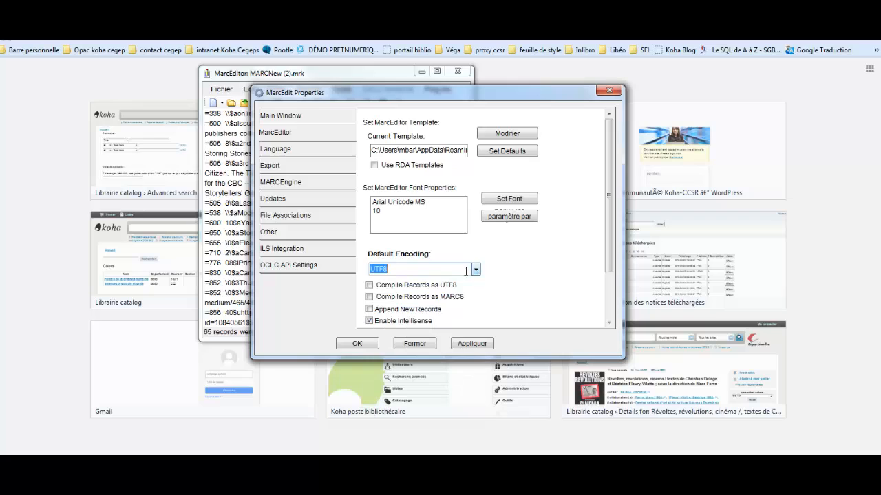
{"action": "left_click", "coordinate": [369, 298]}
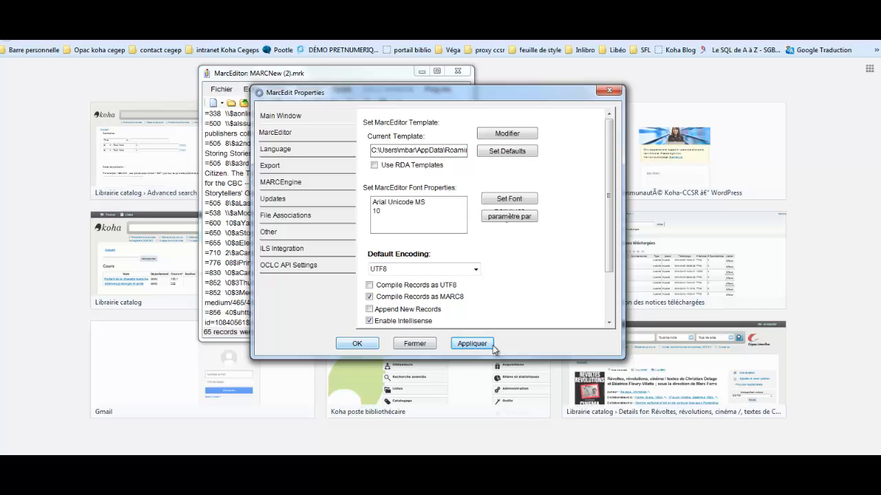
{"action": "left_click", "coordinate": [355, 345]}
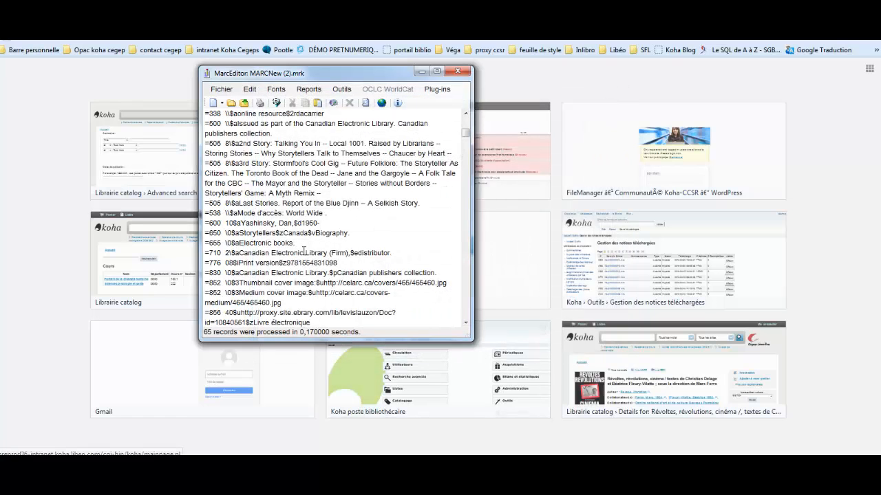
Compile the edited file into a MARC-8 MARC file on the desktop, overwriting ebrary.mrc.
{"action": "left_click", "coordinate": [221, 90]}
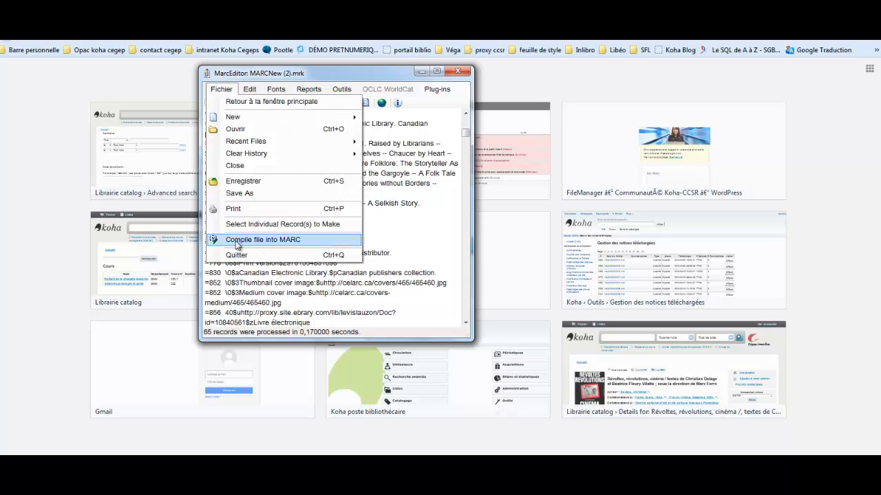
{"action": "left_click", "coordinate": [269, 244]}
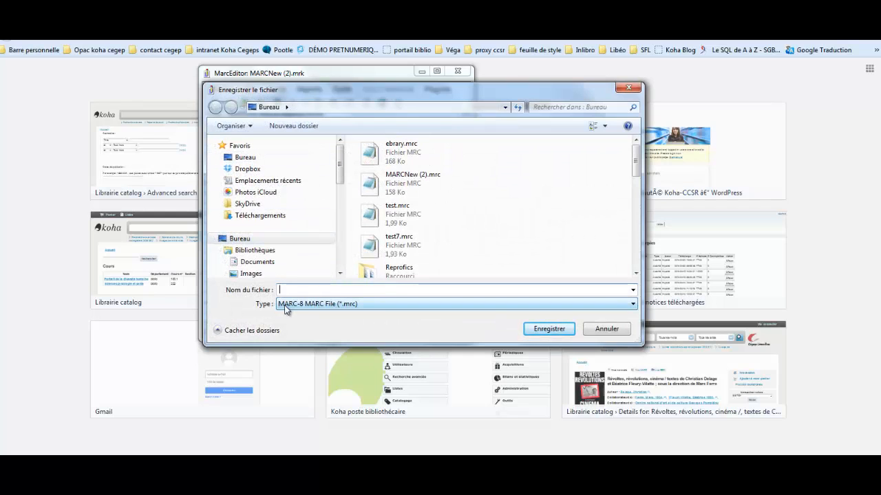
{"action": "left_click", "coordinate": [397, 156]}
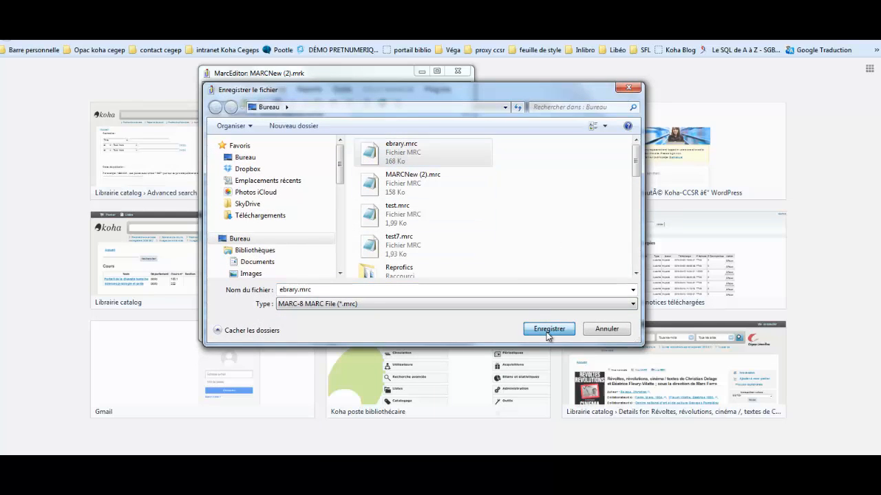
{"action": "left_click", "coordinate": [548, 330]}
{"action": "left_click", "coordinate": [476, 230]}
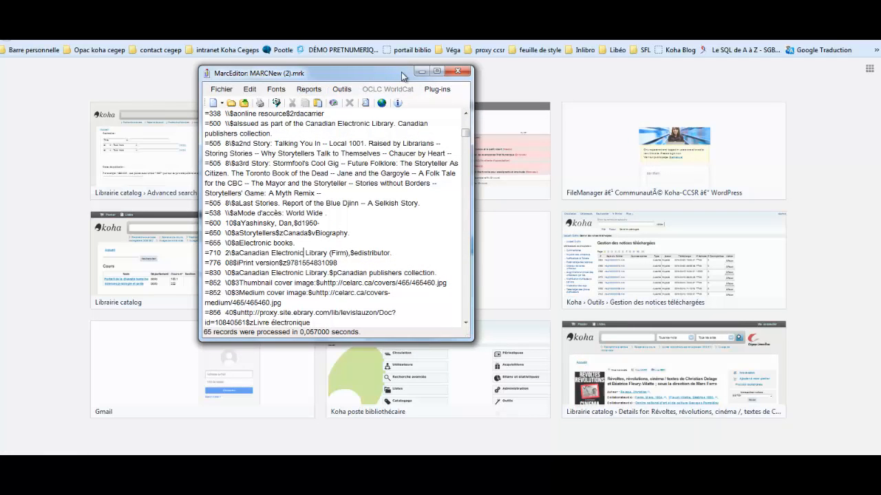
Switch to Koha in the browser and open the "Télécharger des notices dans le réservoir" tool.
{"action": "left_click", "coordinate": [585, 31]}
{"action": "left_click", "coordinate": [329, 24]}
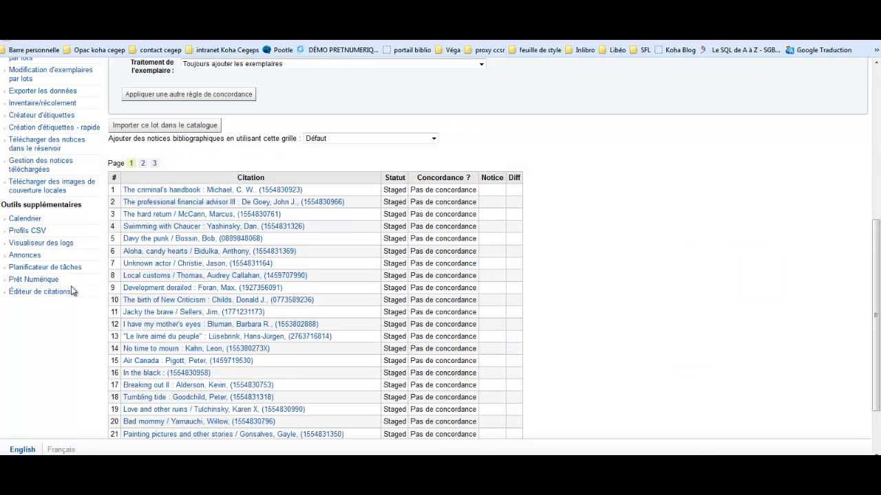
{"action": "scroll", "coordinate": [72, 291], "scroll_direction": "up", "scroll_amount": 2}
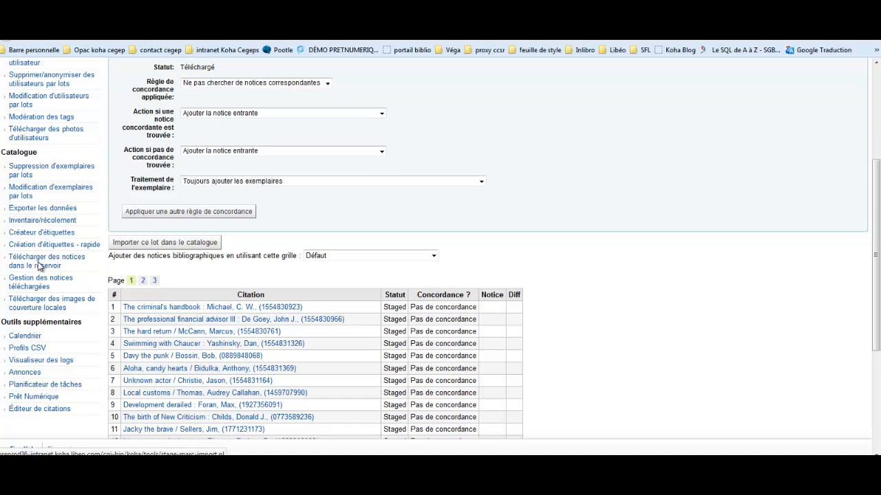
{"action": "scroll", "coordinate": [73, 199], "scroll_direction": "up", "scroll_amount": 3}
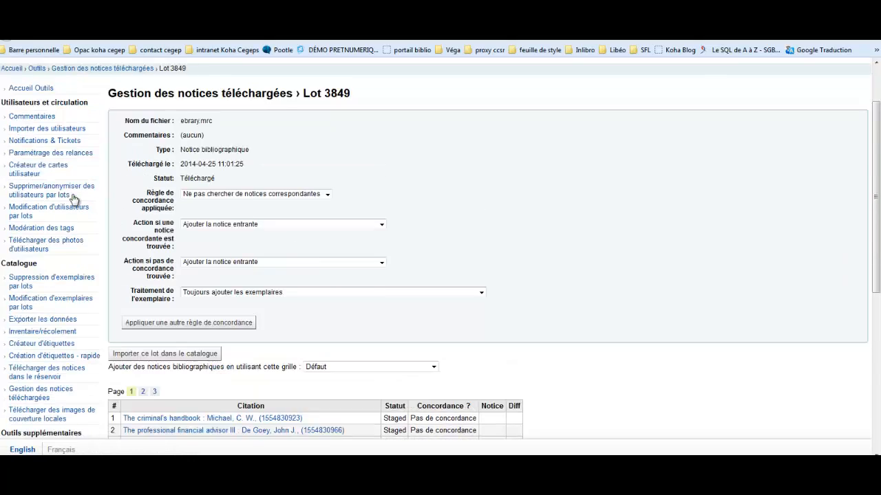
{"action": "left_click", "coordinate": [39, 135]}
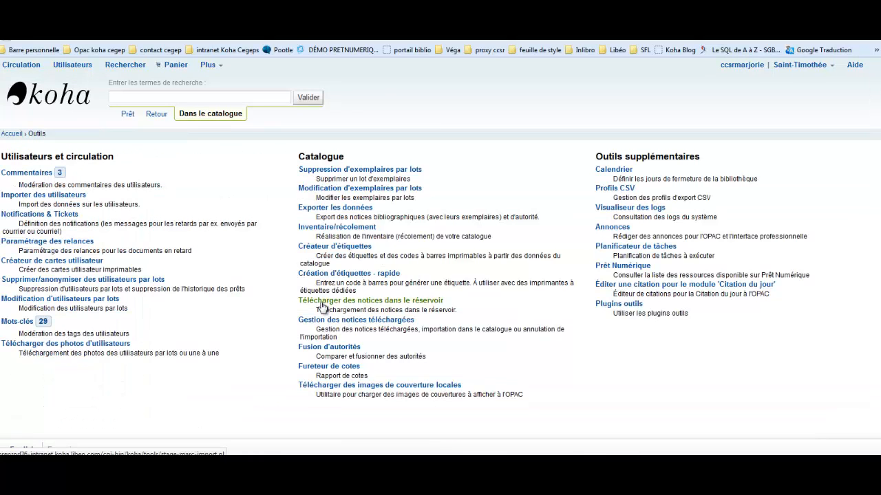
{"action": "left_click", "coordinate": [321, 303]}
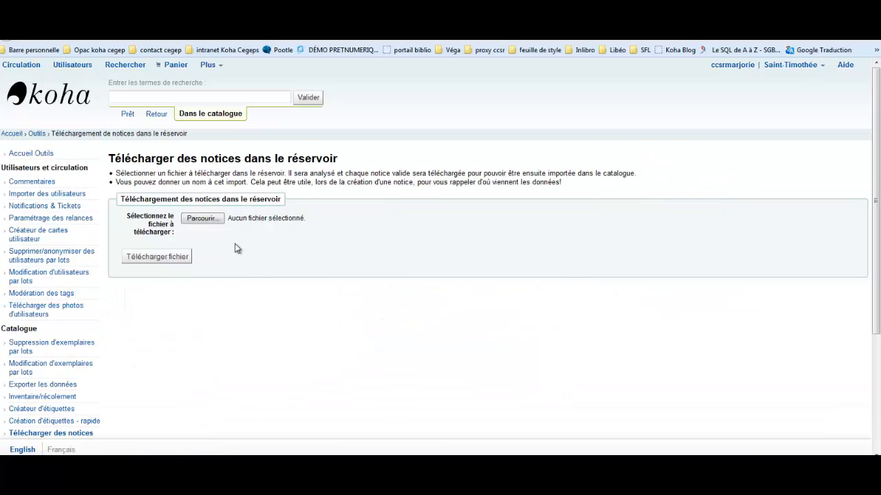
Choose ebrary.mrc from the desktop as the file to stage and upload it.
{"action": "left_click", "coordinate": [202, 219]}
{"action": "left_click", "coordinate": [148, 102]}
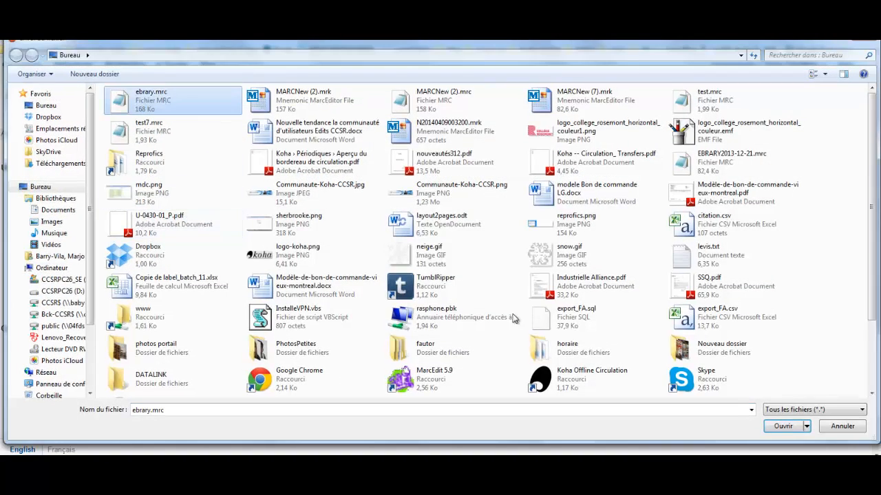
{"action": "left_click", "coordinate": [783, 426]}
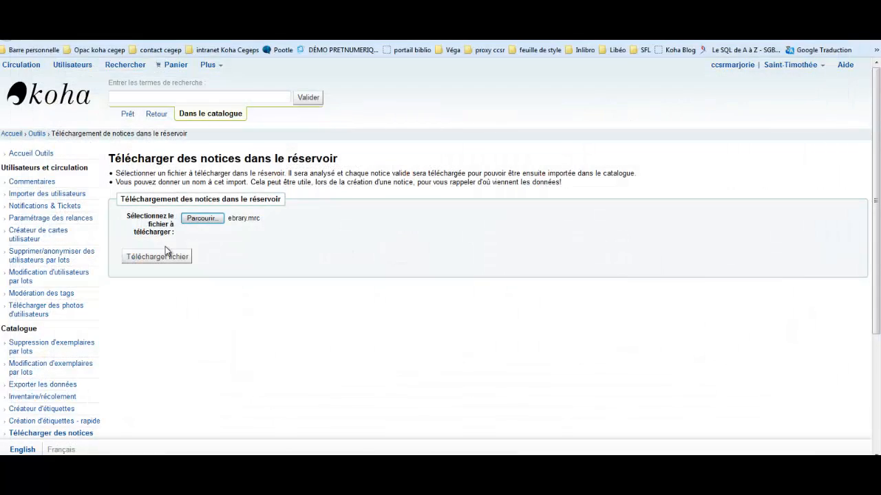
{"action": "left_click", "coordinate": [163, 260]}
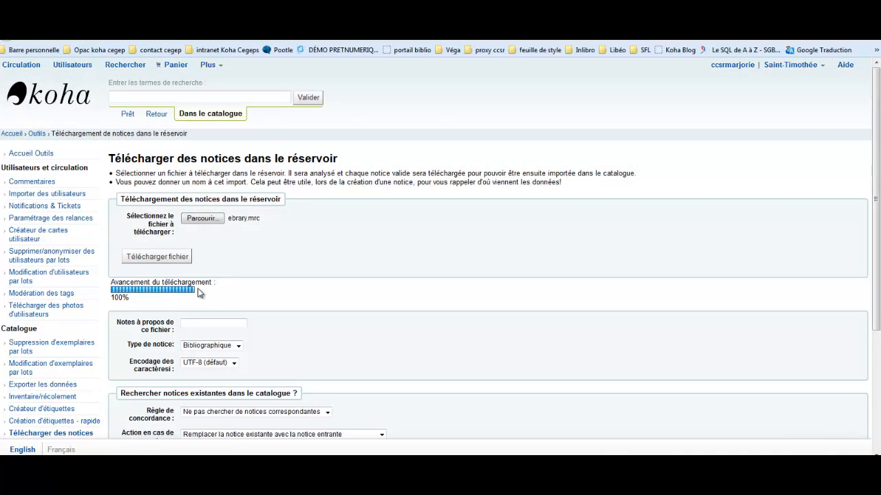
Stage the uploaded records in the reservoir with MARC 8 character encoding, and open the resulting batch in the staged records management.
{"action": "scroll", "coordinate": [203, 308], "scroll_direction": "down", "scroll_amount": 2}
{"action": "left_click", "coordinate": [203, 307]}
{"action": "left_click", "coordinate": [201, 324]}
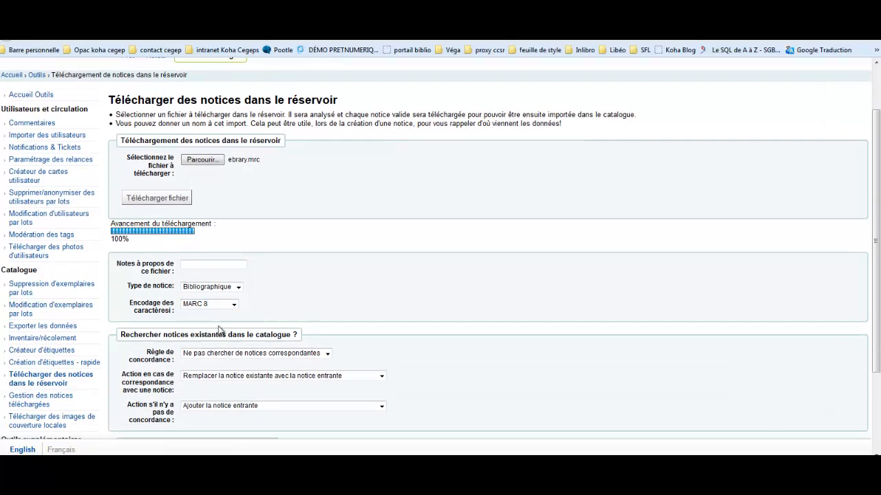
{"action": "scroll", "coordinate": [214, 303], "scroll_direction": "down", "scroll_amount": 4}
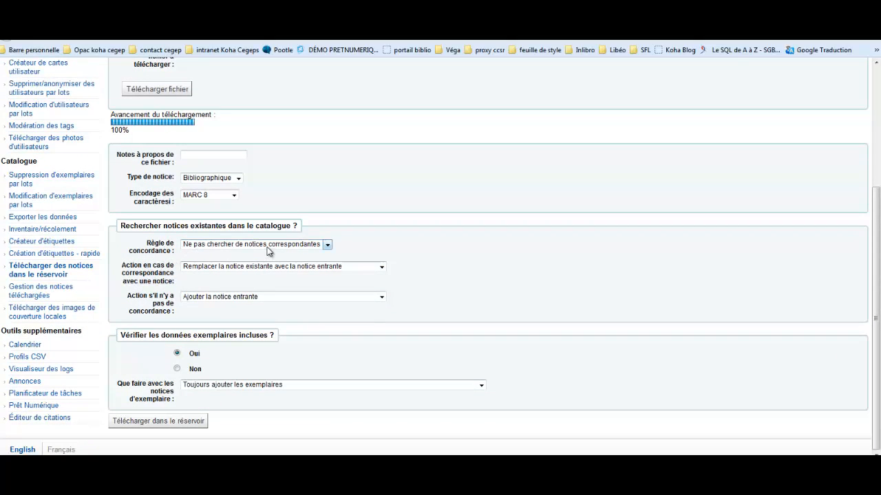
{"action": "left_click", "coordinate": [154, 422]}
{"action": "scroll", "coordinate": [155, 356], "scroll_direction": "down", "scroll_amount": 1}
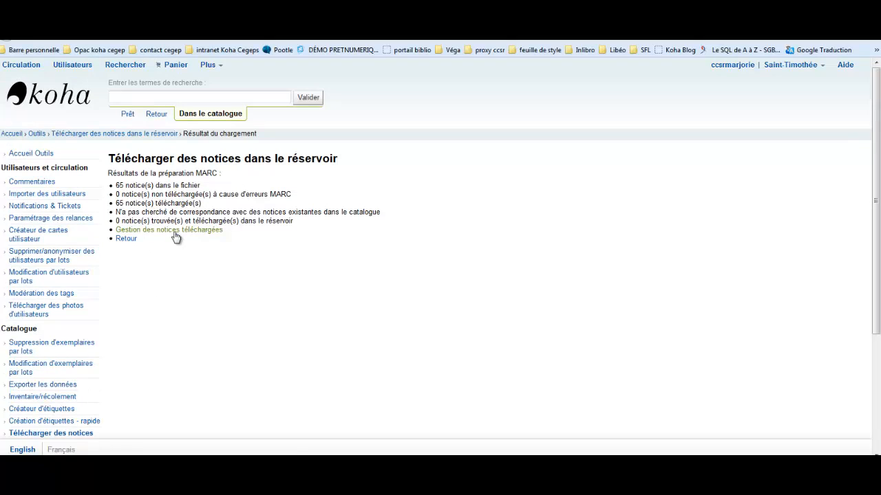
{"action": "left_click", "coordinate": [176, 232]}
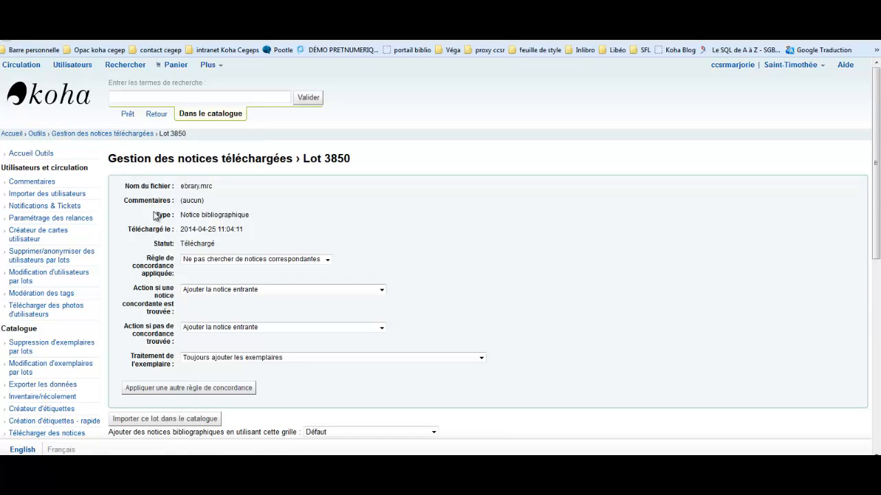
Review the staged records of the ebrary.mrc batch and examine the MARC preview of "The criminal's handbook".
{"action": "scroll", "coordinate": [156, 216], "scroll_direction": "down", "scroll_amount": 1}
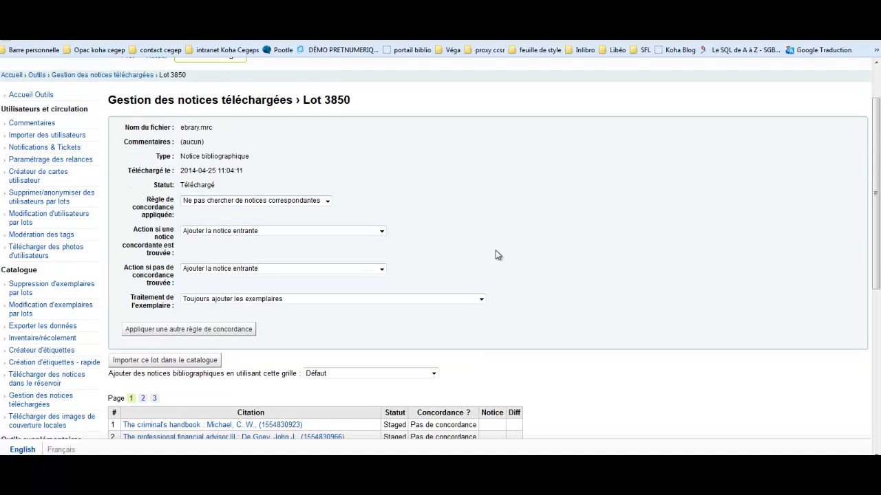
{"action": "scroll", "coordinate": [498, 255], "scroll_direction": "down", "scroll_amount": 2}
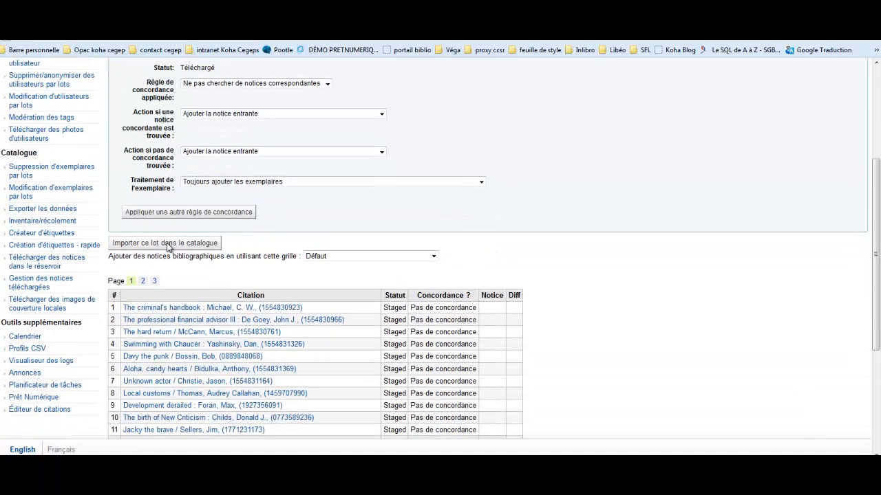
{"action": "scroll", "coordinate": [159, 261], "scroll_direction": "down", "scroll_amount": 3}
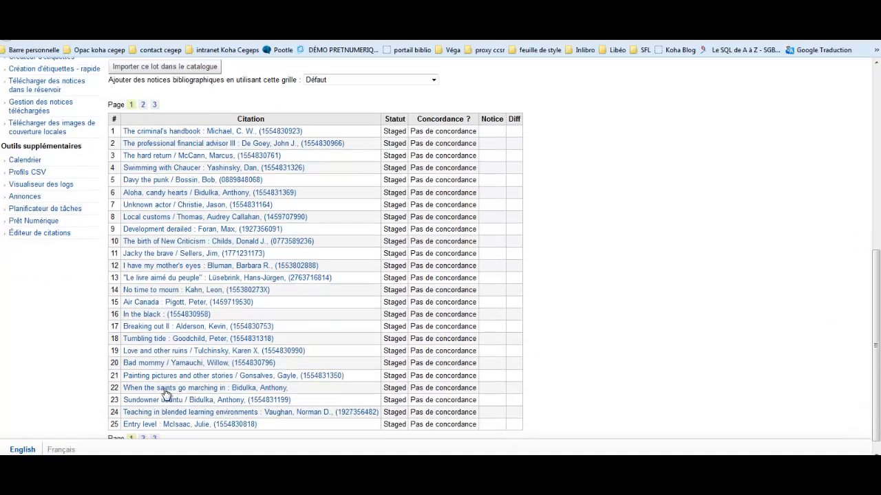
{"action": "scroll", "coordinate": [185, 329], "scroll_direction": "up", "scroll_amount": 1}
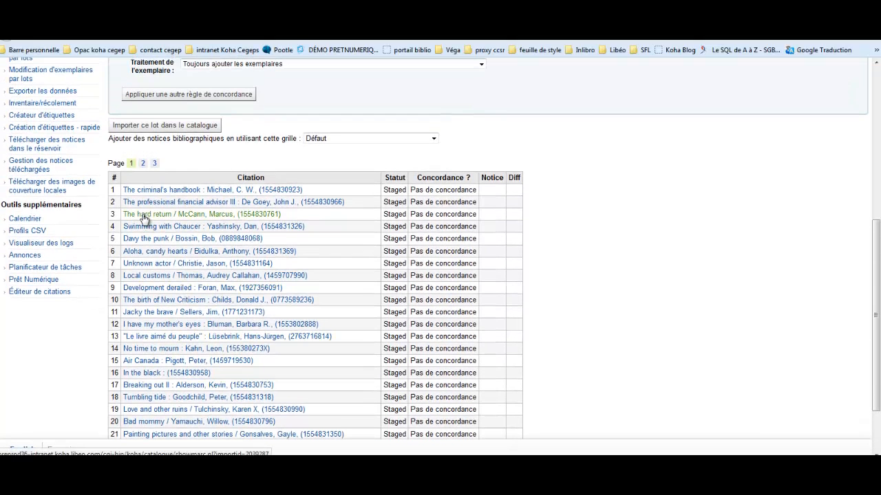
{"action": "left_click", "coordinate": [183, 195]}
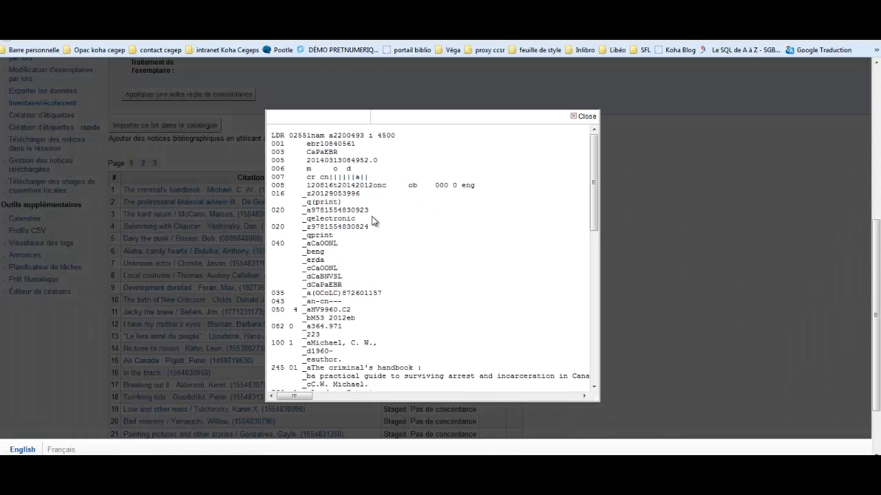
{"action": "scroll", "coordinate": [309, 293], "scroll_direction": "down", "scroll_amount": 5}
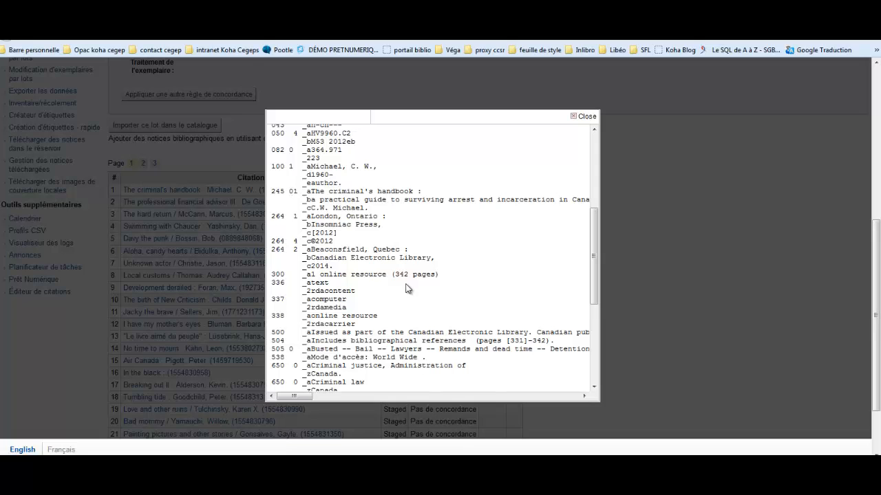
{"action": "scroll", "coordinate": [407, 284], "scroll_direction": "down", "scroll_amount": 2}
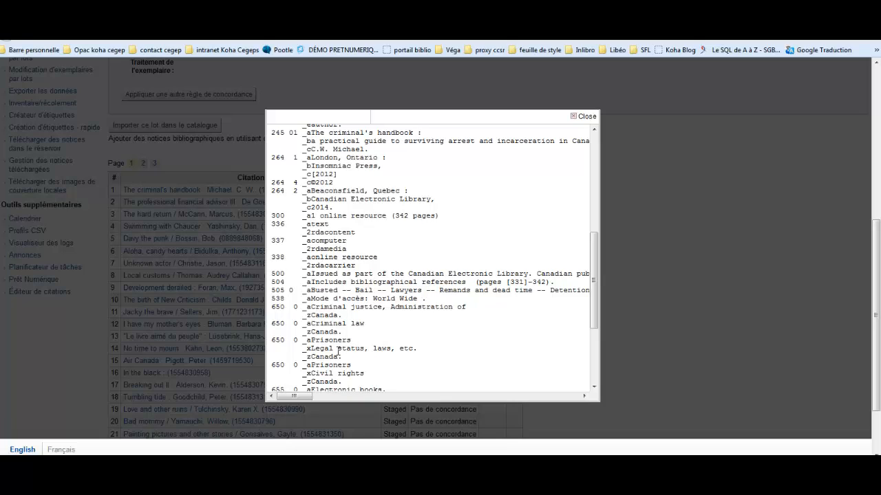
{"action": "left_click", "coordinate": [586, 117]}
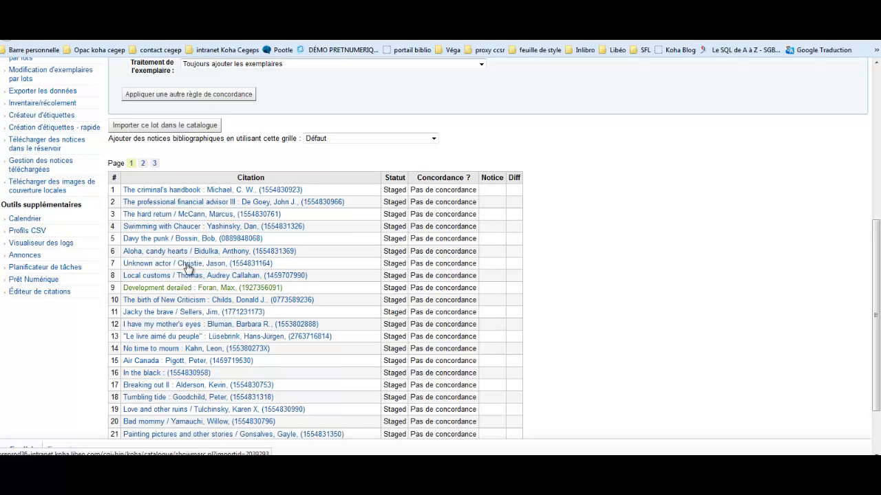
Import the staged batch into the catalogue using the Défaut cataloguing grid.
{"action": "scroll", "coordinate": [184, 264], "scroll_direction": "up", "scroll_amount": 1}
{"action": "scroll", "coordinate": [185, 266], "scroll_direction": "up", "scroll_amount": 3}
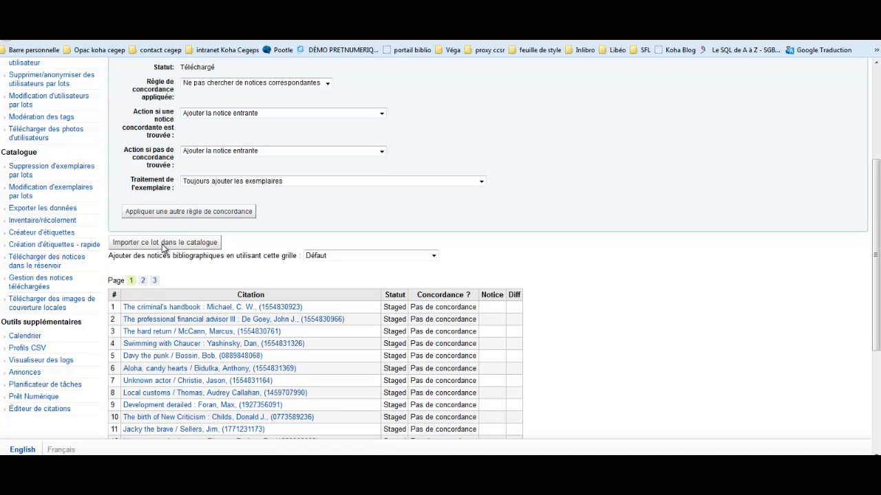
{"action": "left_click", "coordinate": [362, 256]}
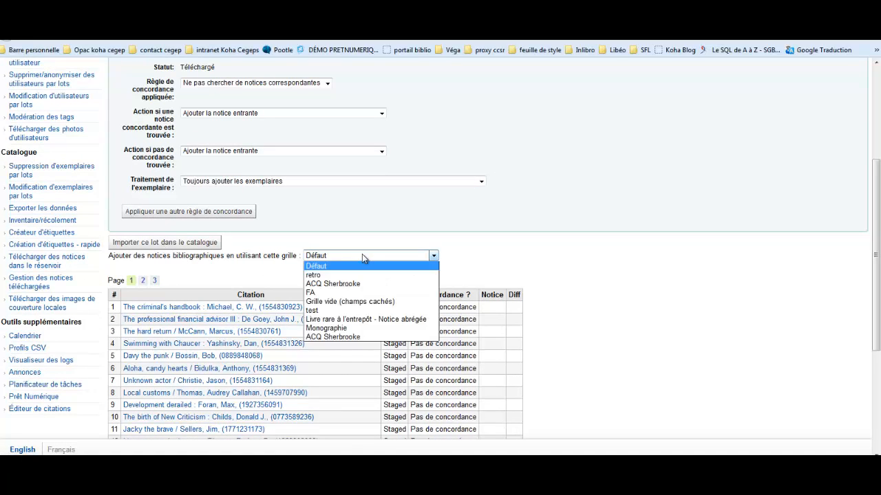
{"action": "left_click", "coordinate": [267, 272]}
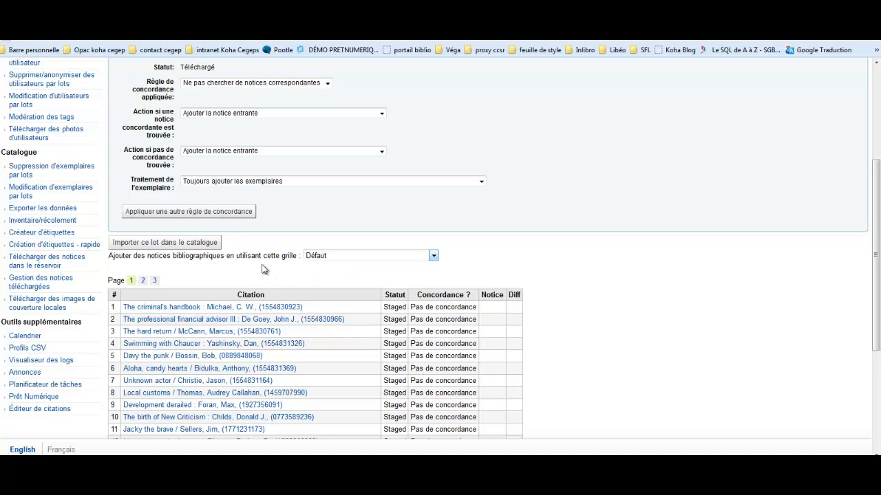
{"action": "left_click", "coordinate": [176, 241]}
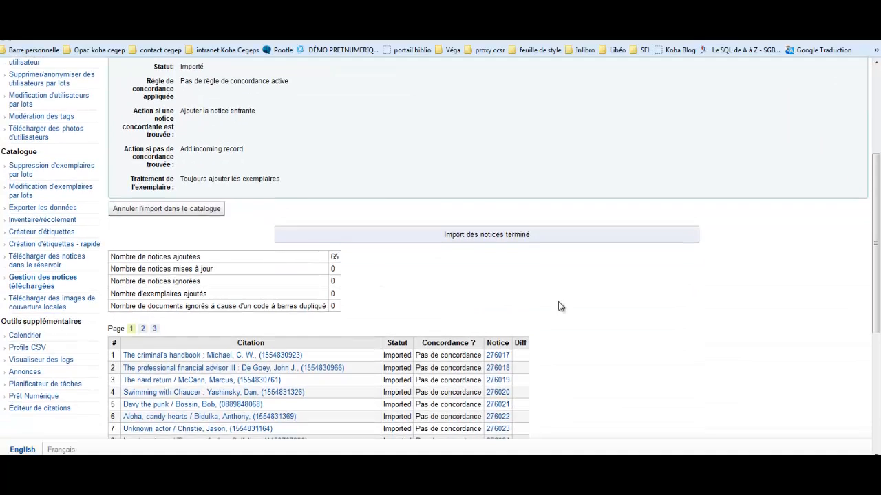
Open the imported record of "The criminal's handbook" for editing and inspect its 245 title field.
{"action": "scroll", "coordinate": [560, 306], "scroll_direction": "down", "scroll_amount": 3}
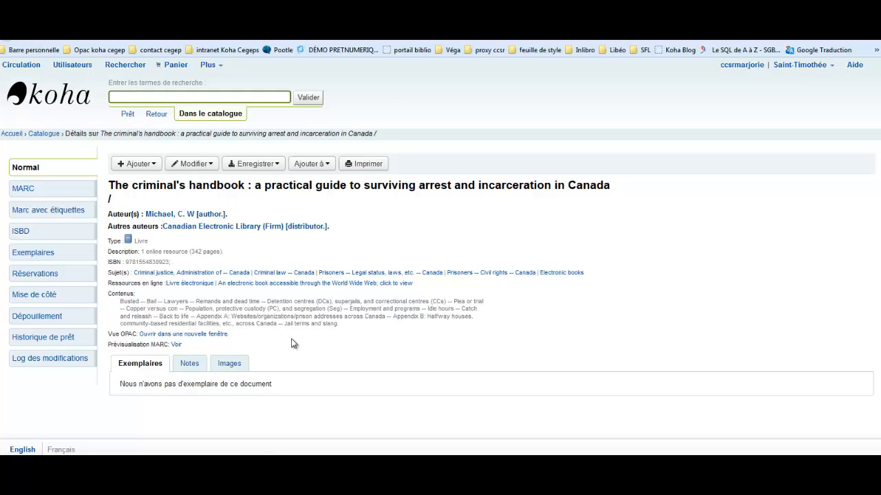
{"action": "left_click", "coordinate": [195, 165]}
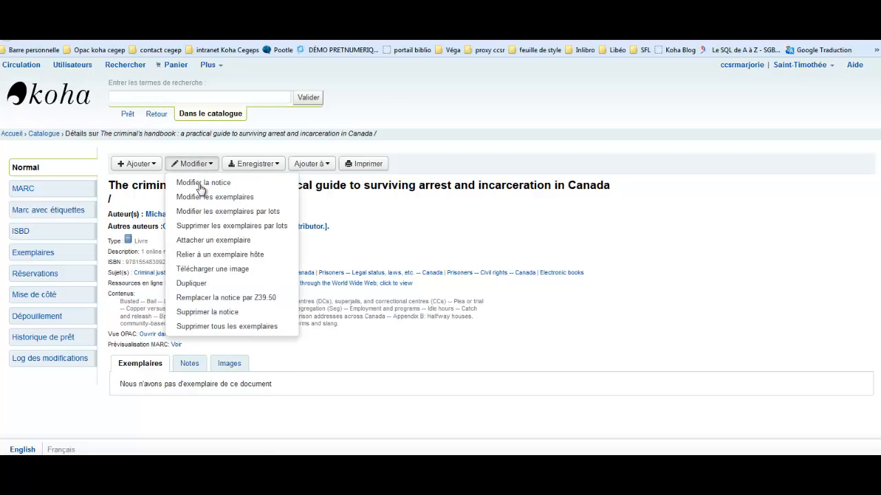
{"action": "left_click", "coordinate": [199, 183]}
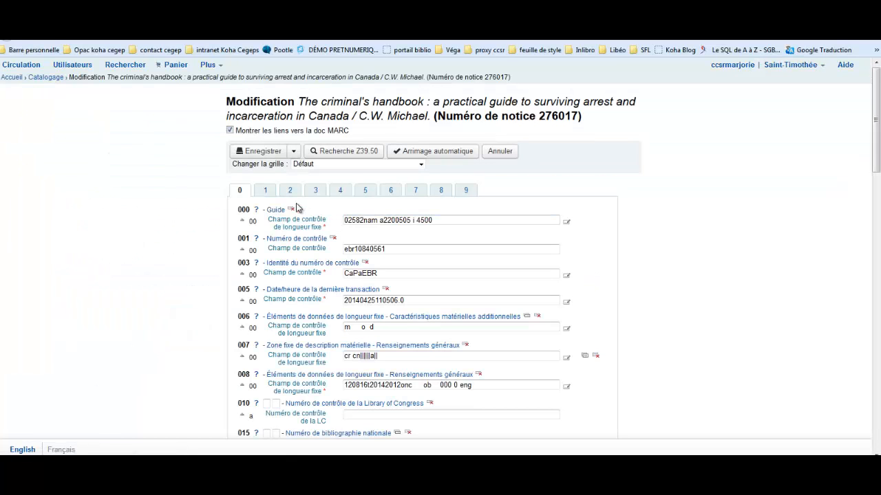
{"action": "left_click", "coordinate": [291, 190]}
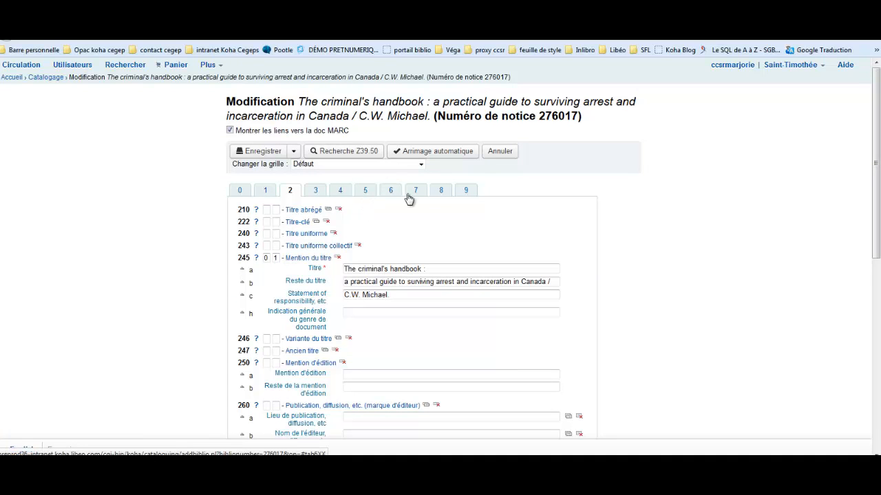
Examine the record's 5XX notes, checking the accented characters in the 538 system details note.
{"action": "left_click", "coordinate": [361, 193]}
{"action": "scroll", "coordinate": [289, 306], "scroll_direction": "down", "scroll_amount": 3}
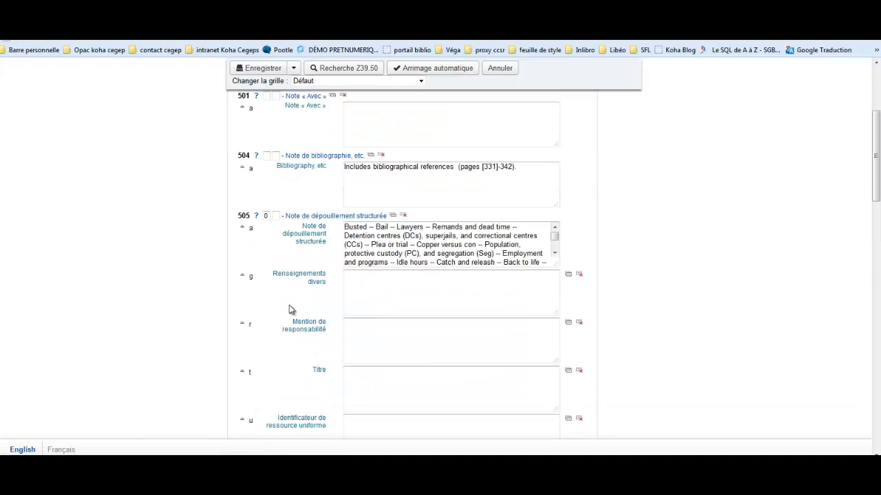
{"action": "scroll", "coordinate": [289, 310], "scroll_direction": "down", "scroll_amount": 10}
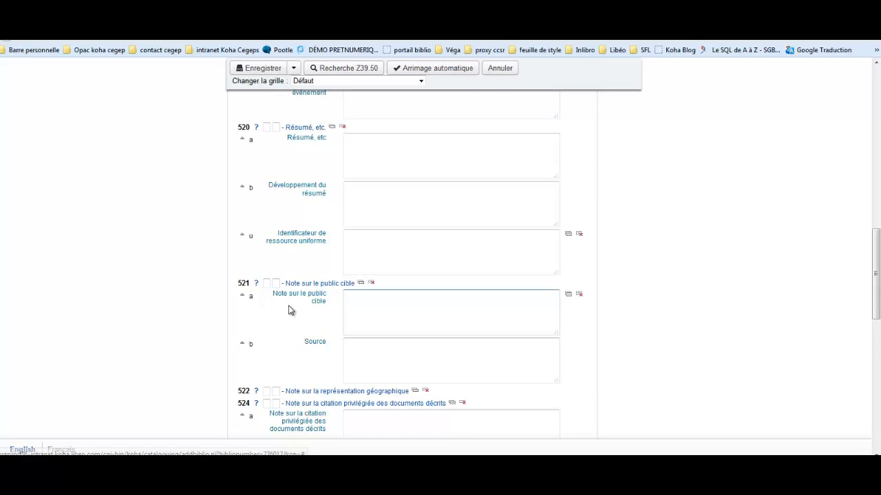
{"action": "scroll", "coordinate": [289, 310], "scroll_direction": "down", "scroll_amount": 5}
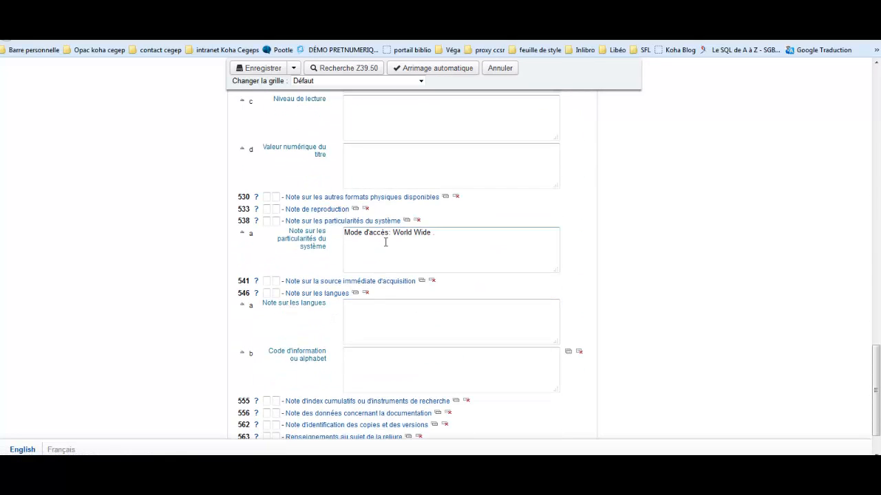
{"action": "left_click_drag", "start_coordinate": [389, 235], "coordinate": [371, 235]}
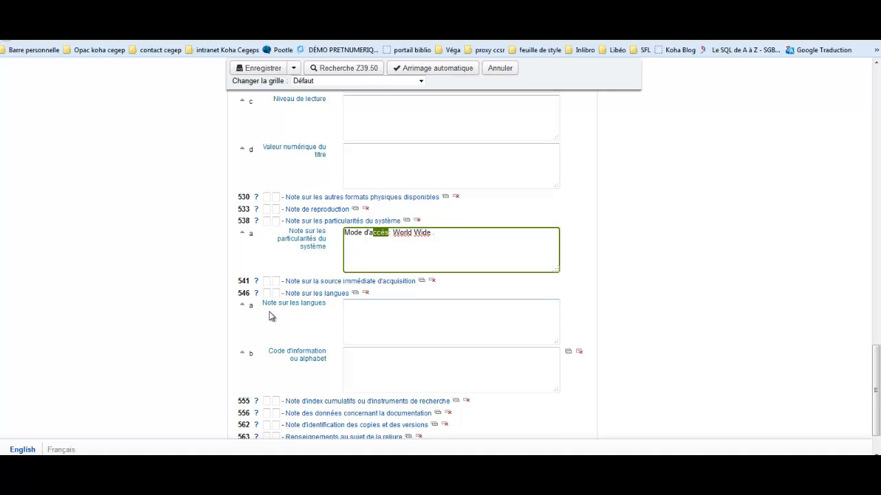
{"action": "left_click", "coordinate": [171, 258]}
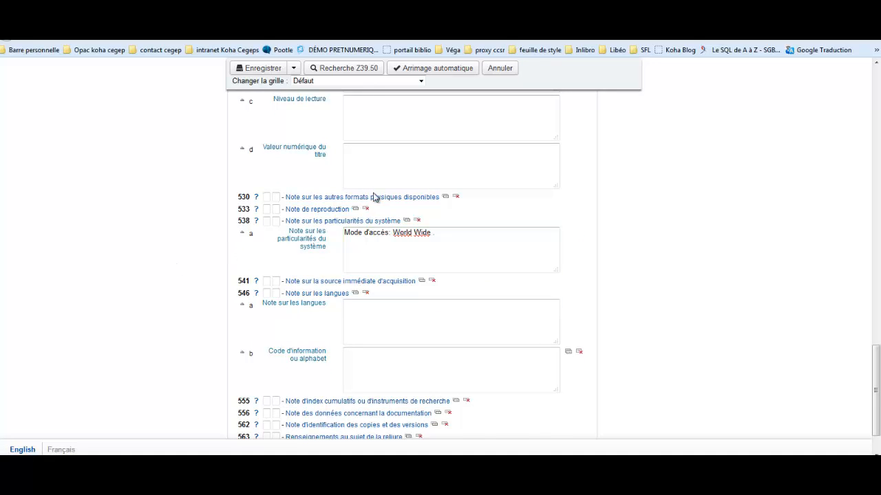
{"action": "scroll", "coordinate": [373, 202], "scroll_direction": "up", "scroll_amount": 10}
{"action": "scroll", "coordinate": [438, 180], "scroll_direction": "up", "scroll_amount": 3}
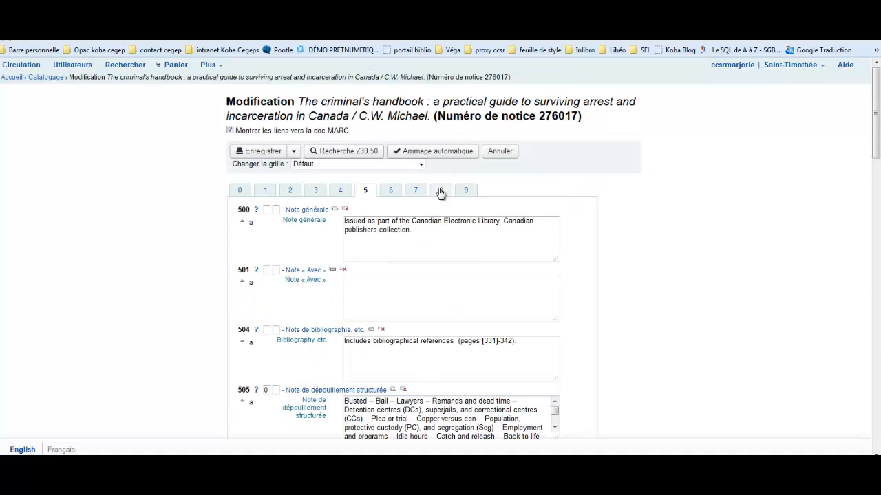
Inspect the record's 8XX fields, checking the proxy address in the first 856 link.
{"action": "left_click", "coordinate": [443, 193]}
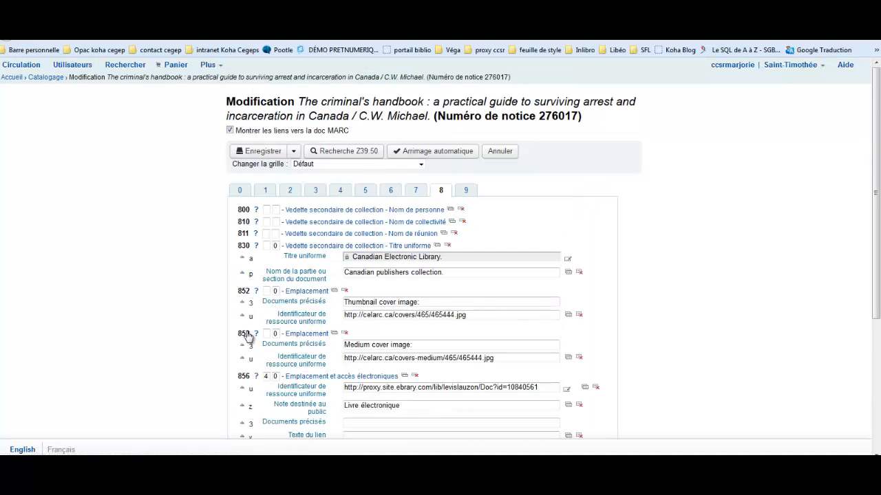
{"action": "scroll", "coordinate": [368, 298], "scroll_direction": "down", "scroll_amount": 3}
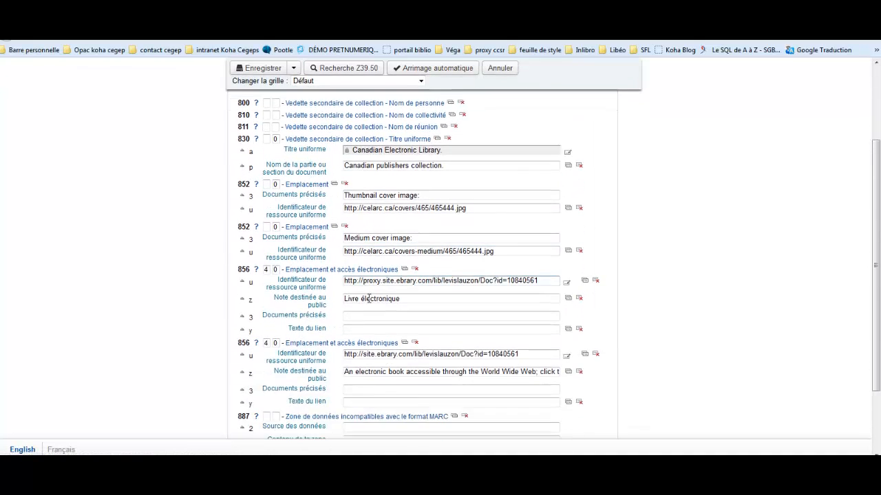
{"action": "left_click_drag", "start_coordinate": [417, 271], "coordinate": [400, 271]}
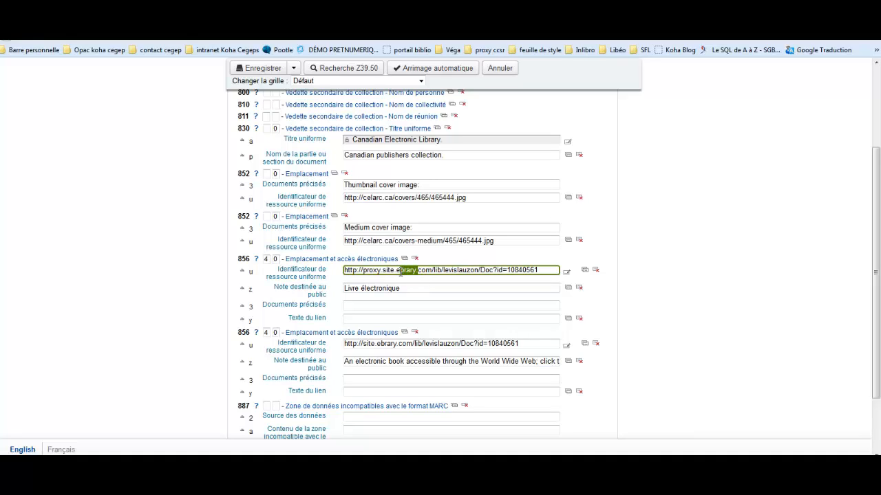
{"action": "left_click", "coordinate": [400, 271]}
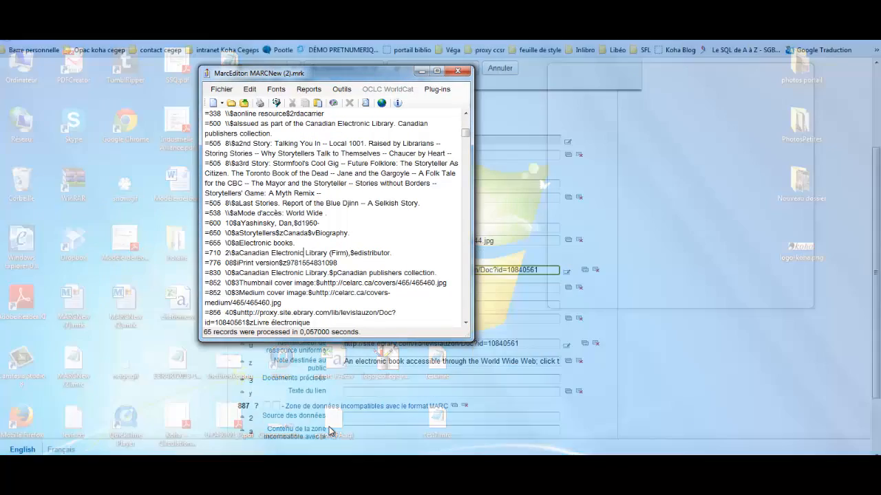
Switch to MarcEditor with MARCNew (2).mrk and open the Add/Delete Field utility with 952 as the field.
{"action": "left_click", "coordinate": [372, 420]}
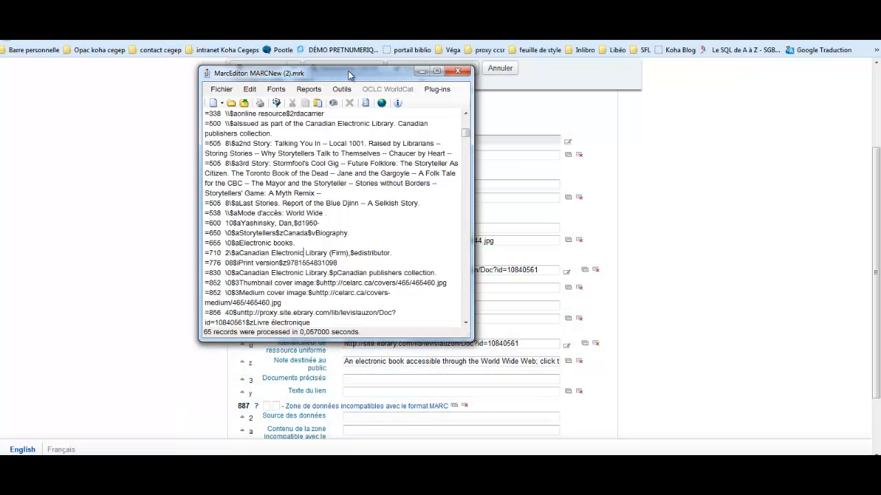
{"action": "left_click_drag", "start_coordinate": [349, 70], "coordinate": [371, 69]}
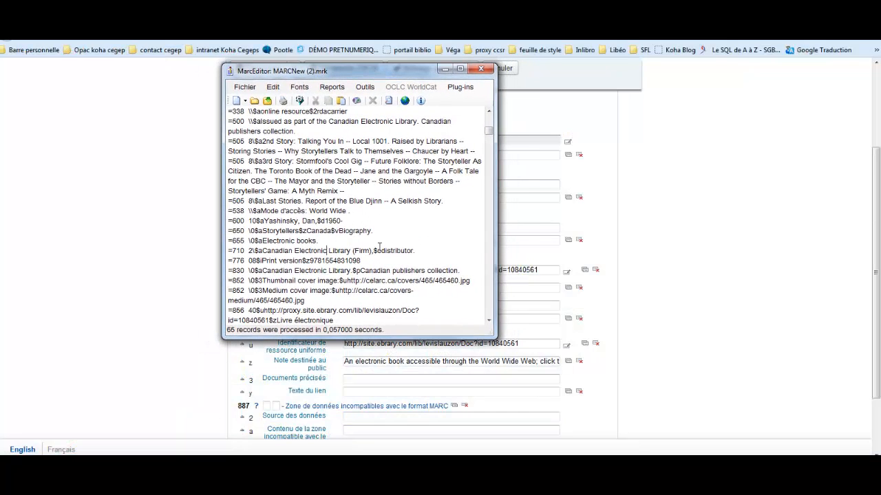
{"action": "scroll", "coordinate": [379, 246], "scroll_direction": "down", "scroll_amount": 1}
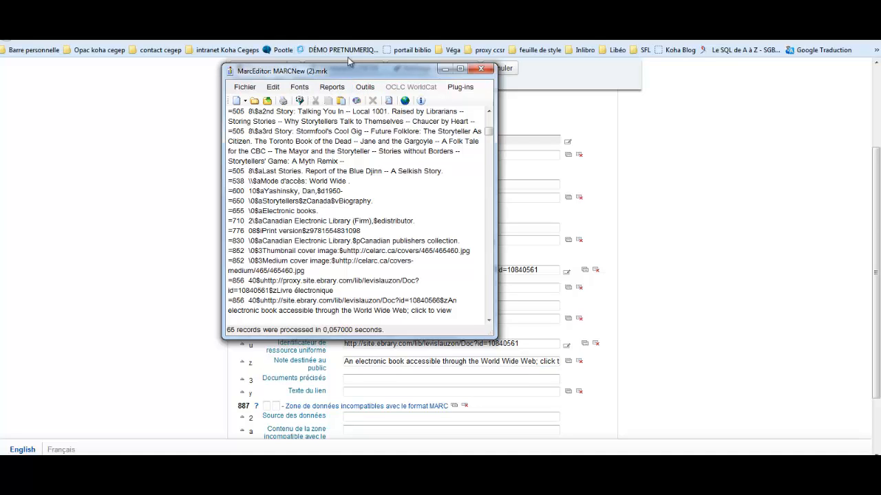
{"action": "left_click", "coordinate": [365, 90]}
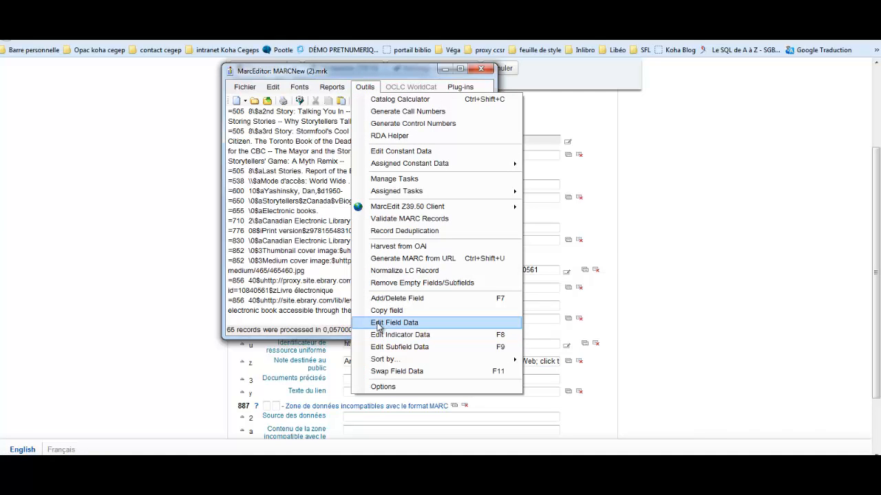
{"action": "left_click", "coordinate": [386, 299]}
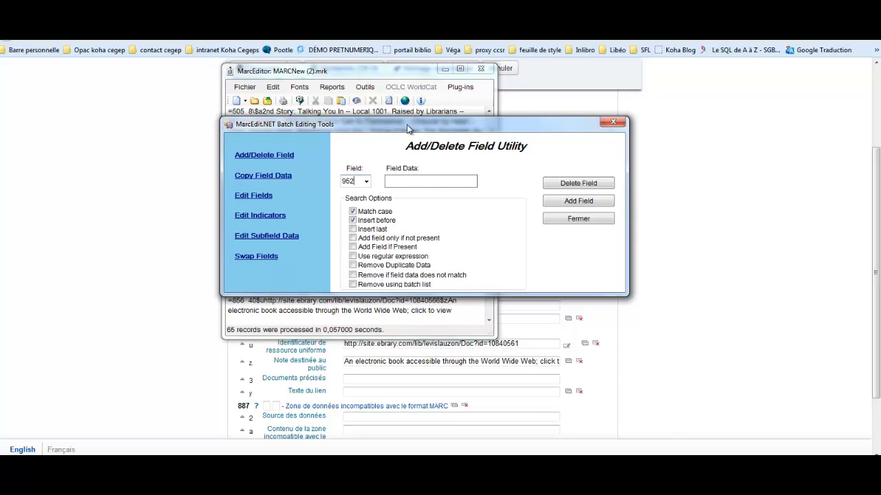
{"action": "left_click_drag", "start_coordinate": [403, 124], "coordinate": [316, 137]}
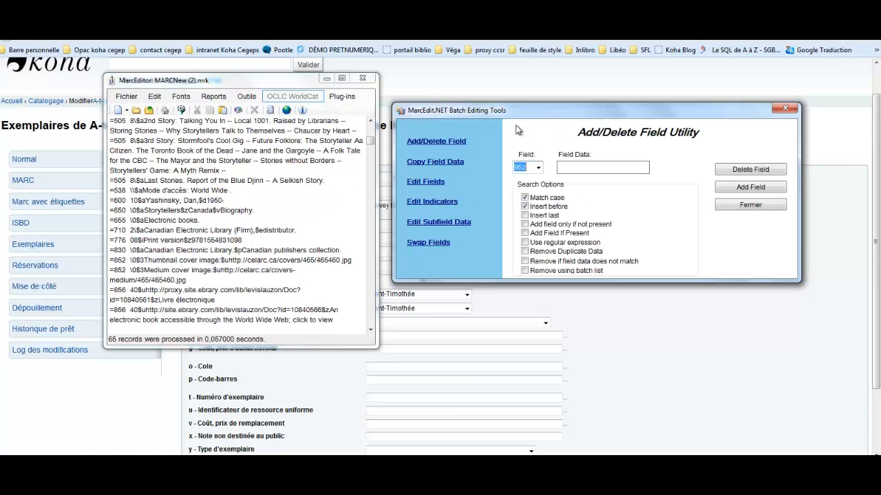
Arrange the MarcEditor and Add/Delete Field windows so the subfield labels of Koha's item form can be read.
{"action": "left_click", "coordinate": [574, 169]}
{"action": "left_click_drag", "start_coordinate": [240, 86], "coordinate": [157, 82]}
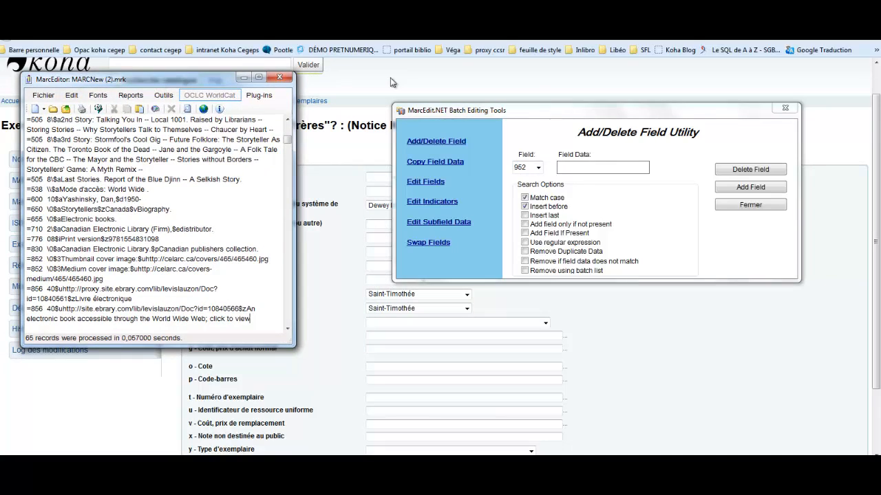
{"action": "left_click_drag", "start_coordinate": [596, 114], "coordinate": [616, 83]}
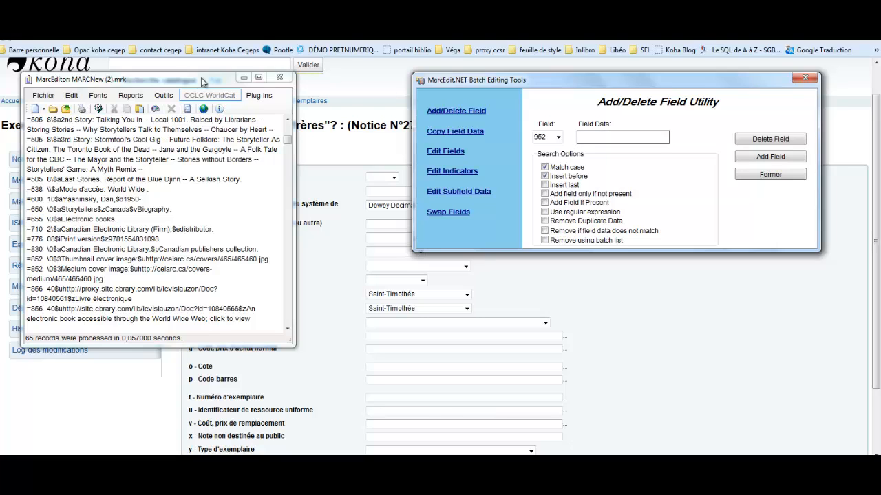
{"action": "left_click_drag", "start_coordinate": [205, 80], "coordinate": [206, 3]}
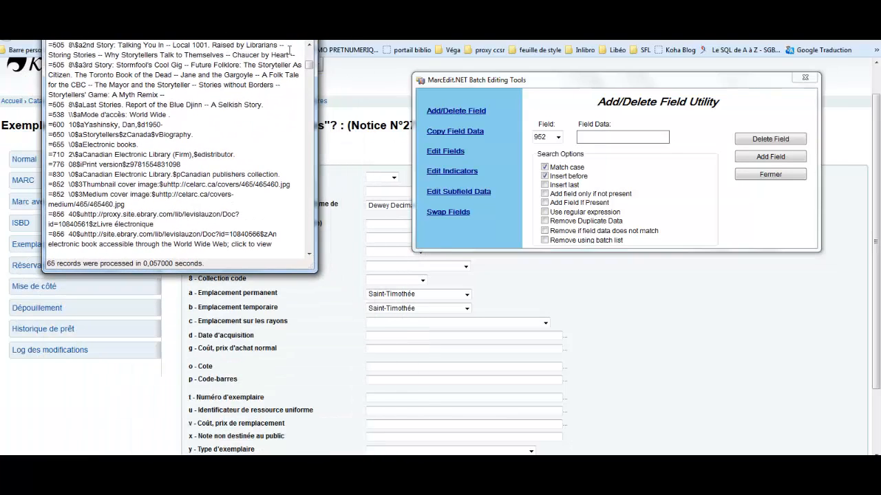
Start the 952 field data with $a and open the list of sites and groups in Koha's administration.
{"action": "left_click", "coordinate": [597, 137]}
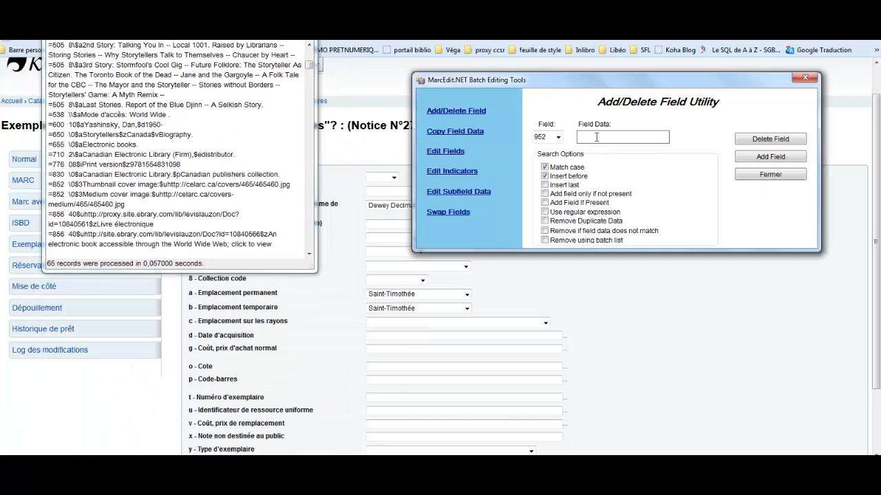
{"action": "type", "text": "$a"}
{"action": "left_click", "coordinate": [362, 103]}
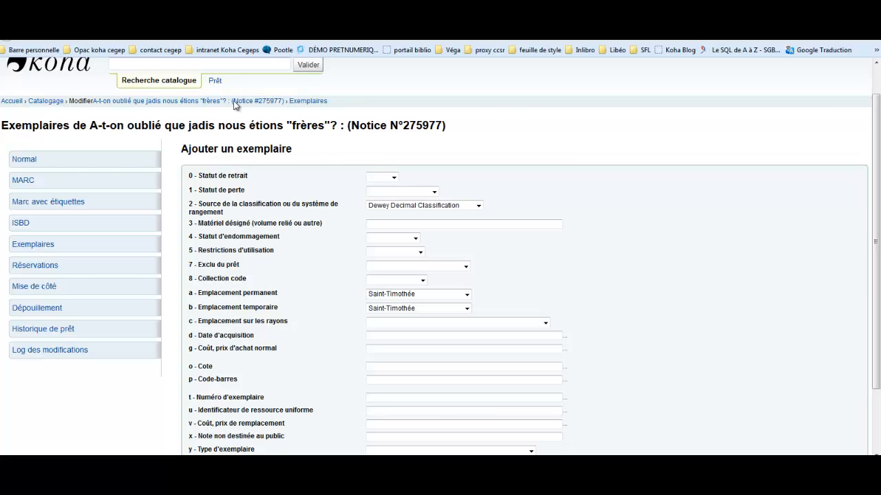
{"action": "scroll", "coordinate": [204, 66], "scroll_direction": "up", "scroll_amount": 1}
{"action": "left_click", "coordinate": [206, 65]}
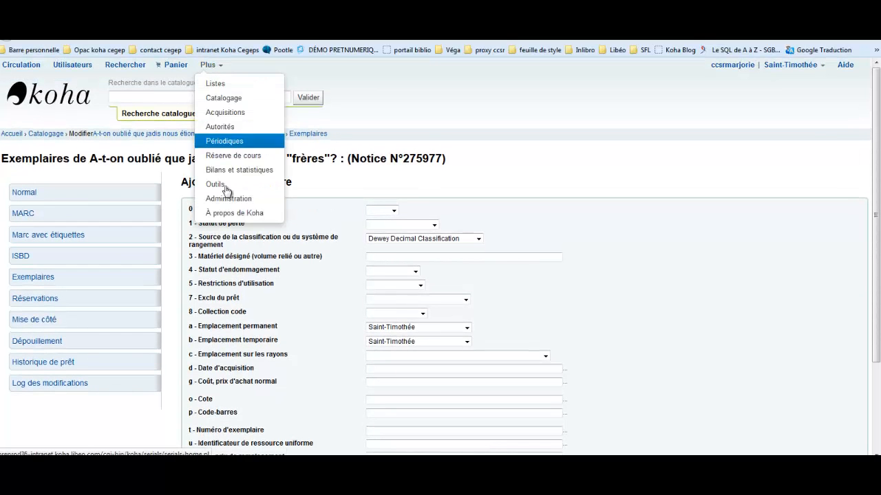
{"action": "left_click", "coordinate": [228, 196]}
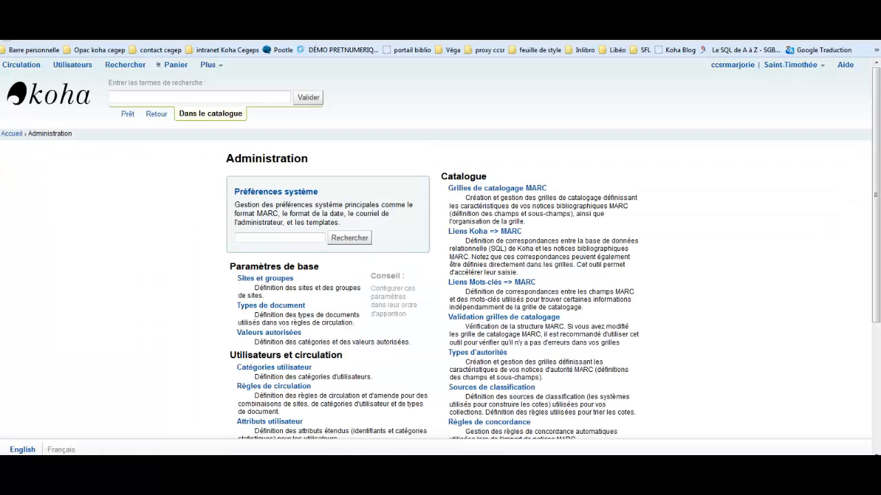
{"action": "left_click", "coordinate": [280, 282]}
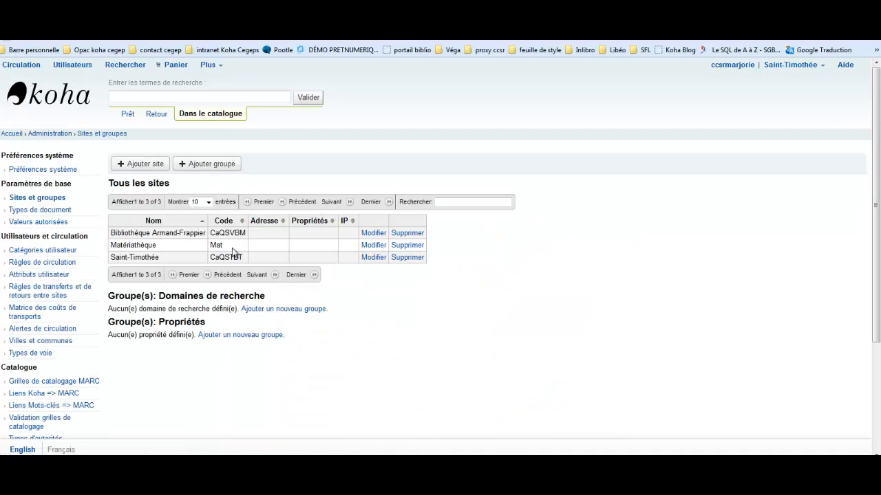
Copy the Matériathèque site code into the 952 field data for both location subfields, giving $aMat$bMat.
{"action": "left_click_drag", "start_coordinate": [223, 246], "coordinate": [211, 248]}
{"action": "key", "text": "ctrl+c"}
{"action": "mouse_move", "coordinate": [289, 452]}
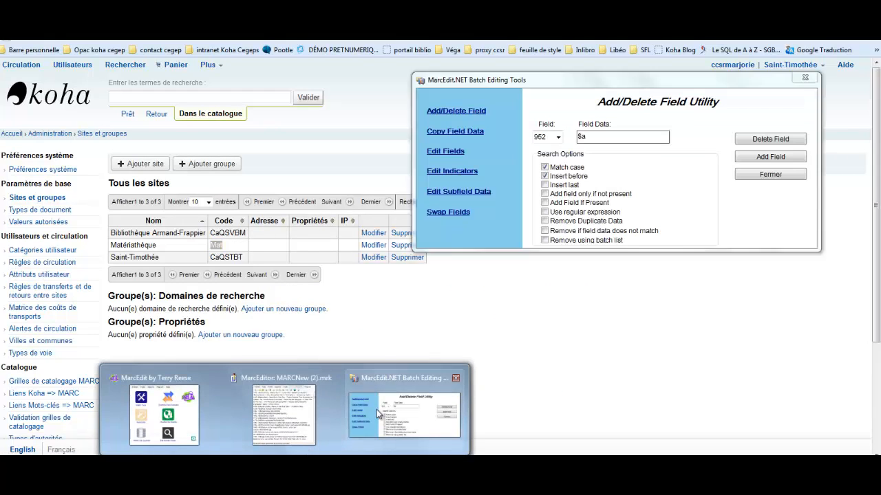
{"action": "left_click", "coordinate": [376, 410]}
{"action": "key", "text": "ctrl+v"}
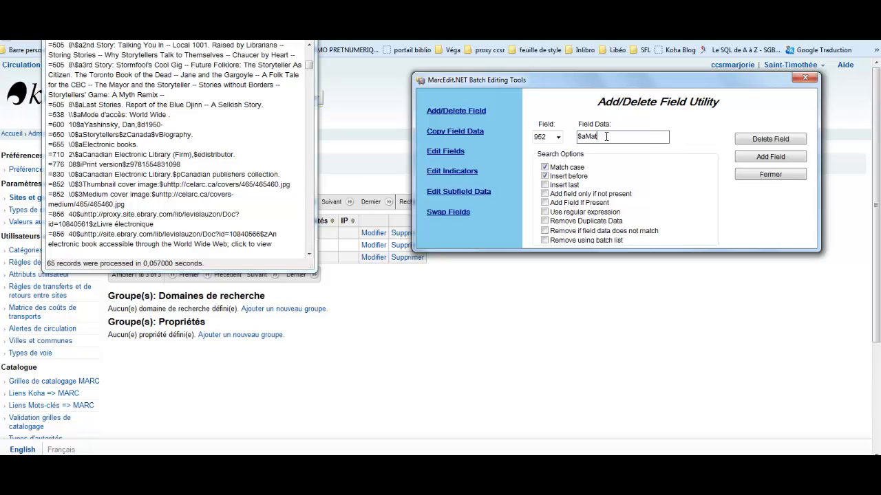
{"action": "type", "text": "$bMat"}
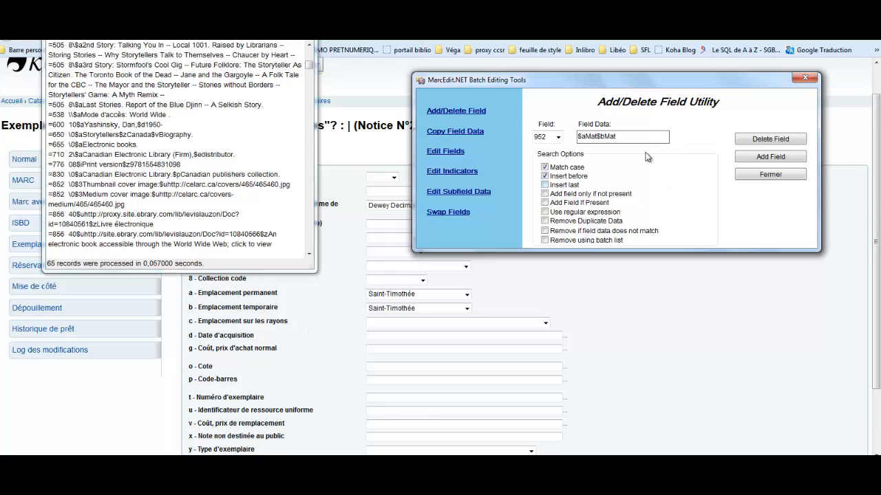
Append subfield $c to the field data and display Koha's authorised values for the LOC category.
{"action": "type", "text": "$"}
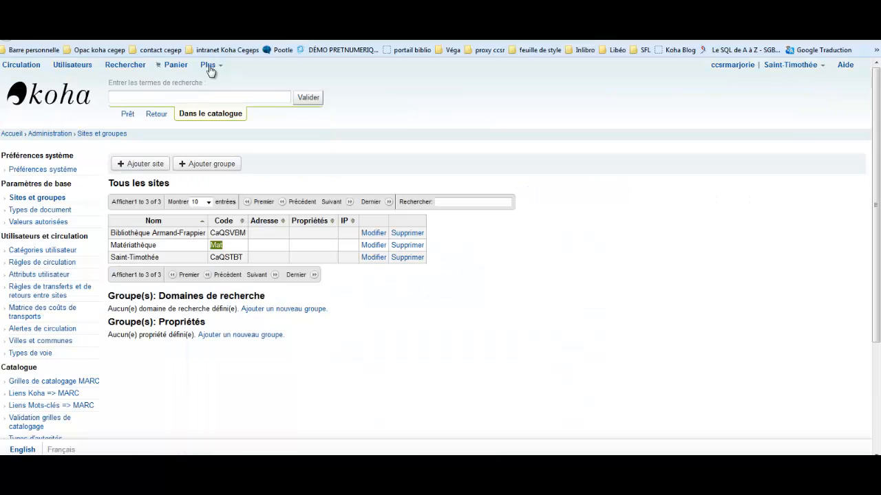
{"action": "left_click", "coordinate": [209, 67]}
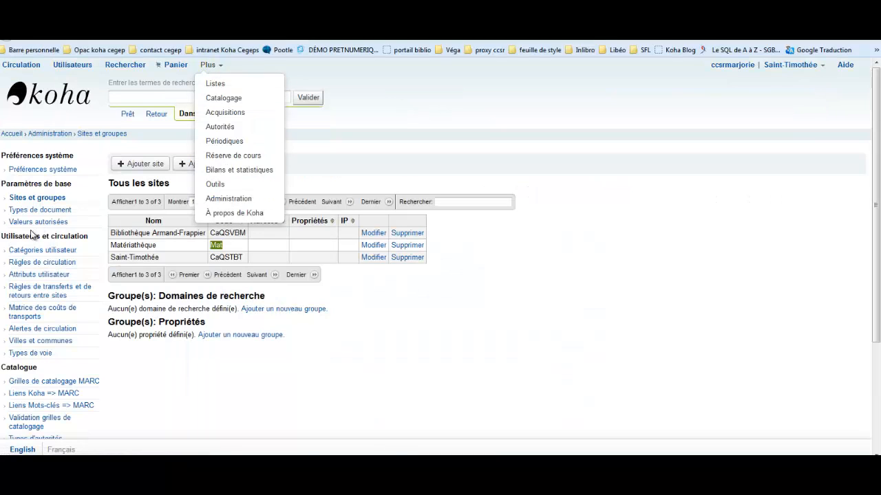
{"action": "left_click", "coordinate": [230, 201]}
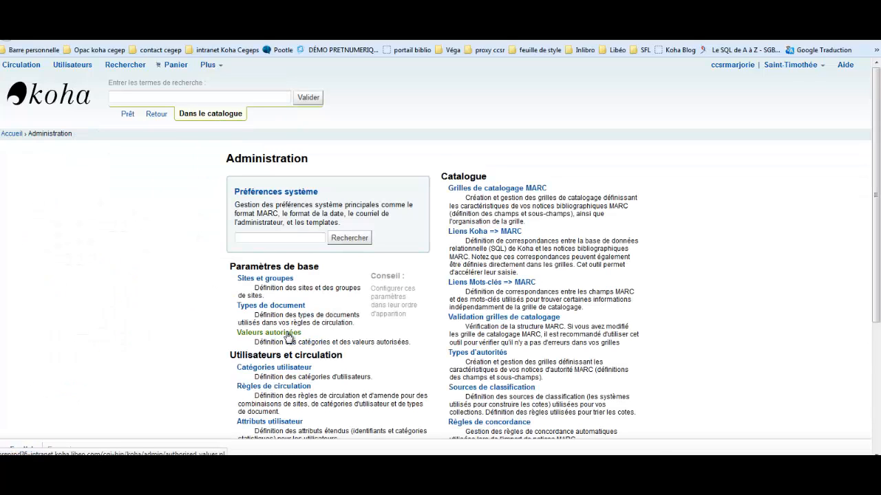
{"action": "left_click", "coordinate": [288, 336]}
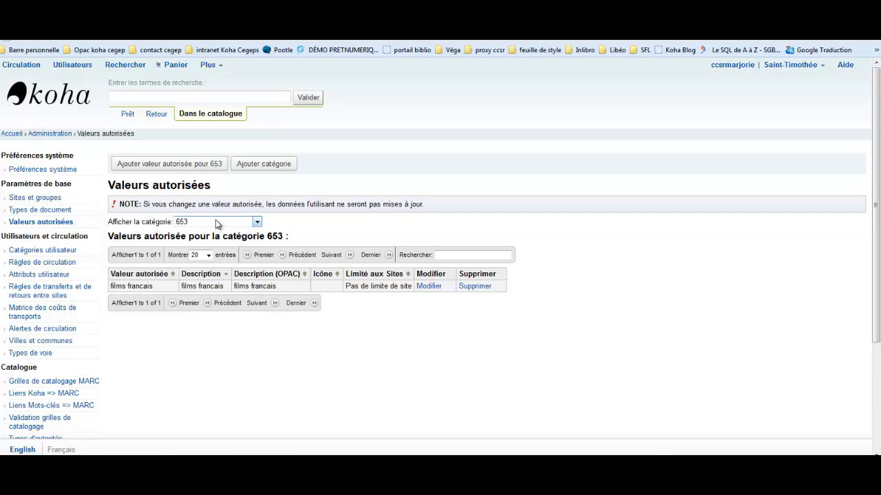
{"action": "left_click", "coordinate": [215, 221]}
{"action": "left_click", "coordinate": [194, 313]}
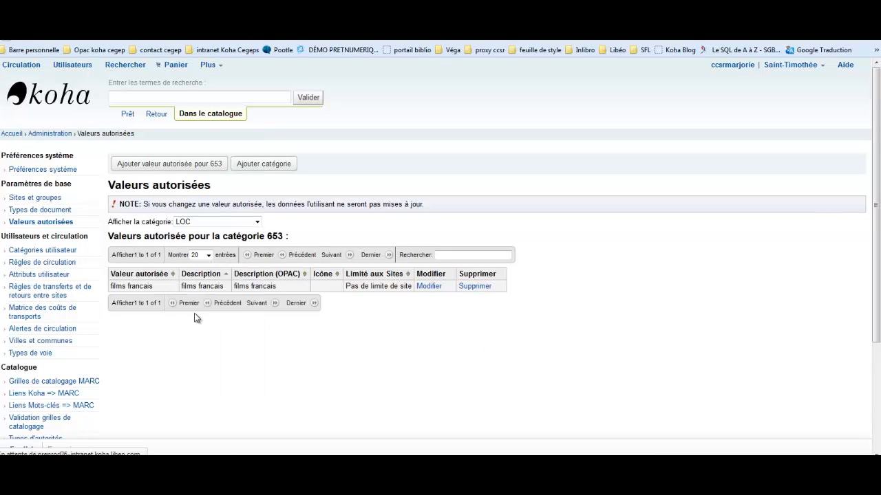
{"action": "scroll", "coordinate": [323, 287], "scroll_direction": "down", "scroll_amount": 2}
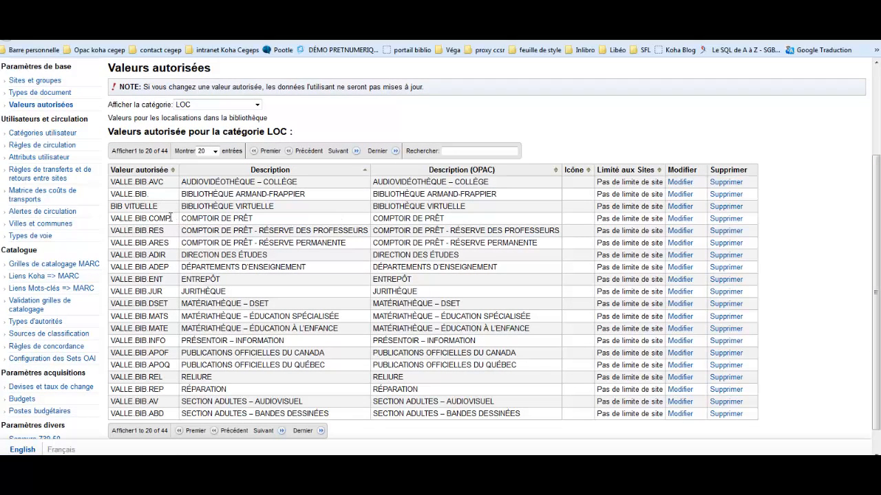
Copy the Comptoir de prêt code VALLE.BIB.COMP into the field data as the value of subfield $c.
{"action": "left_click_drag", "start_coordinate": [171, 218], "coordinate": [112, 222]}
{"action": "key", "text": "ctrl+c"}
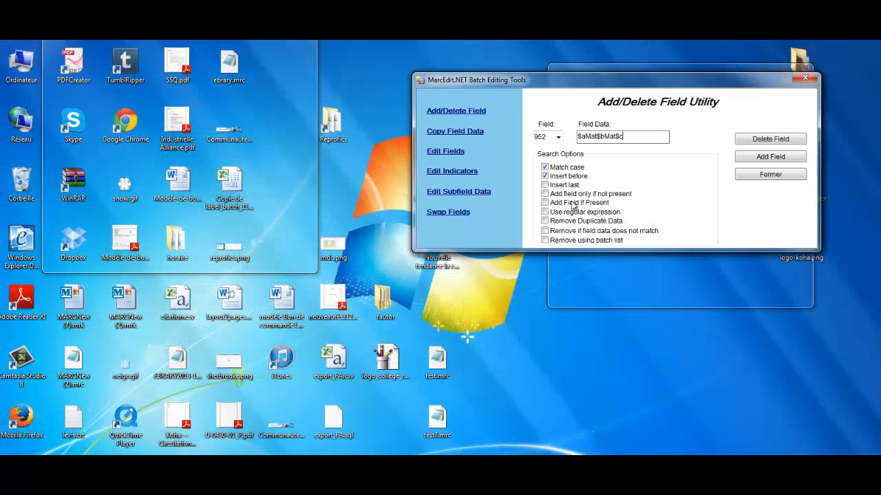
{"action": "left_click", "coordinate": [284, 413]}
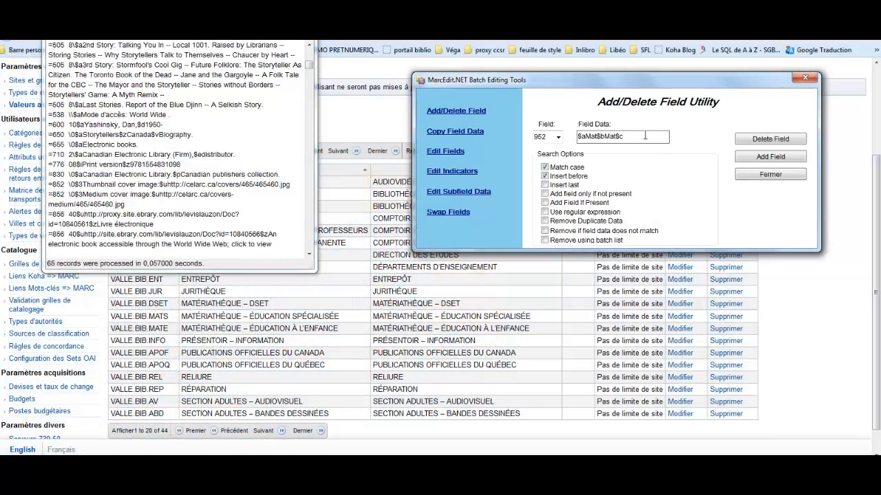
{"action": "key", "text": "ctrl+v"}
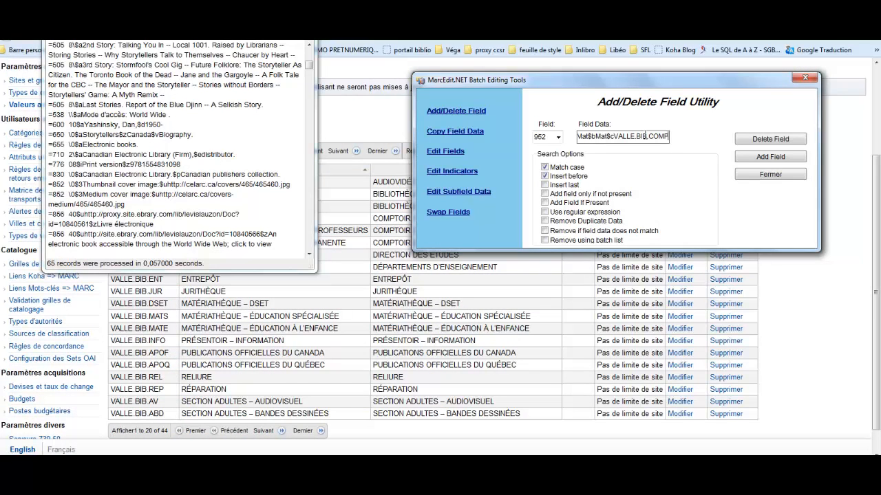
Append subfield $7 with -5, the Téléchargement en ligne code from Koha's NOT_LOAN authorised values.
{"action": "type", "text": "$"}
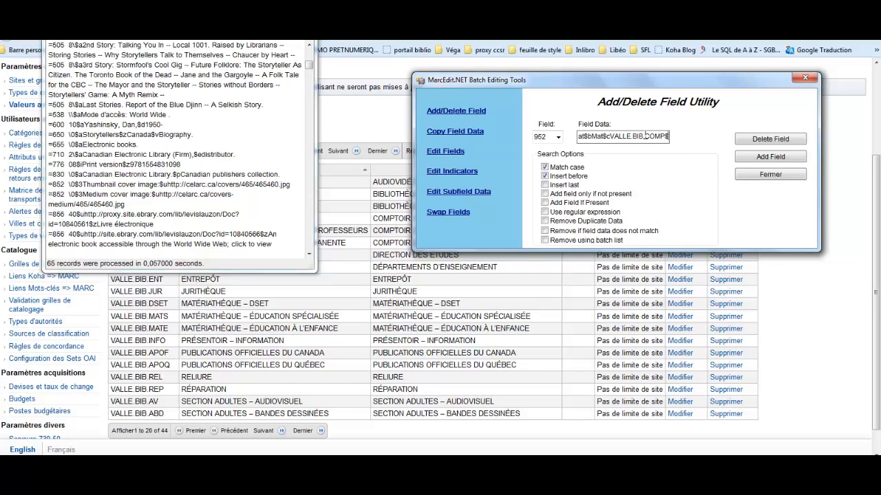
{"action": "type", "text": "7"}
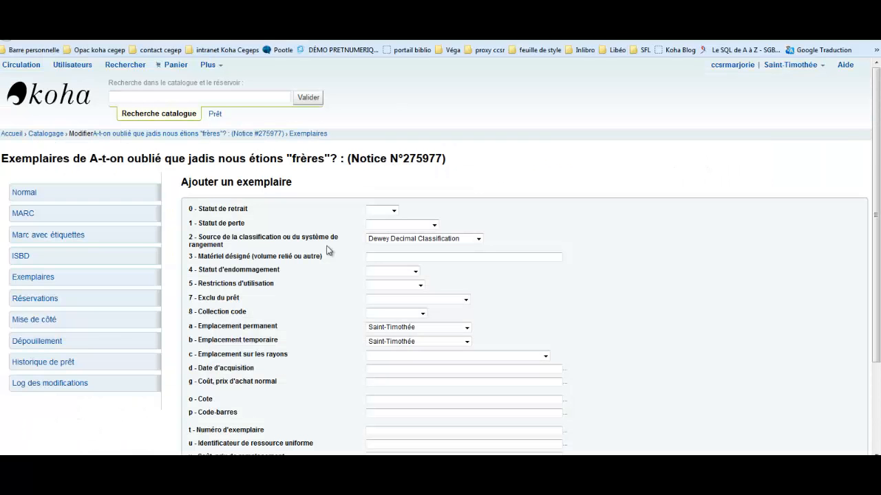
{"action": "scroll", "coordinate": [335, 307], "scroll_direction": "down", "scroll_amount": 3}
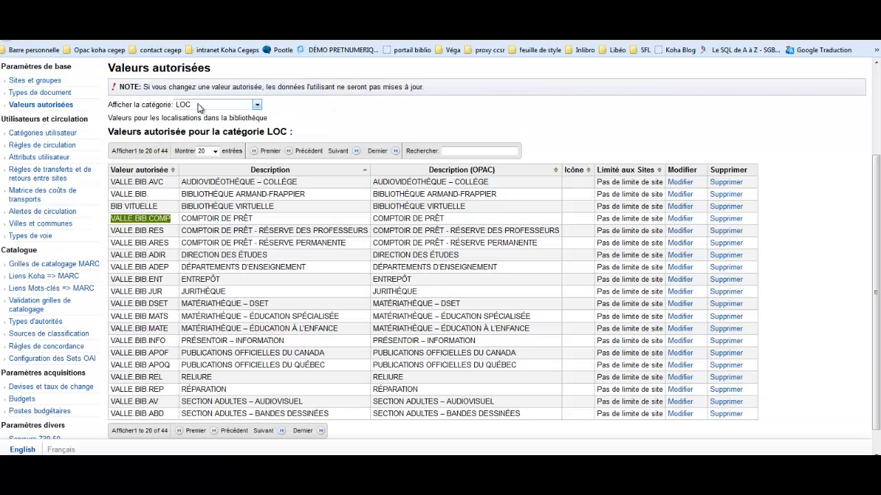
{"action": "left_click", "coordinate": [195, 107]}
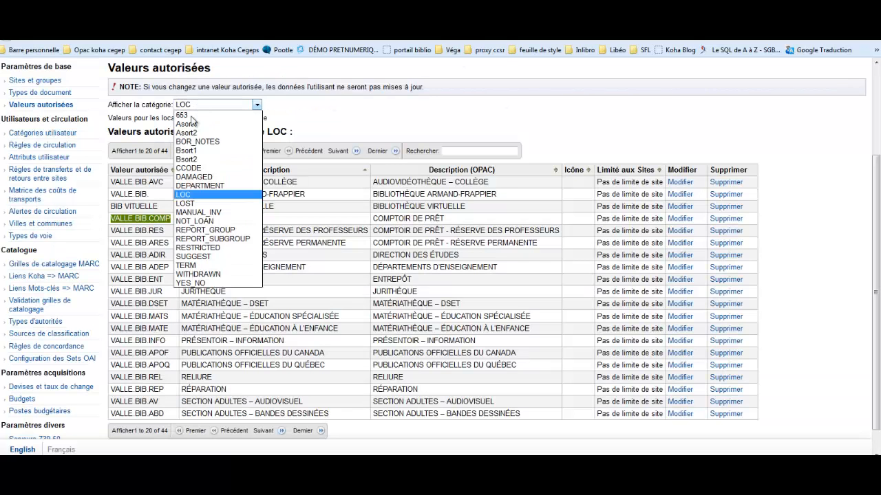
{"action": "left_click", "coordinate": [193, 222]}
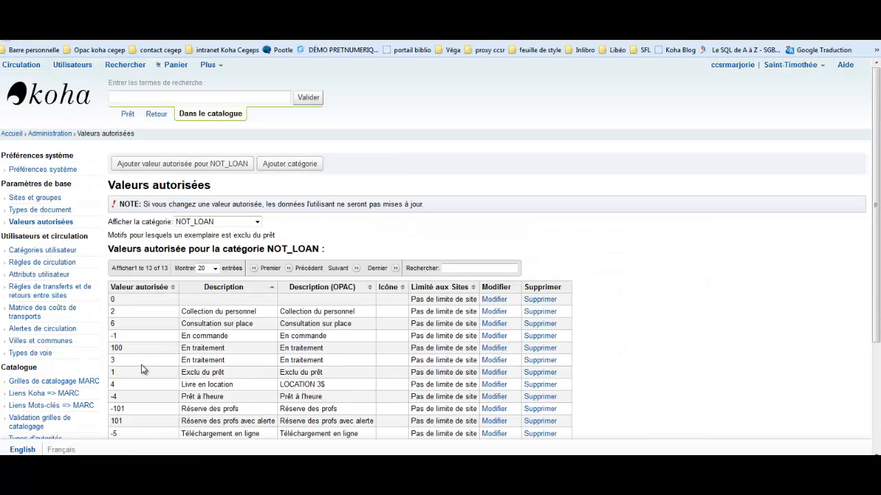
{"action": "scroll", "coordinate": [138, 364], "scroll_direction": "down", "scroll_amount": 2}
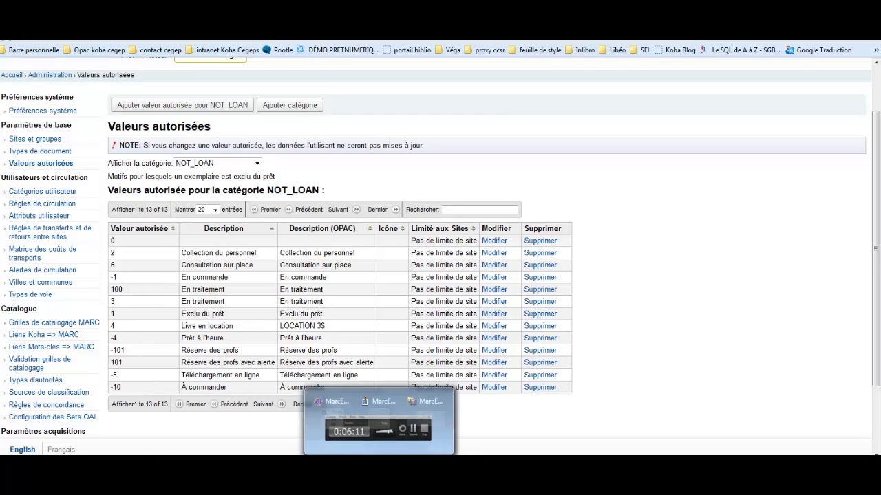
{"action": "left_click", "coordinate": [413, 426]}
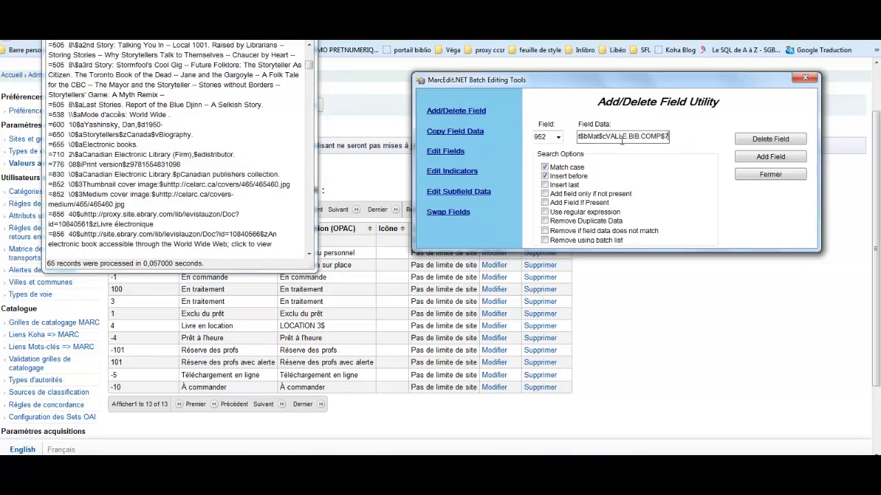
{"action": "type", "text": "-5$"}
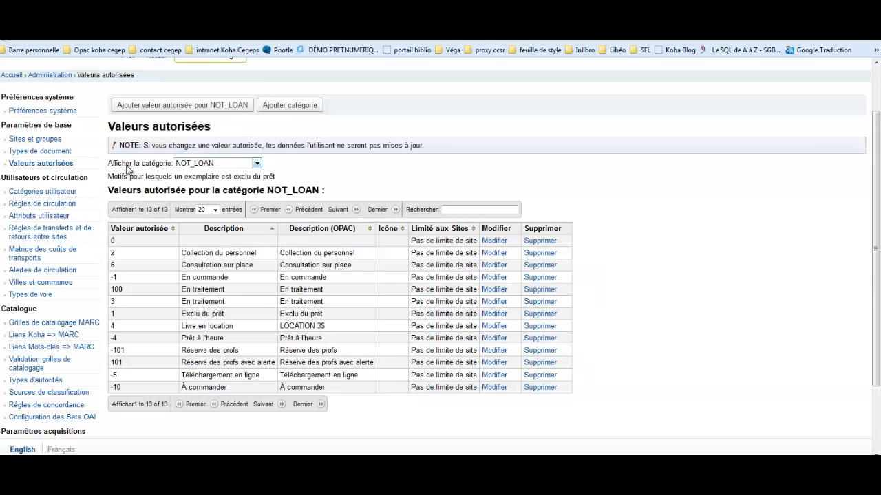
Look up Koha's item types and append $yBIO, the Biographie code, to the 952 field data.
{"action": "left_click", "coordinate": [217, 165]}
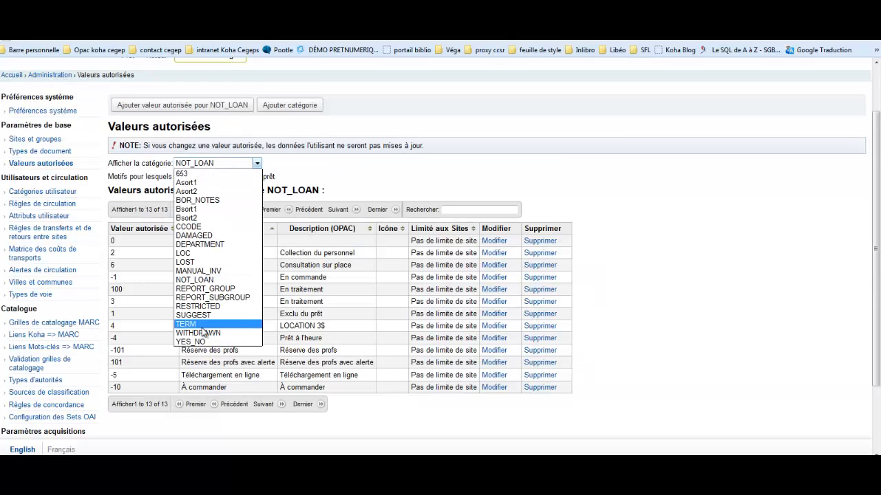
{"action": "left_click", "coordinate": [57, 156]}
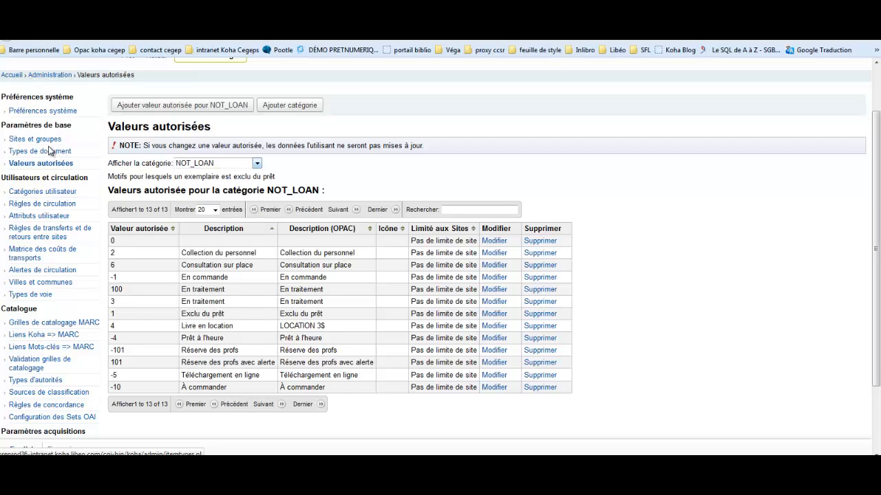
{"action": "left_click", "coordinate": [48, 154]}
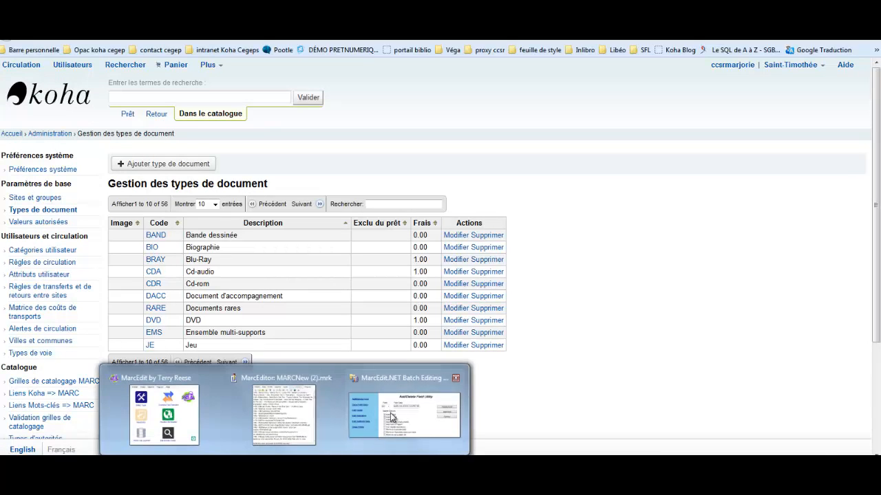
{"action": "left_click", "coordinate": [398, 417]}
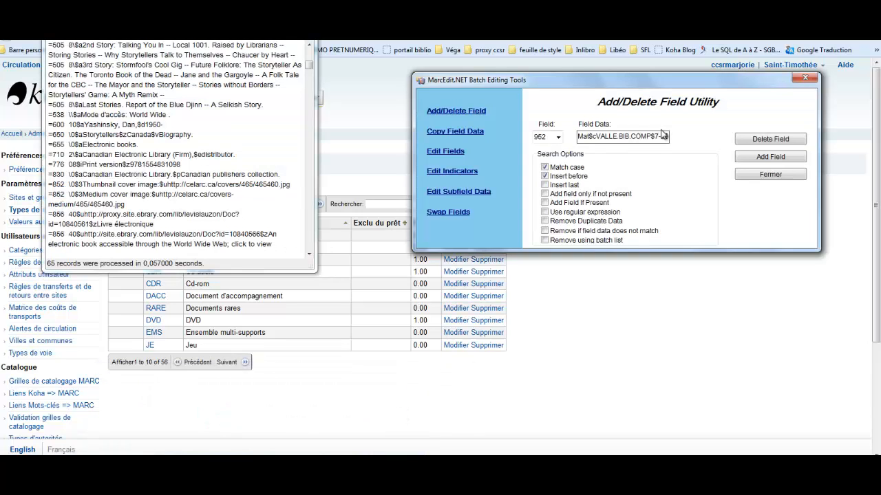
{"action": "type", "text": "5$yBIO"}
Review the completed field data and add the 952 field $aMat$bMat$cVALLE.BIB.COMP$7-5$yBIO to the records.
{"action": "left_click_drag", "start_coordinate": [665, 137], "coordinate": [571, 135]}
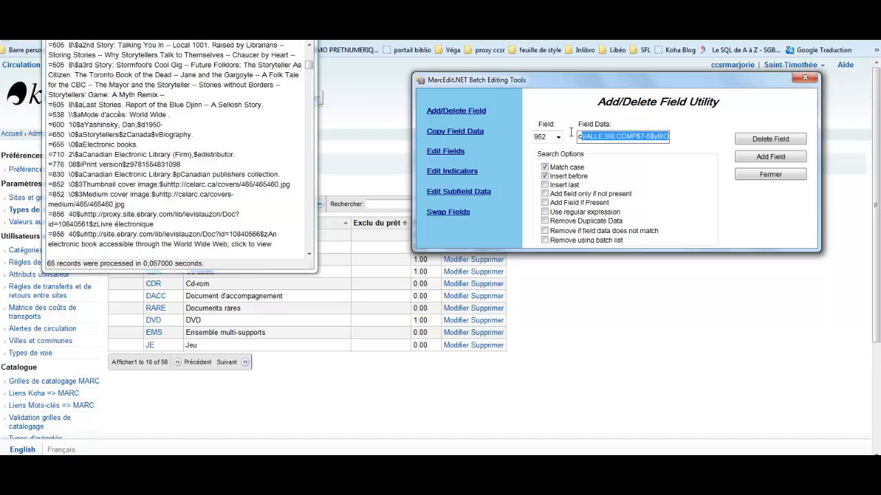
{"action": "left_click", "coordinate": [628, 137]}
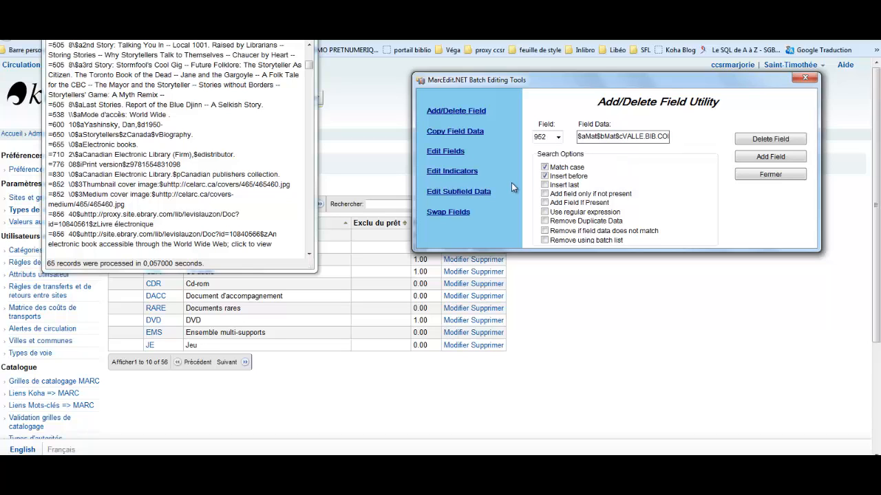
{"action": "left_click", "coordinate": [776, 161]}
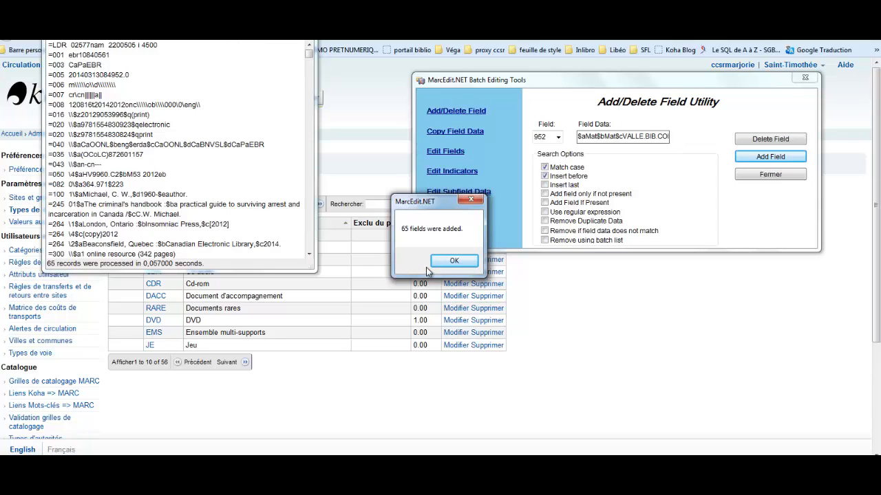
{"action": "left_click", "coordinate": [452, 261]}
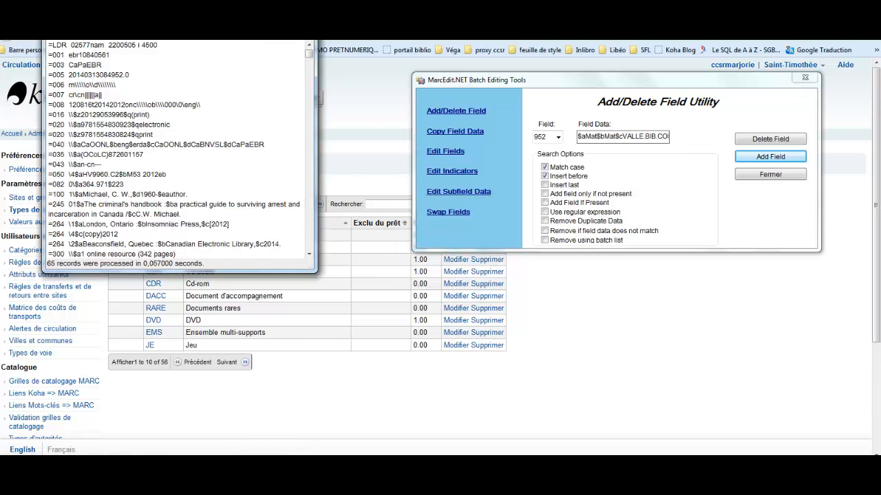
Bring the MarcEditor window fully into view and check the 952 field at the end of the first record.
{"action": "left_click_drag", "start_coordinate": [316, 30], "coordinate": [254, 41]}
{"action": "left_click", "coordinate": [250, 230]}
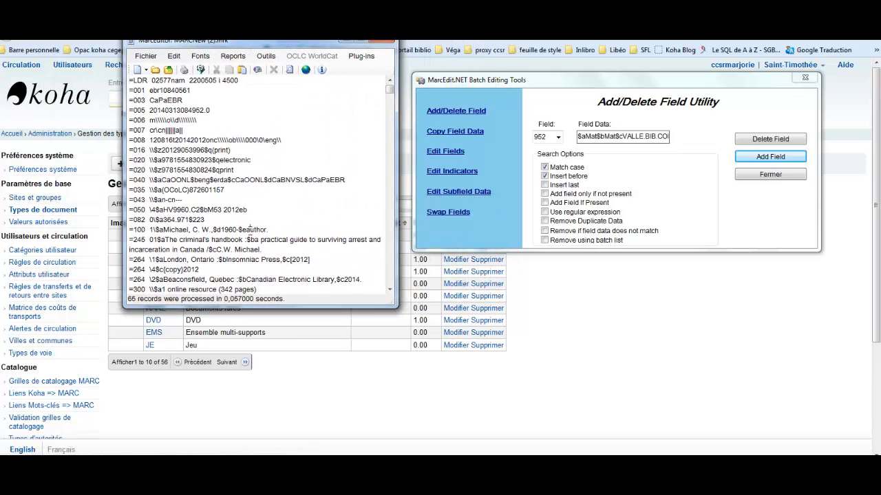
{"action": "scroll", "coordinate": [251, 231], "scroll_direction": "down", "scroll_amount": 4}
{"action": "scroll", "coordinate": [250, 230], "scroll_direction": "down", "scroll_amount": 10}
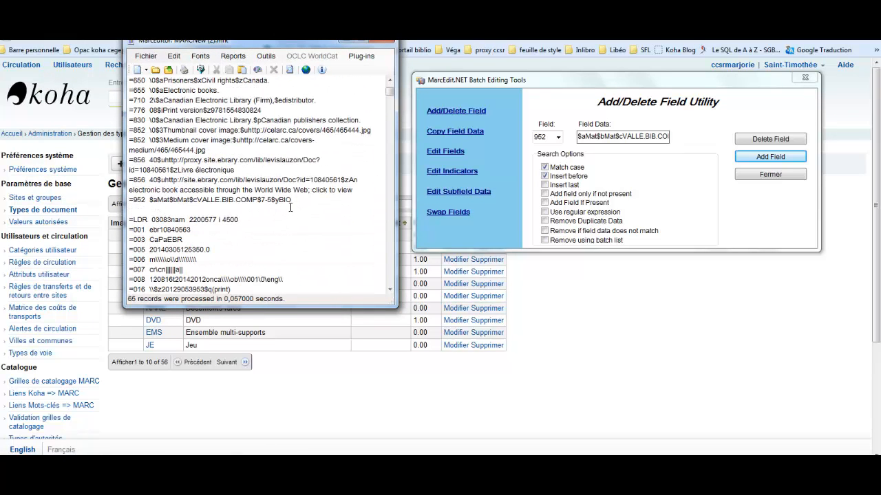
Enable Compile Records as MARC8 in the MarcEditor properties and apply the setting.
{"action": "left_click", "coordinate": [147, 56]}
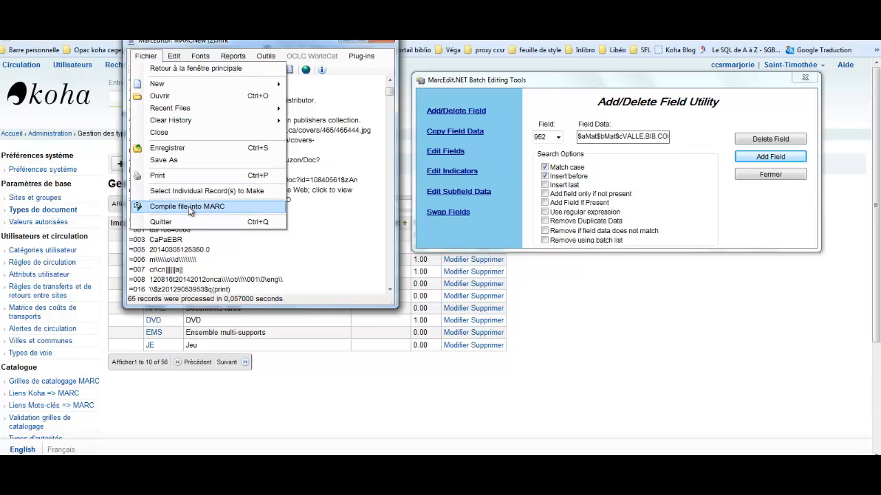
{"action": "mouse_move", "coordinate": [266, 56]}
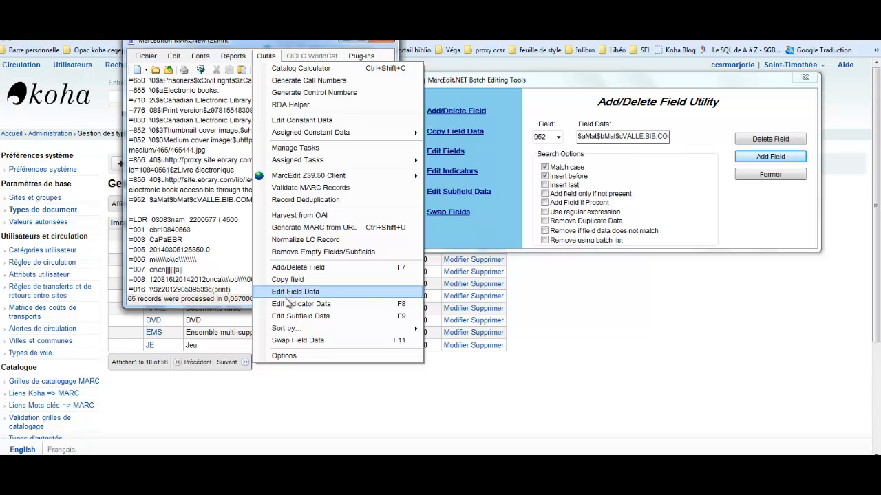
{"action": "left_click", "coordinate": [298, 356]}
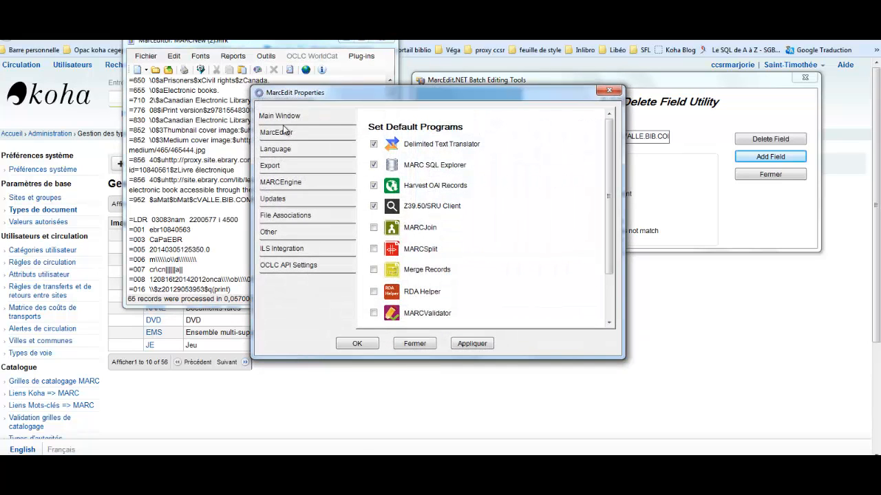
{"action": "left_click", "coordinate": [282, 136]}
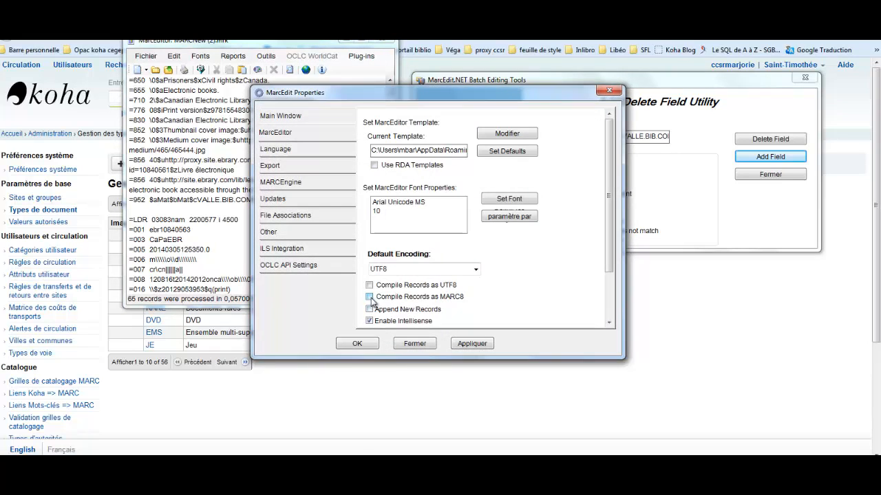
{"action": "left_click", "coordinate": [369, 297]}
{"action": "left_click", "coordinate": [472, 344]}
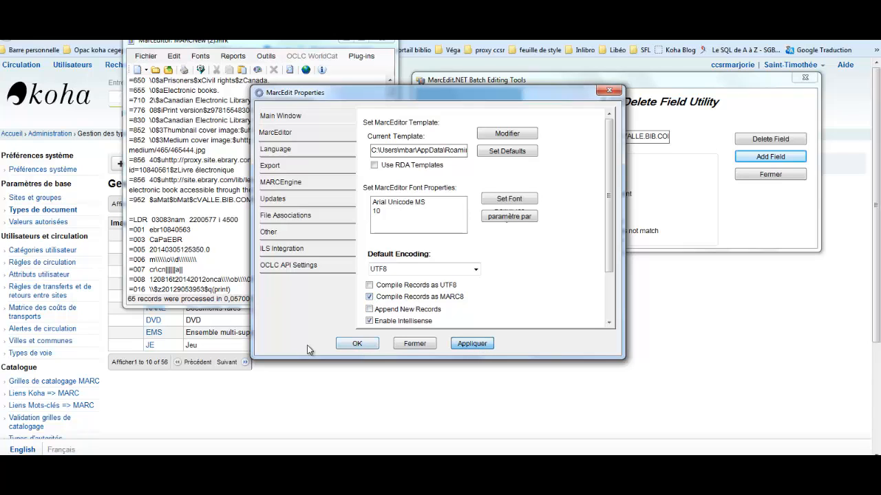
{"action": "left_click", "coordinate": [356, 344]}
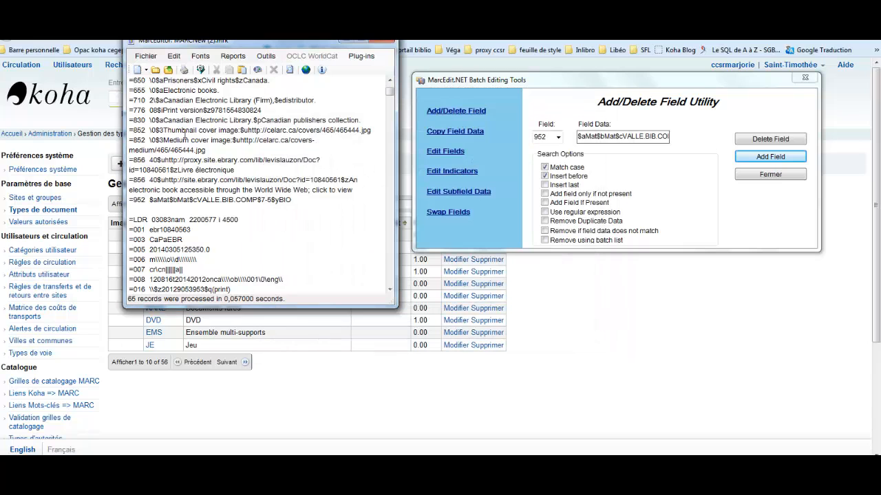
Compile the edited records into MARC, overwriting ebrary.mrc on the desktop as a MARC-8 file.
{"action": "left_click", "coordinate": [147, 59]}
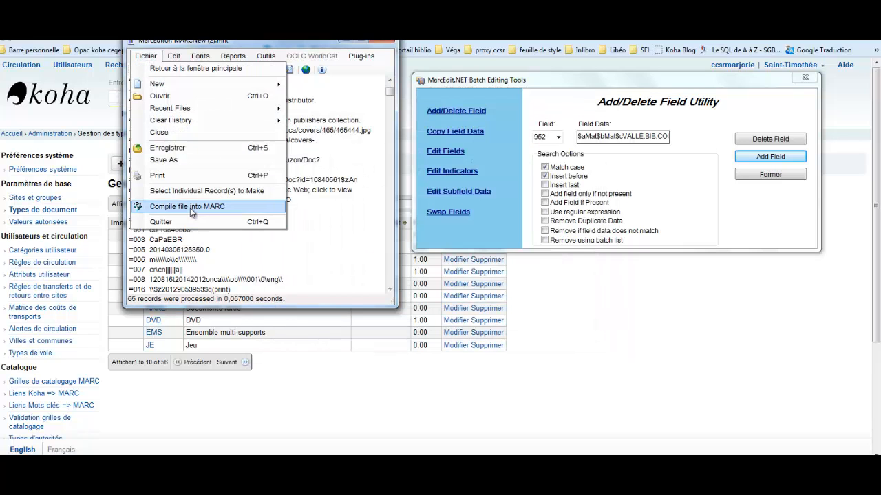
{"action": "left_click", "coordinate": [190, 208]}
{"action": "left_click", "coordinate": [326, 119]}
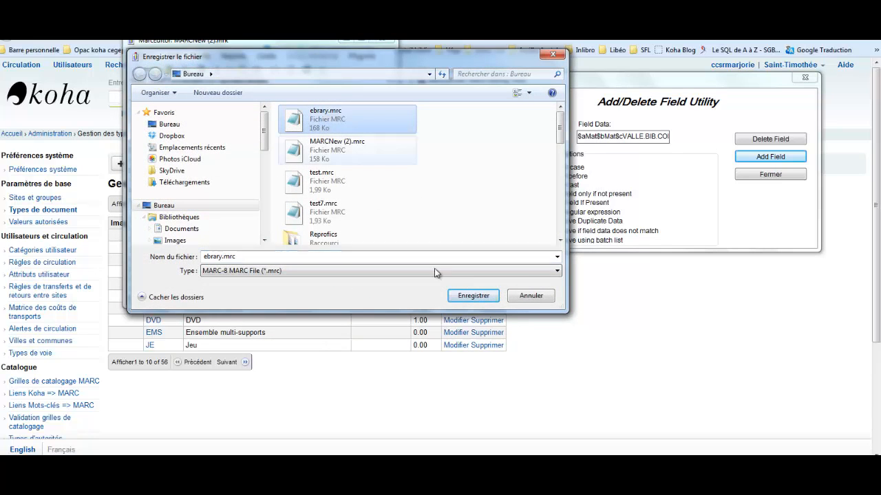
{"action": "left_click", "coordinate": [471, 295]}
{"action": "left_click", "coordinate": [468, 231]}
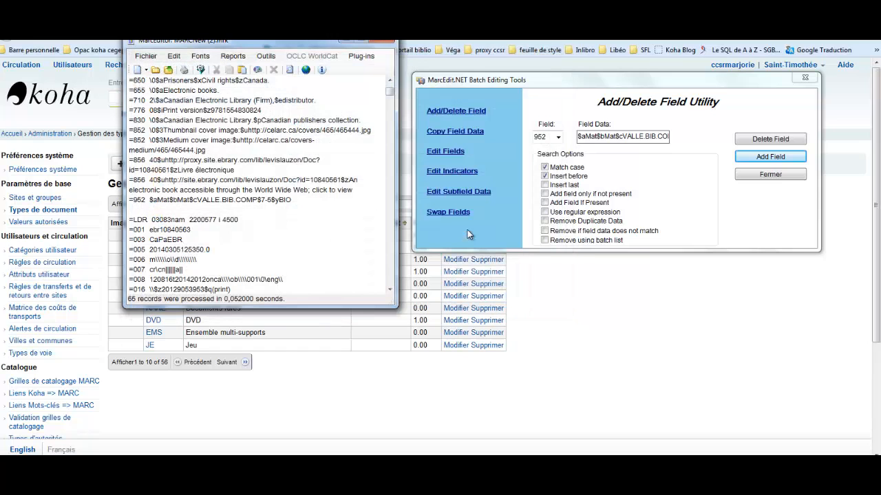
Switch to Koha and upload ebrary.mrc from the desktop through the tool for staging records in the reservoir.
{"action": "left_click", "coordinate": [640, 314]}
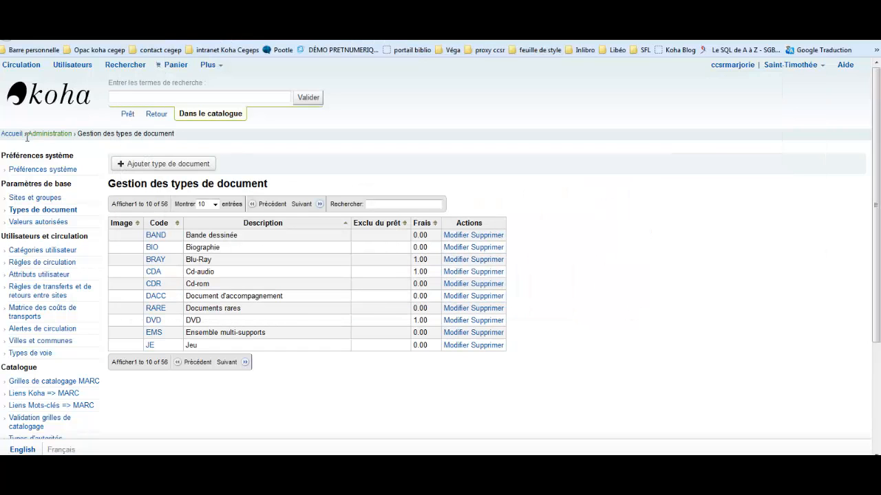
{"action": "left_click", "coordinate": [208, 65]}
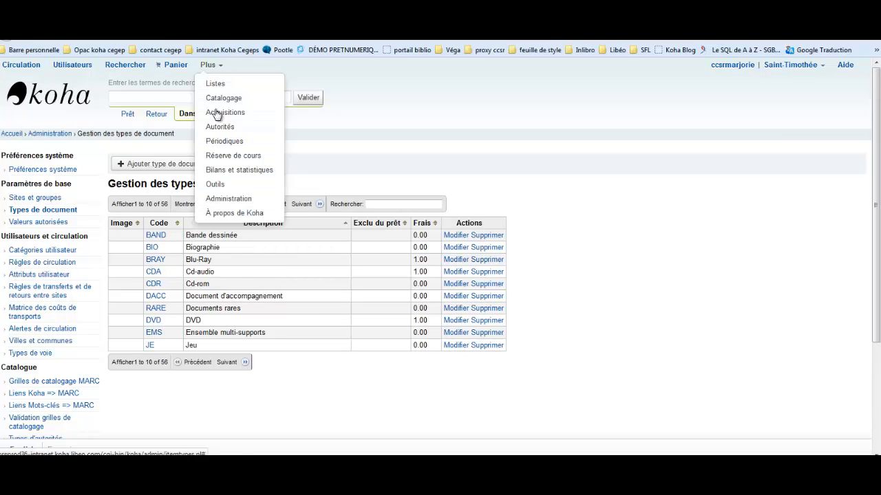
{"action": "left_click", "coordinate": [219, 183]}
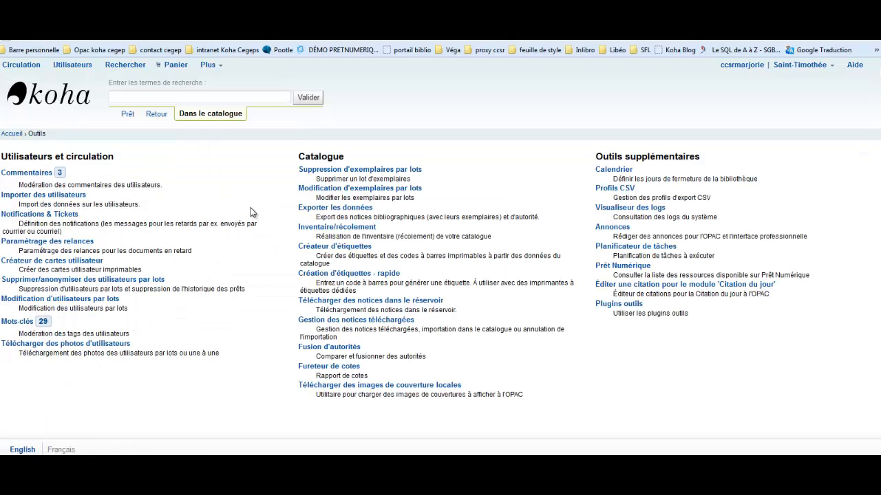
{"action": "left_click", "coordinate": [331, 305]}
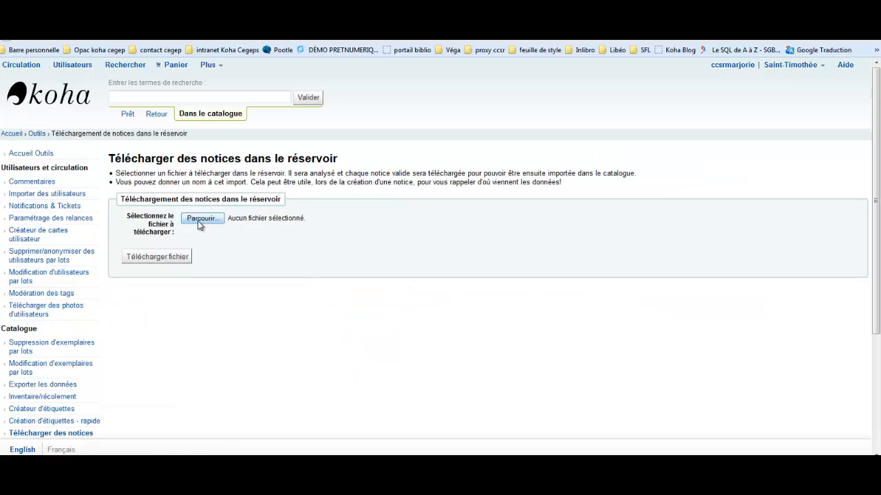
{"action": "left_click", "coordinate": [201, 219]}
{"action": "left_click", "coordinate": [151, 96]}
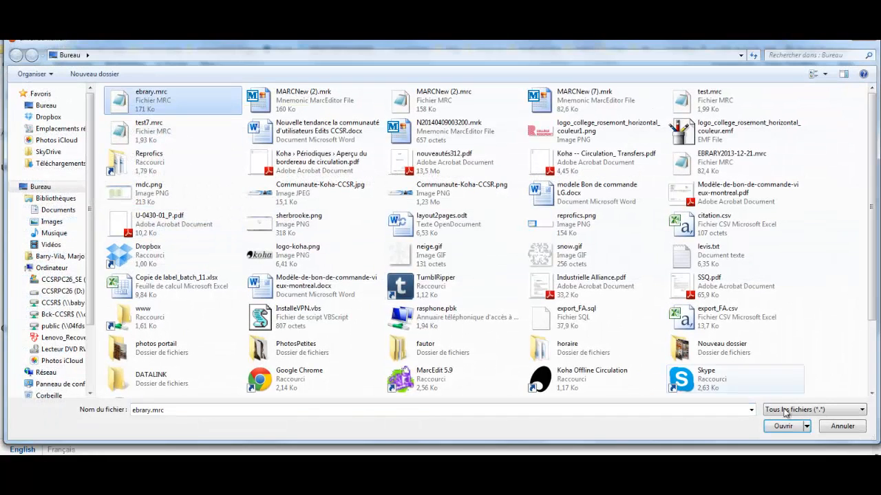
{"action": "left_click", "coordinate": [782, 426]}
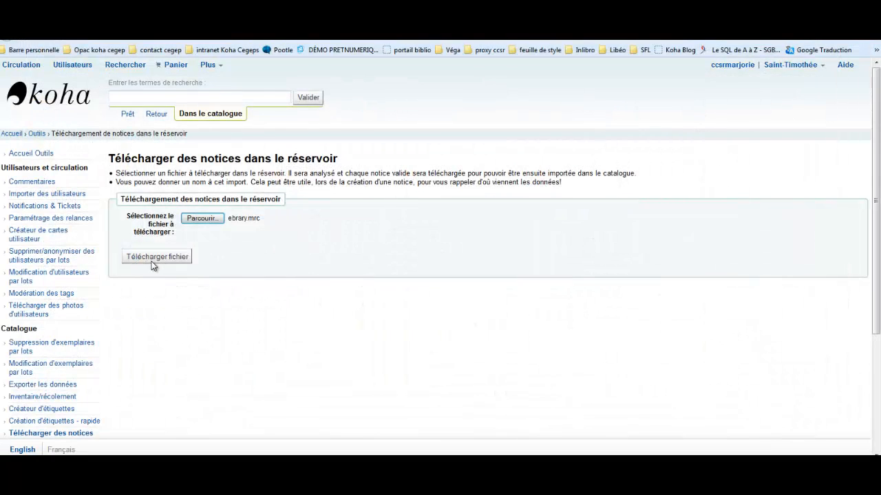
{"action": "left_click", "coordinate": [153, 261]}
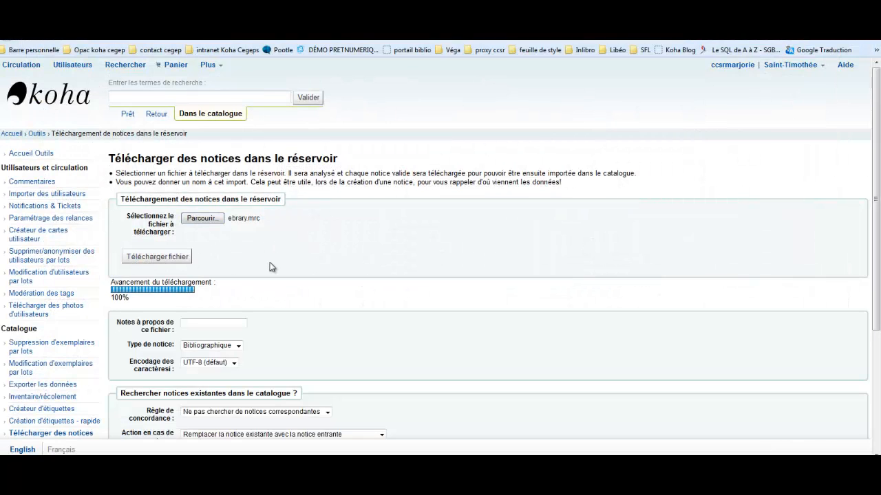
Set the file's character encoding to MARC 8 and stage its records in the reservoir.
{"action": "scroll", "coordinate": [269, 267], "scroll_direction": "down", "scroll_amount": 3}
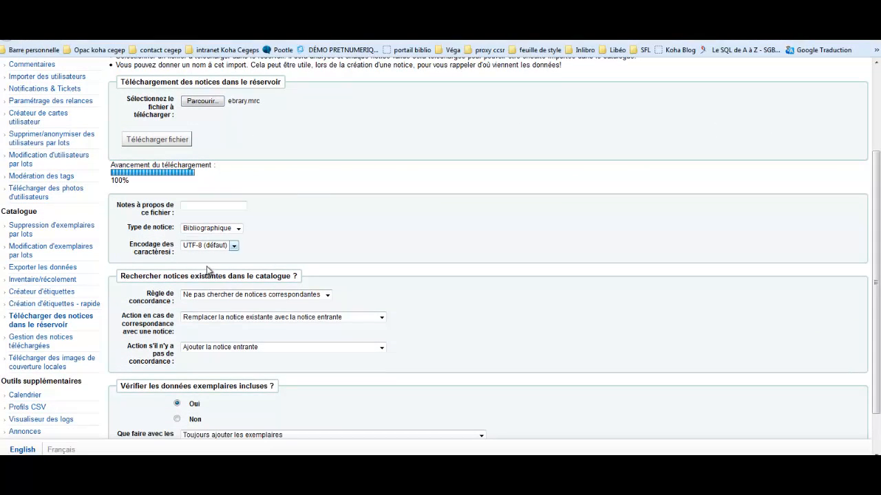
{"action": "left_click", "coordinate": [212, 248]}
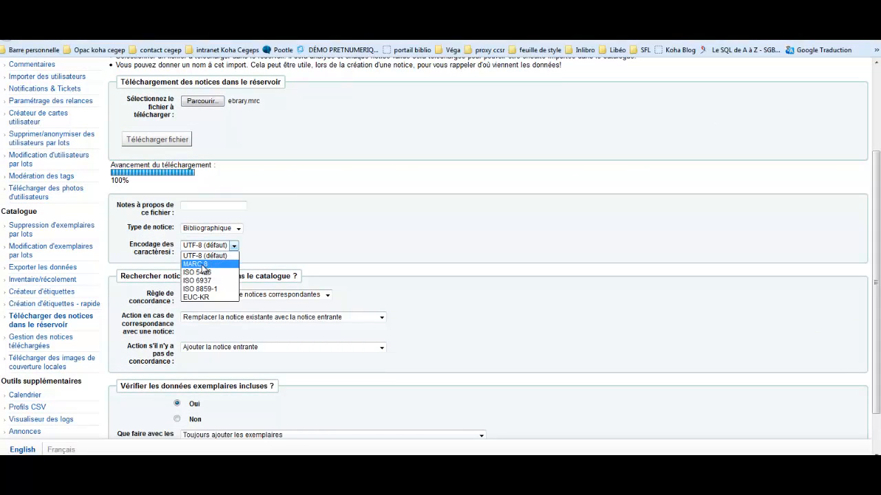
{"action": "left_click", "coordinate": [199, 265]}
{"action": "scroll", "coordinate": [316, 248], "scroll_direction": "down", "scroll_amount": 1}
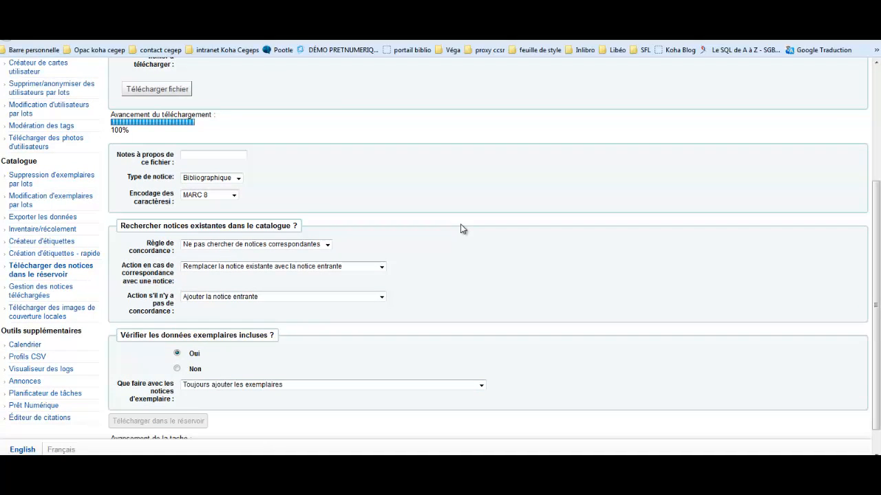
{"action": "scroll", "coordinate": [461, 228], "scroll_direction": "down", "scroll_amount": 1}
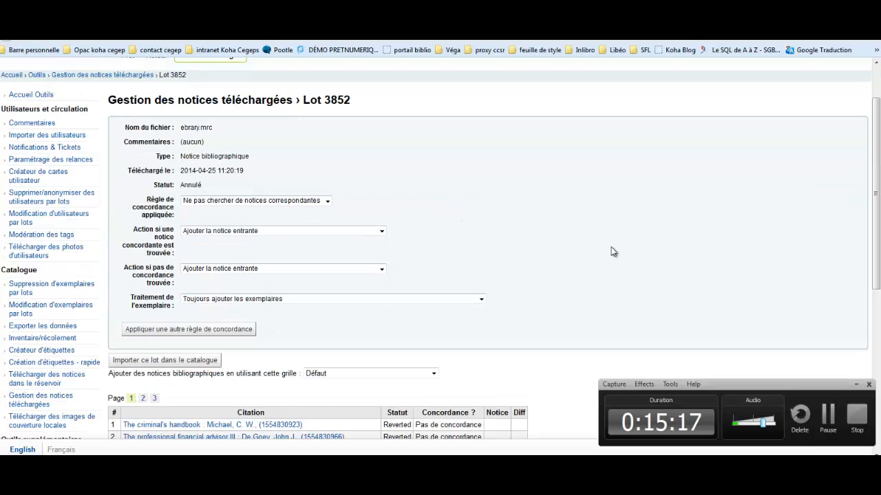
Import the staged ebrary.mrc batch into the catalogue using the Défaut framework and review the import summary.
{"action": "scroll", "coordinate": [493, 253], "scroll_direction": "down", "scroll_amount": 3}
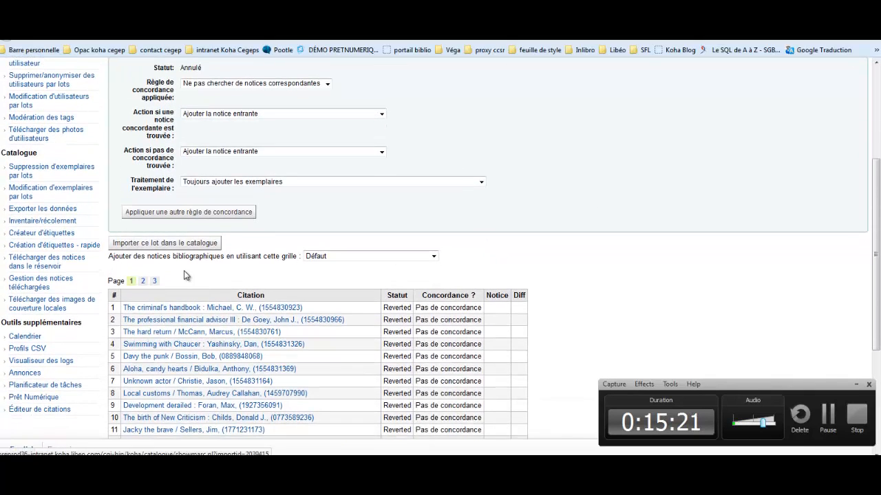
{"action": "left_click", "coordinate": [164, 247]}
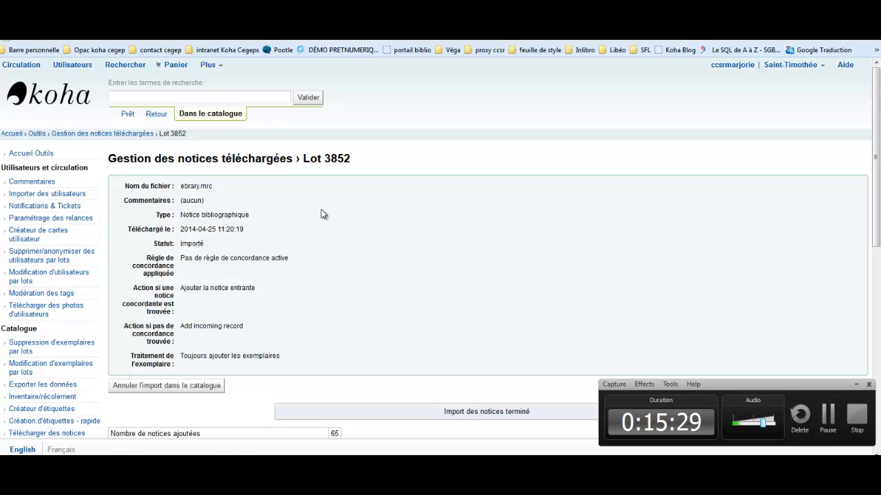
{"action": "scroll", "coordinate": [468, 236], "scroll_direction": "down", "scroll_amount": 3}
{"action": "scroll", "coordinate": [468, 236], "scroll_direction": "down", "scroll_amount": 1}
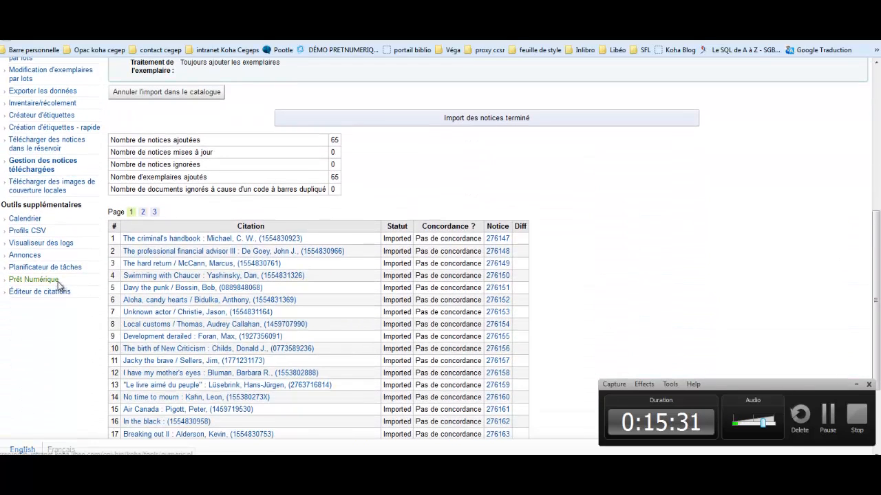
Open the first imported record, The criminal's handbook, and check its item's document type, location, home library and status.
{"action": "left_click", "coordinate": [498, 241]}
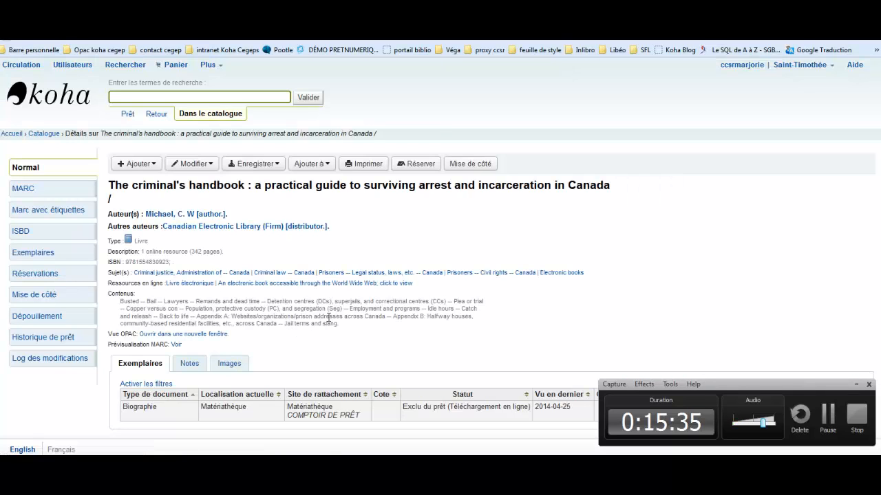
{"action": "left_click", "coordinate": [869, 385]}
{"action": "left_click", "coordinate": [857, 385]}
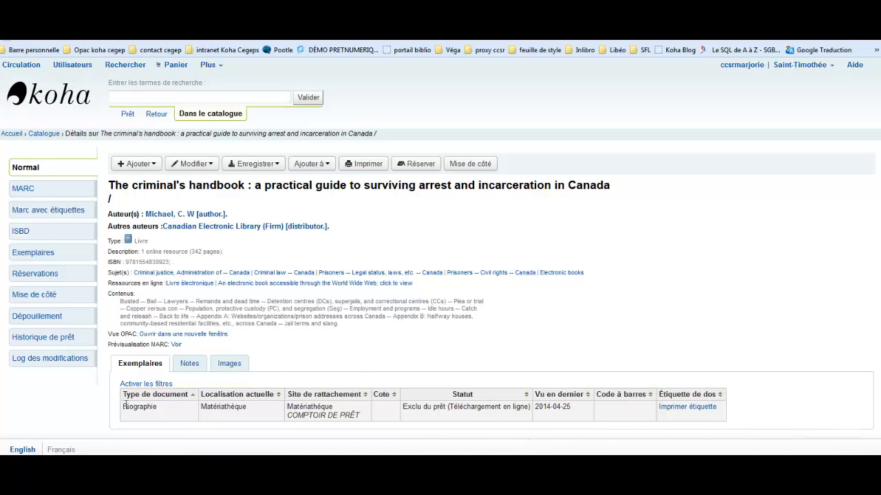
{"action": "left_click_drag", "start_coordinate": [165, 409], "coordinate": [121, 406]}
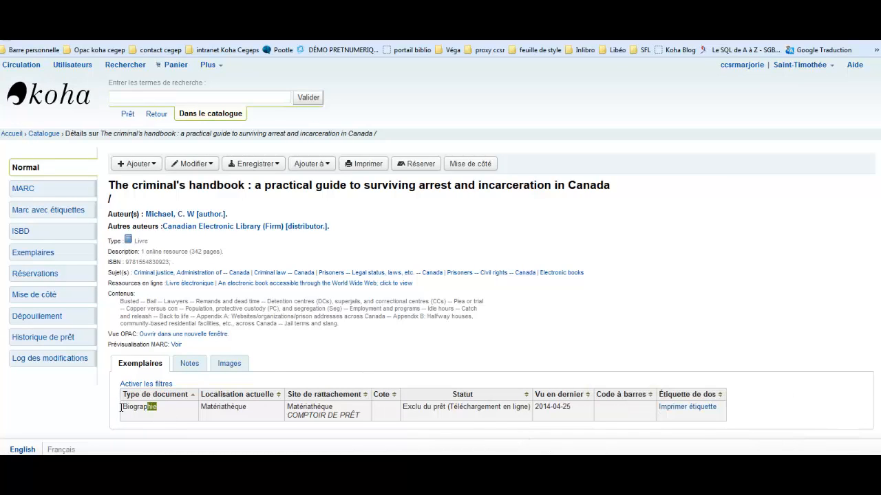
{"action": "left_click", "coordinate": [252, 411]}
{"action": "mouse_move", "coordinate": [326, 386]}
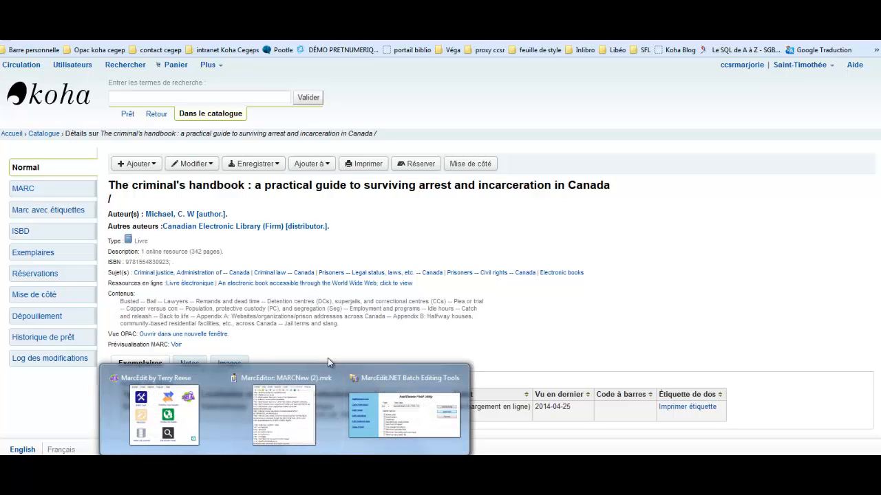